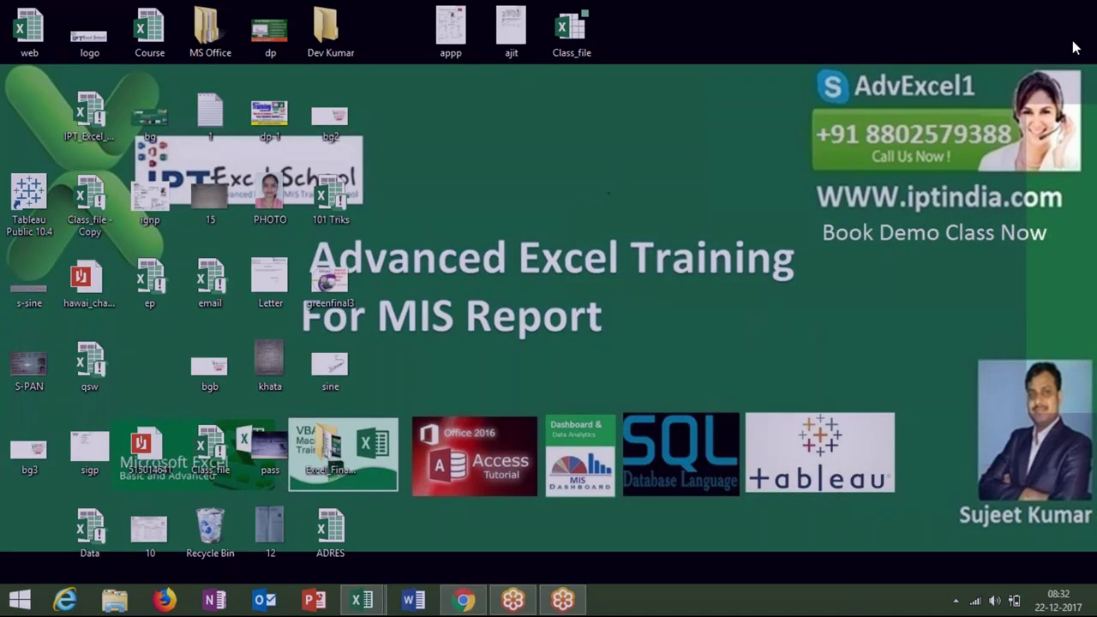
Search the Start screen for '2016' and launch Access 2016.
key("super")
type("2016")
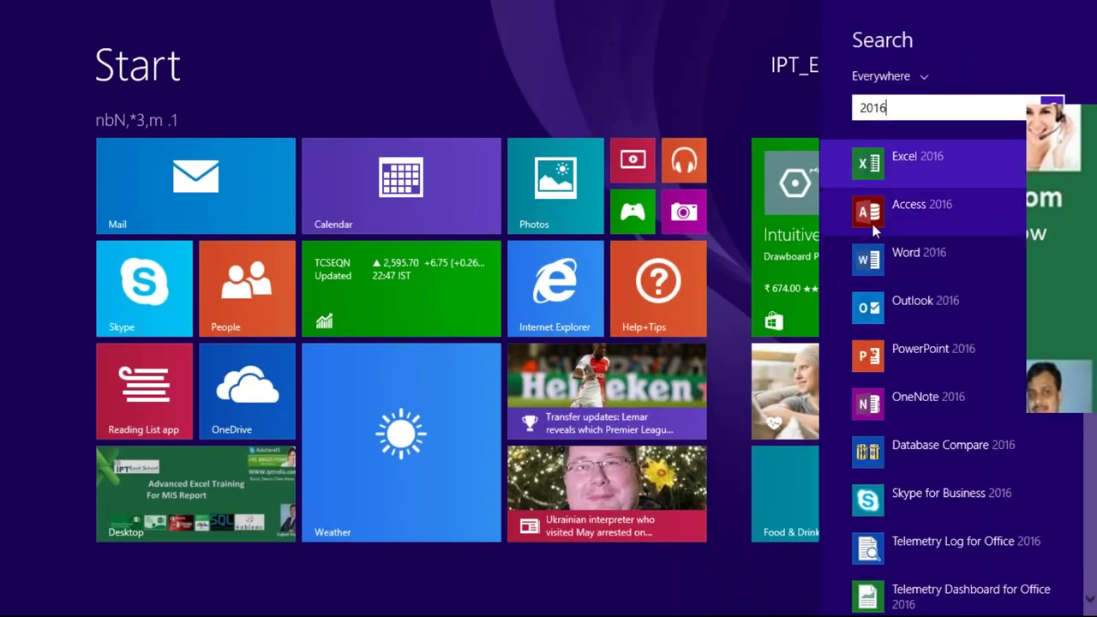
left_click(873, 224)
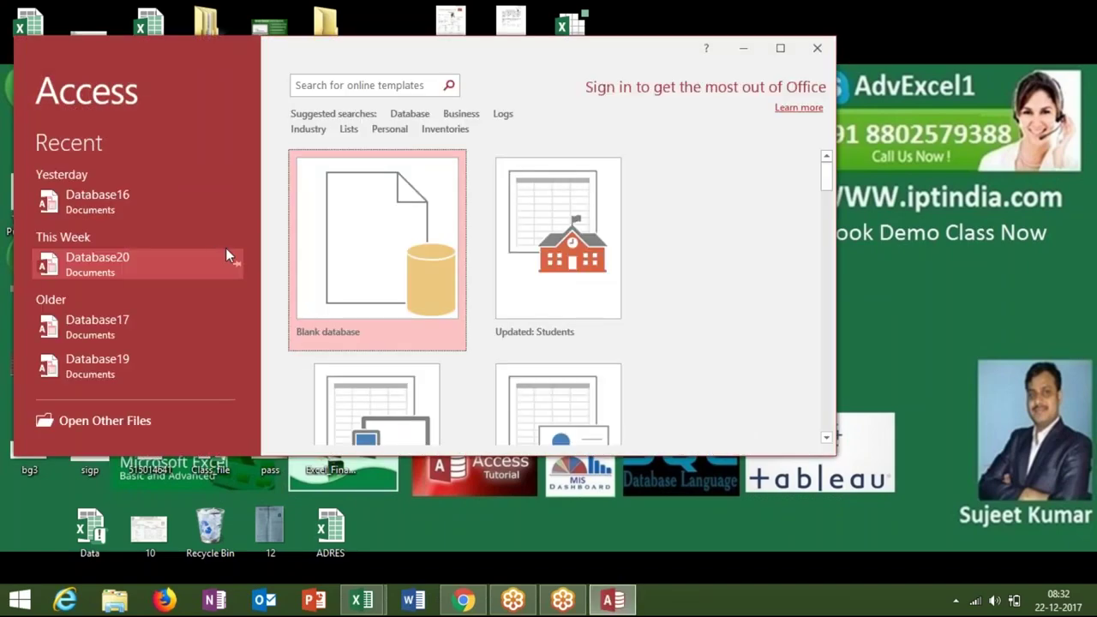
Open Database16 maximized, select Sheet1, and start a new query in Design view.
left_click(137, 207)
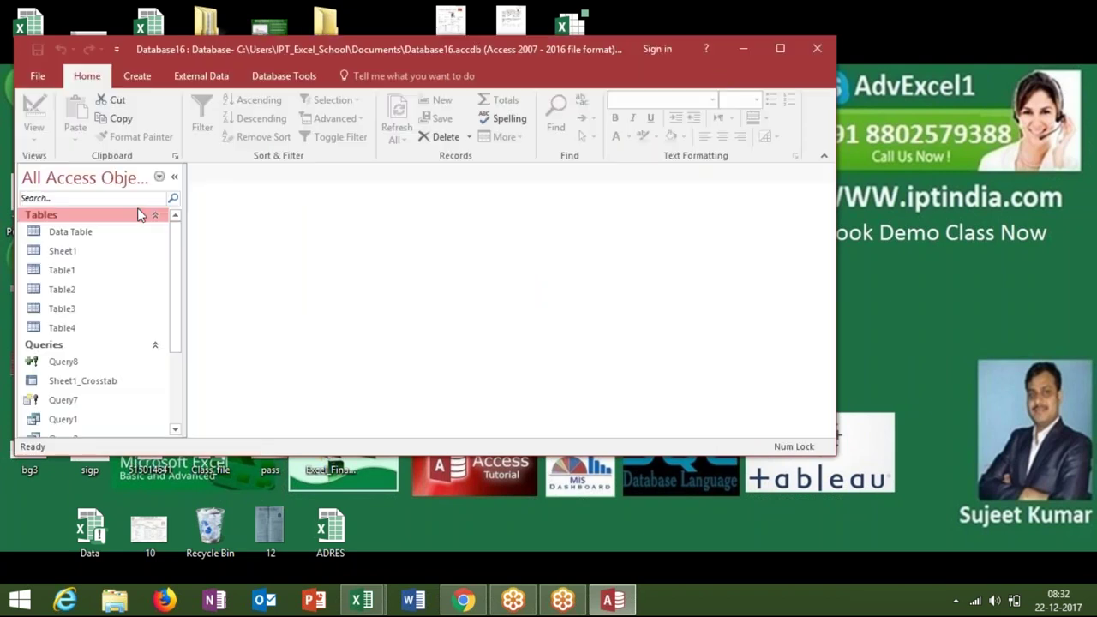
left_click(782, 49)
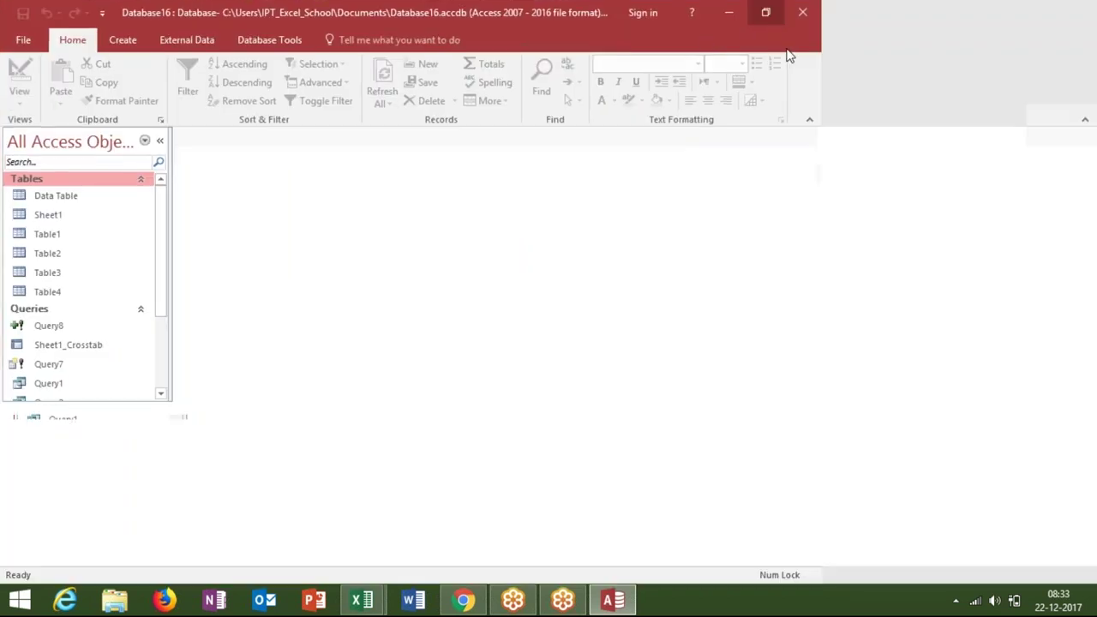
left_click(136, 40)
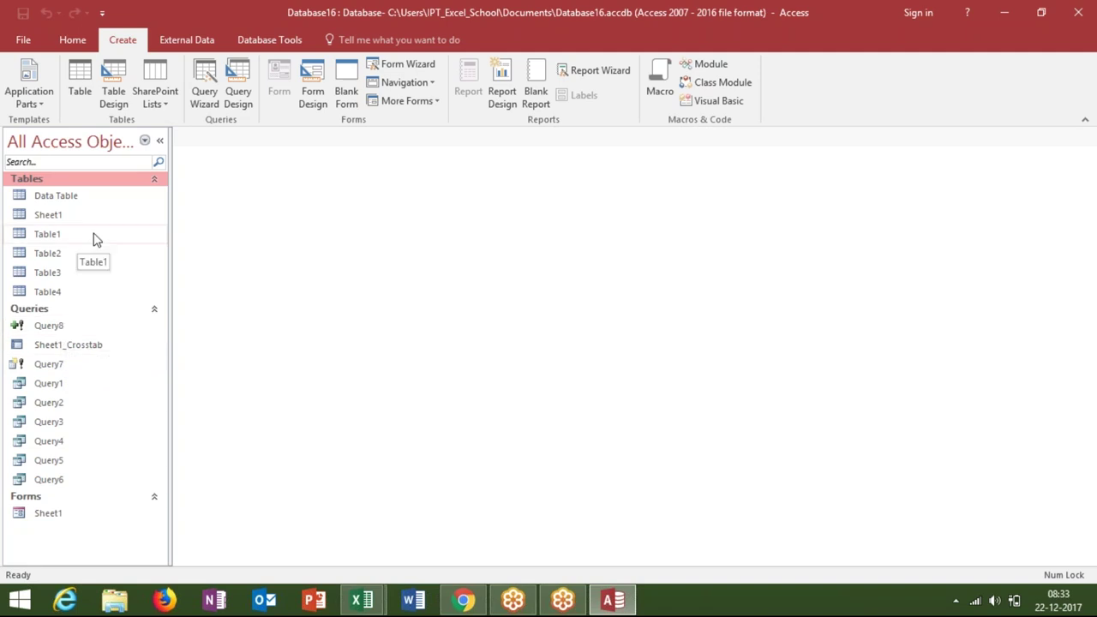
left_click(47, 216)
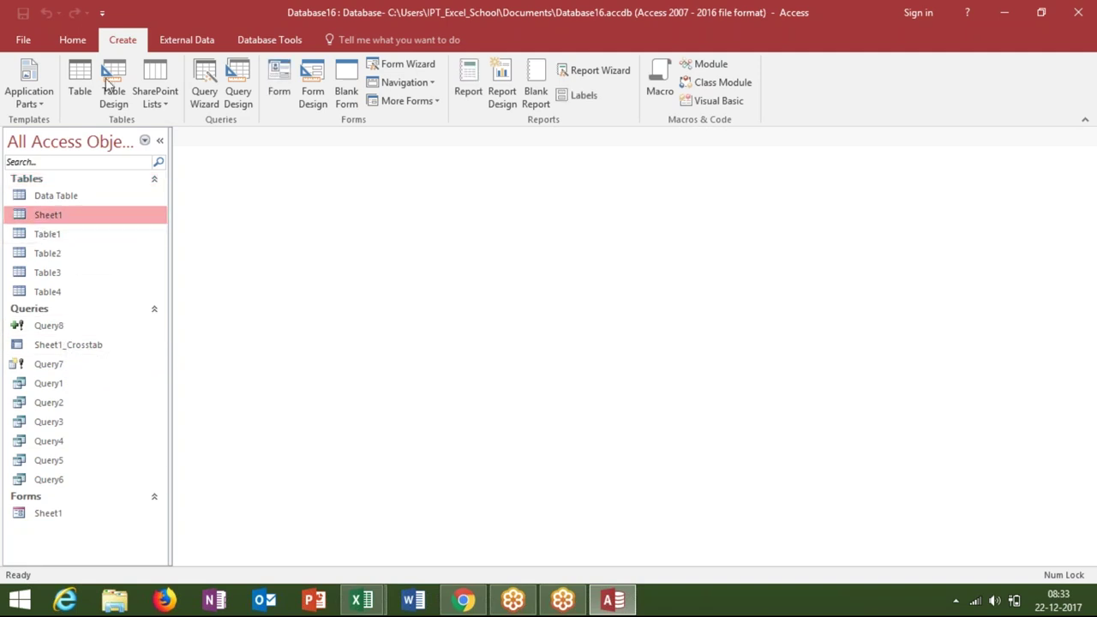
left_click(84, 42)
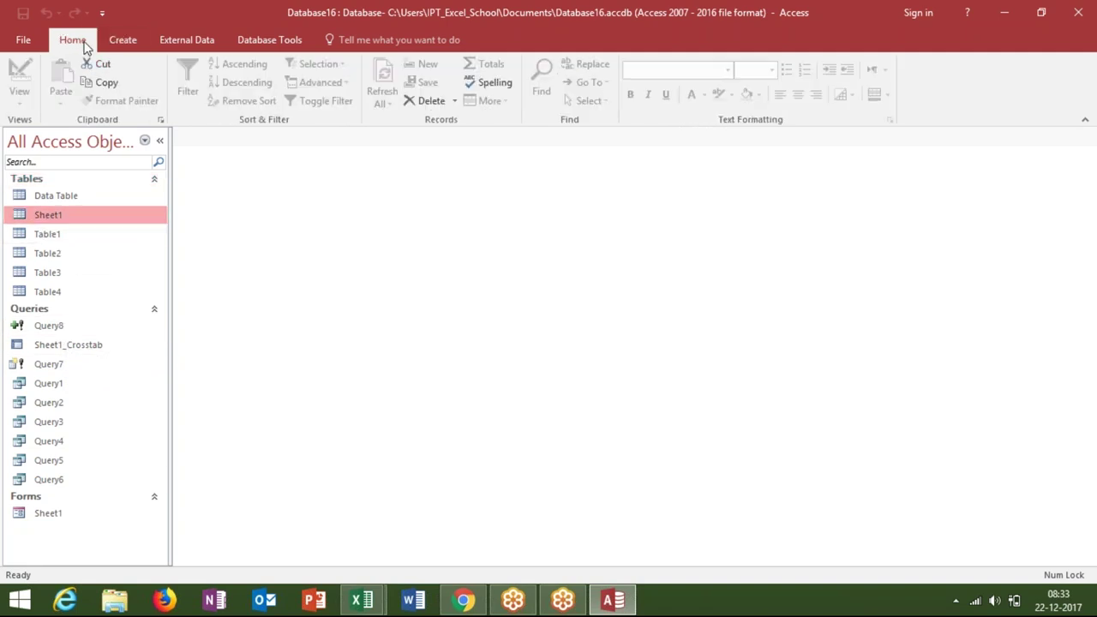
left_click(115, 47)
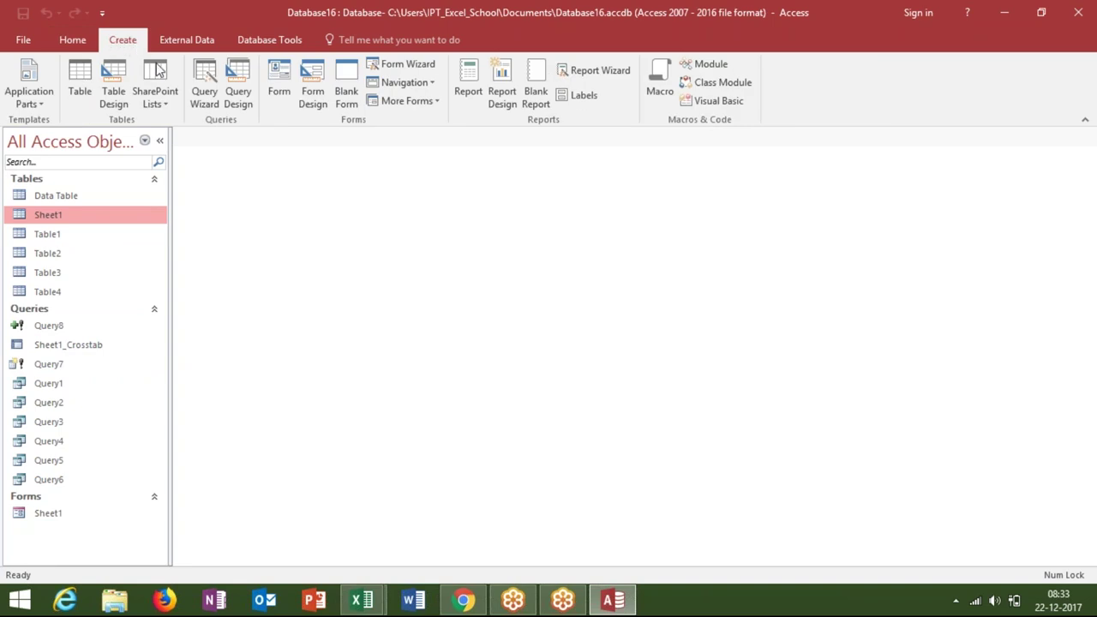
left_click(239, 95)
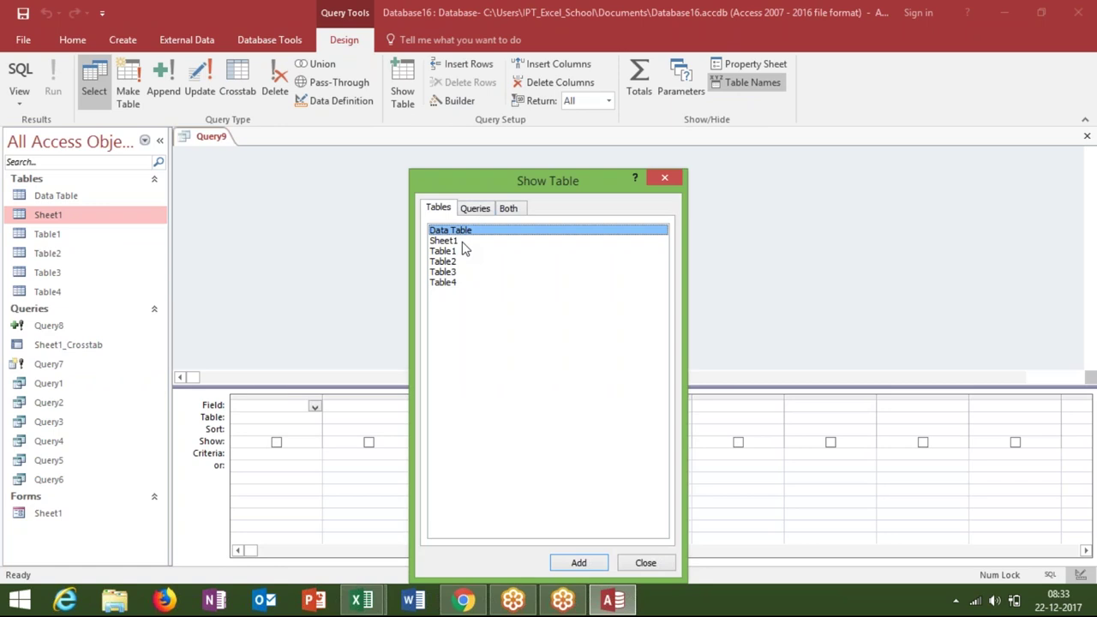
Add the Sheet1 table to Query9's design and close the Show Table dialog.
double_click(463, 243)
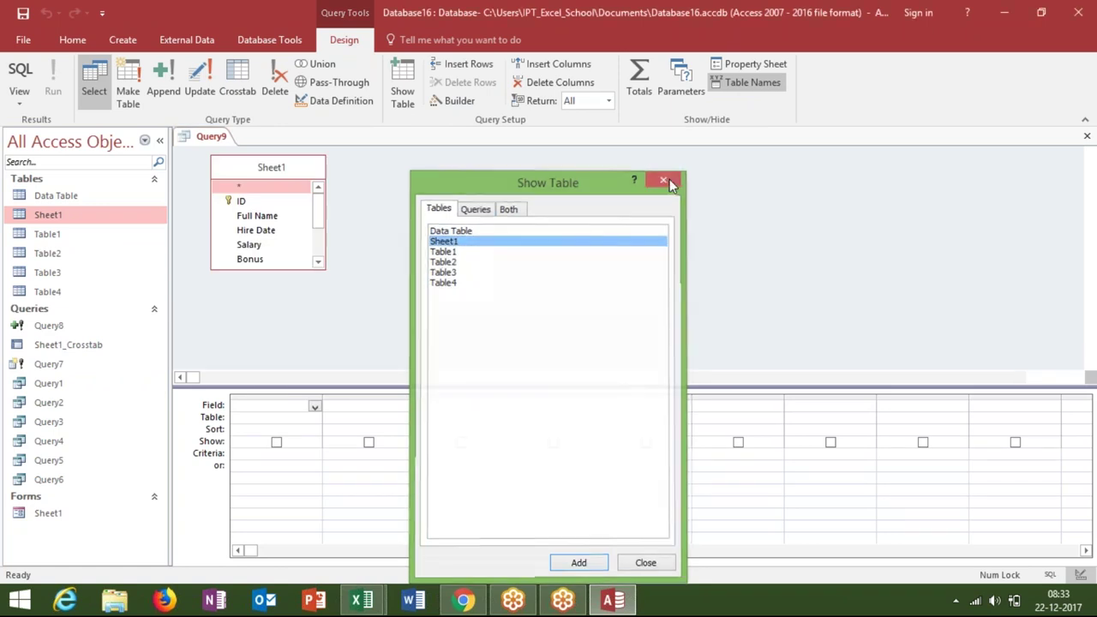
left_click(665, 178)
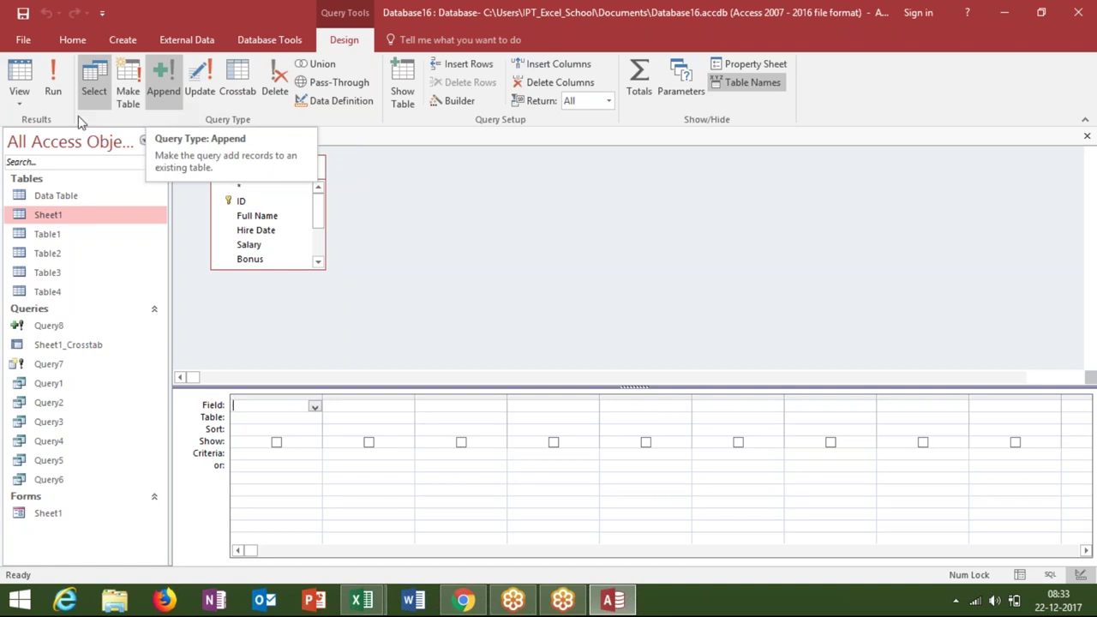
Create the blank database Database21, declining to save Query9.
left_click(37, 49)
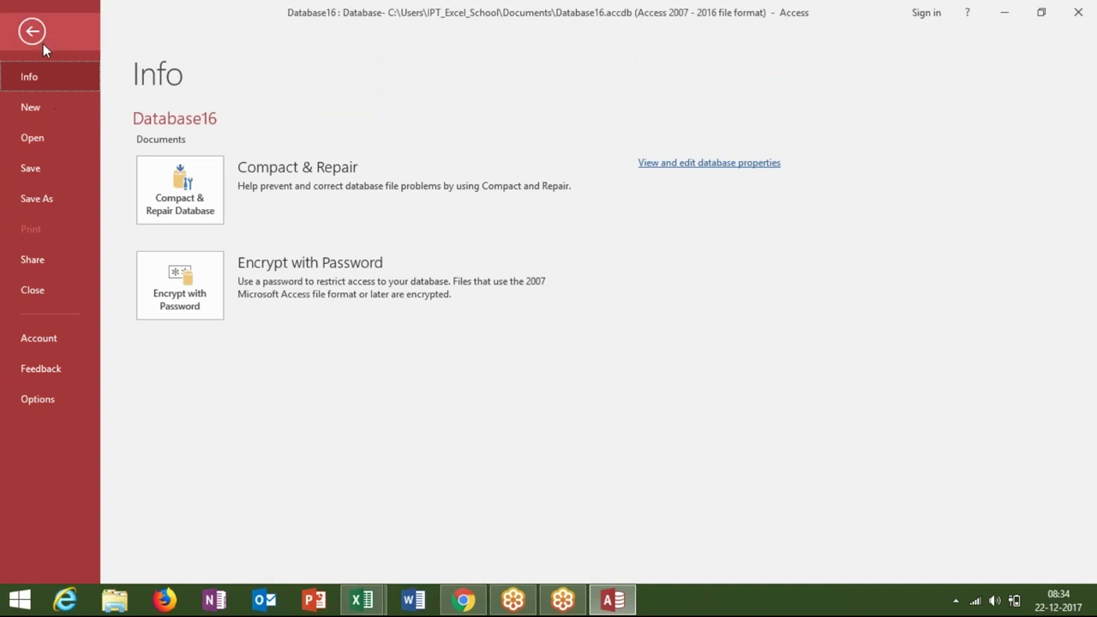
left_click(37, 141)
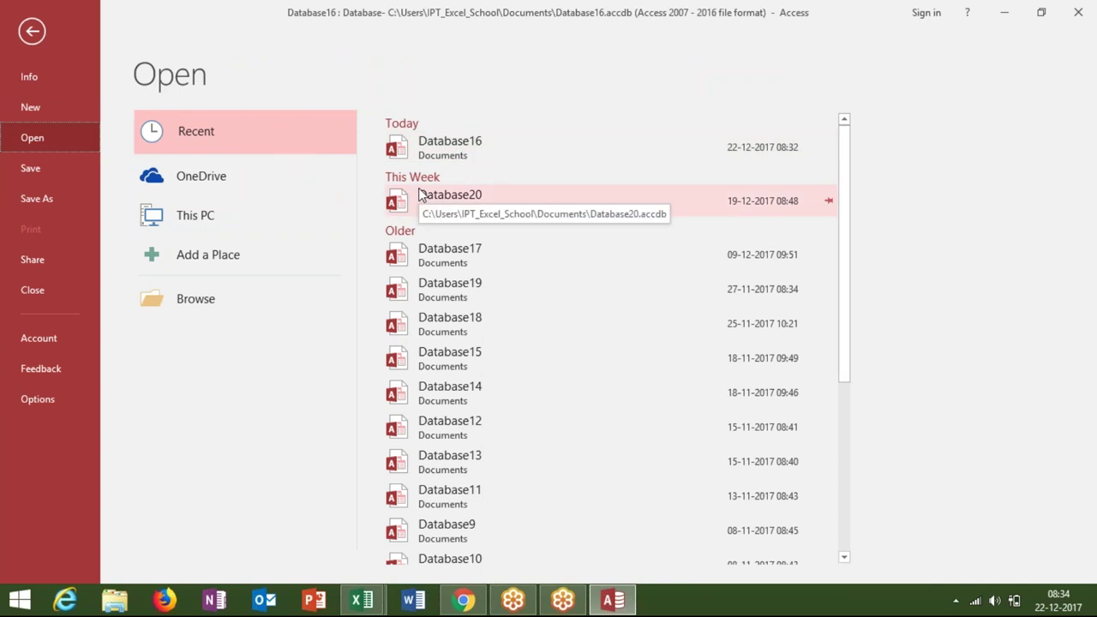
left_click(85, 119)
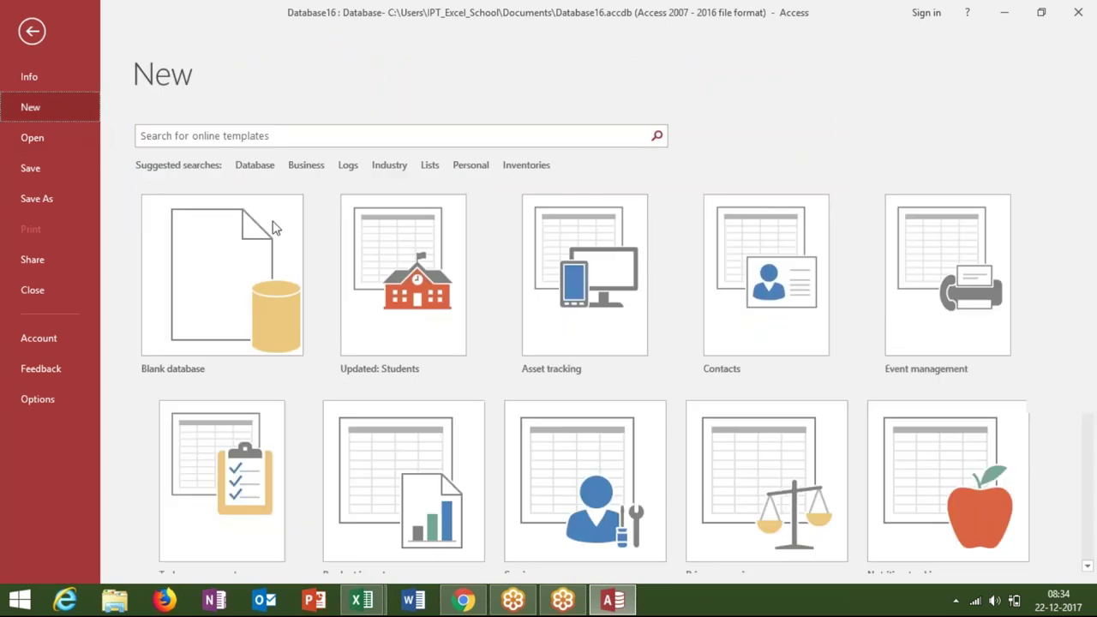
left_click(279, 274)
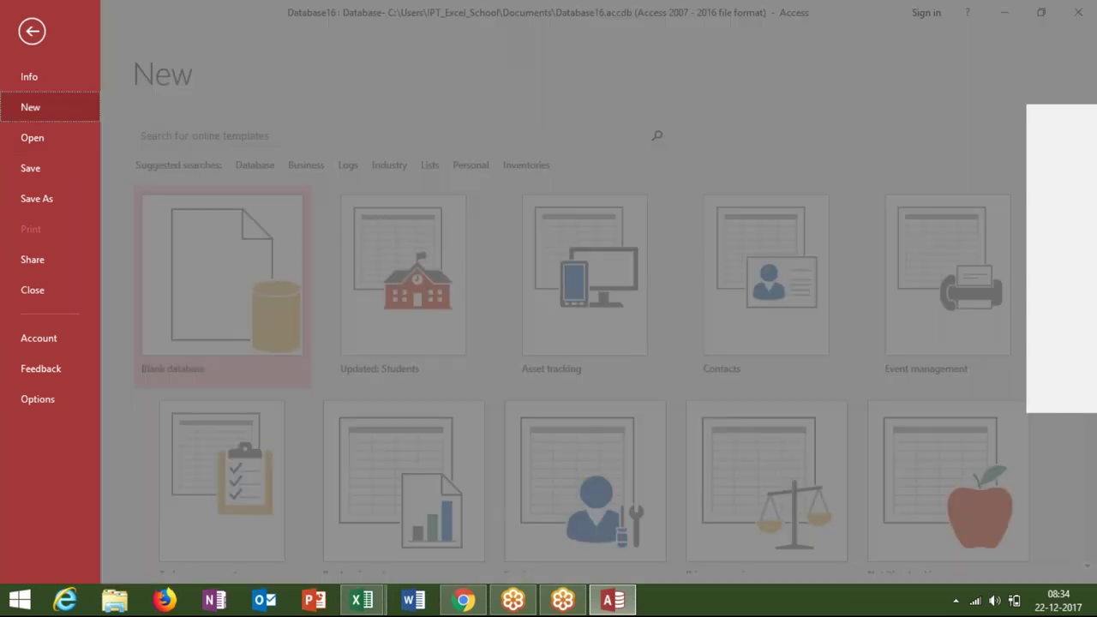
left_click(555, 349)
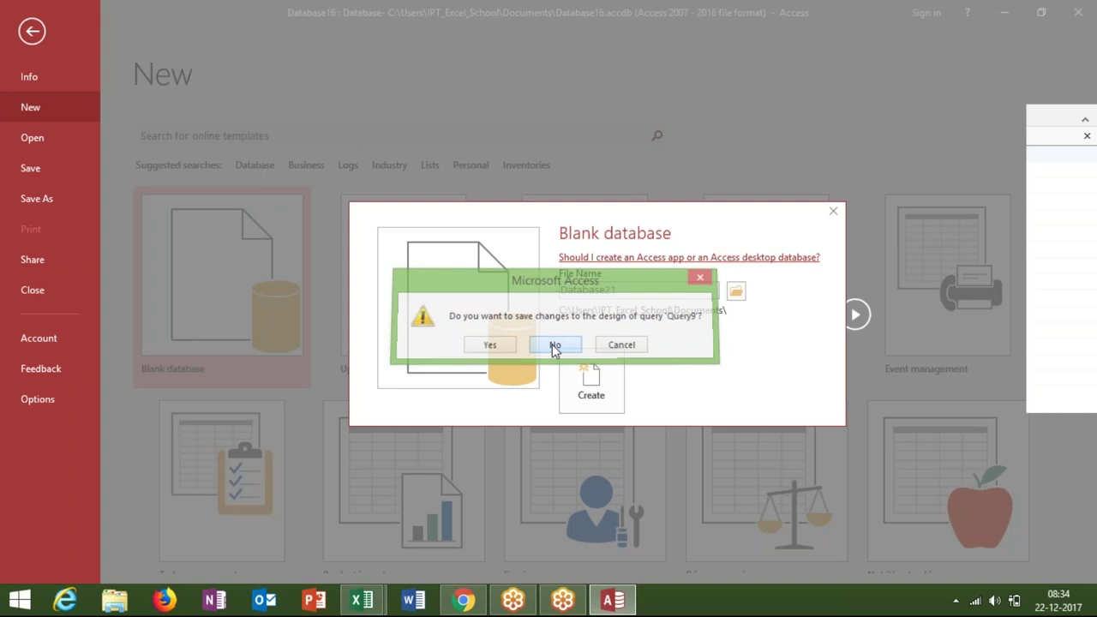
left_click(555, 347)
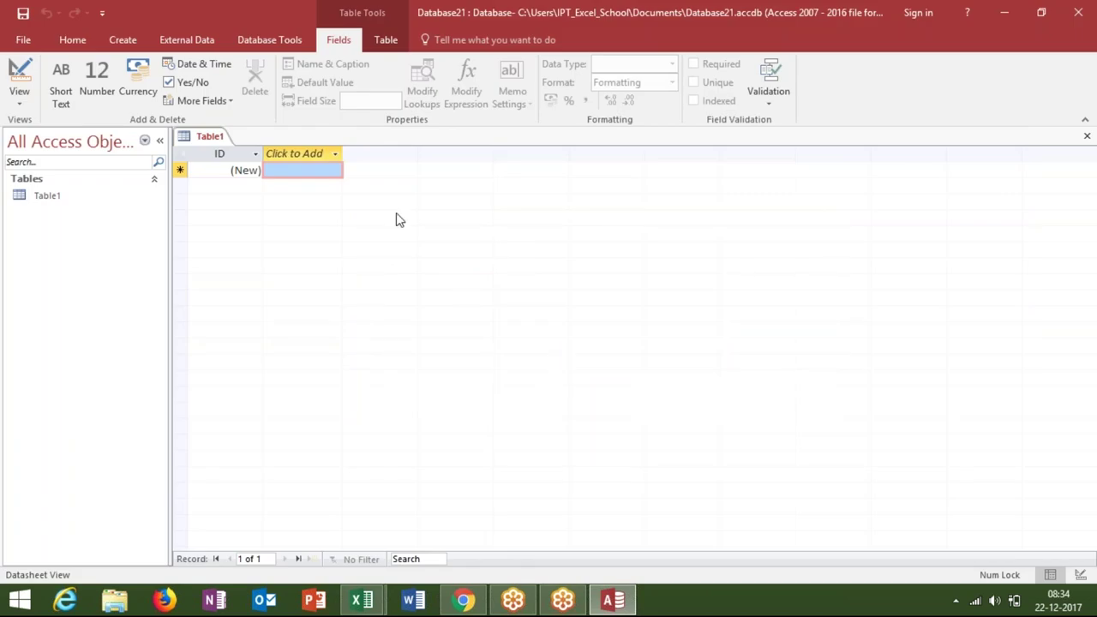
Open Table1 in Design view and save it as Data.
left_click(67, 200)
right_click(69, 202)
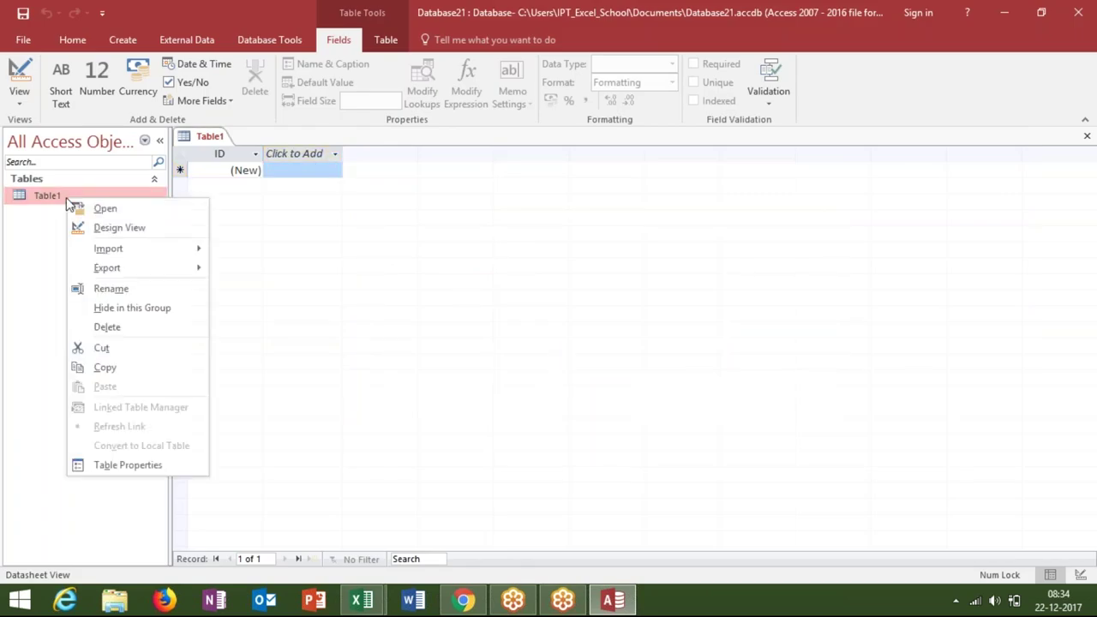
left_click(100, 234)
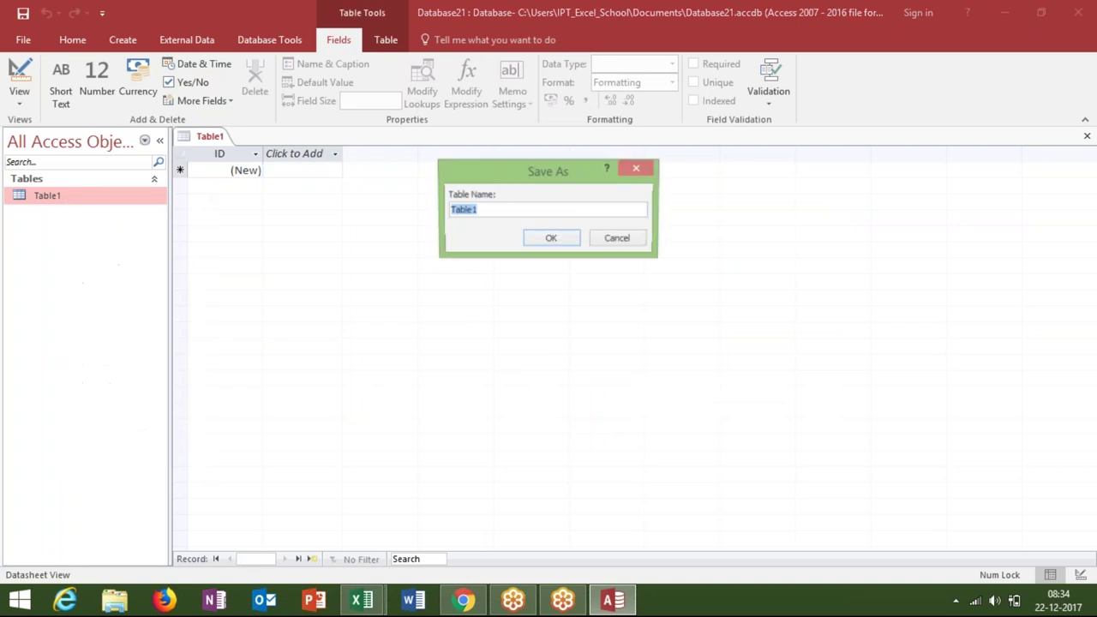
type("Data")
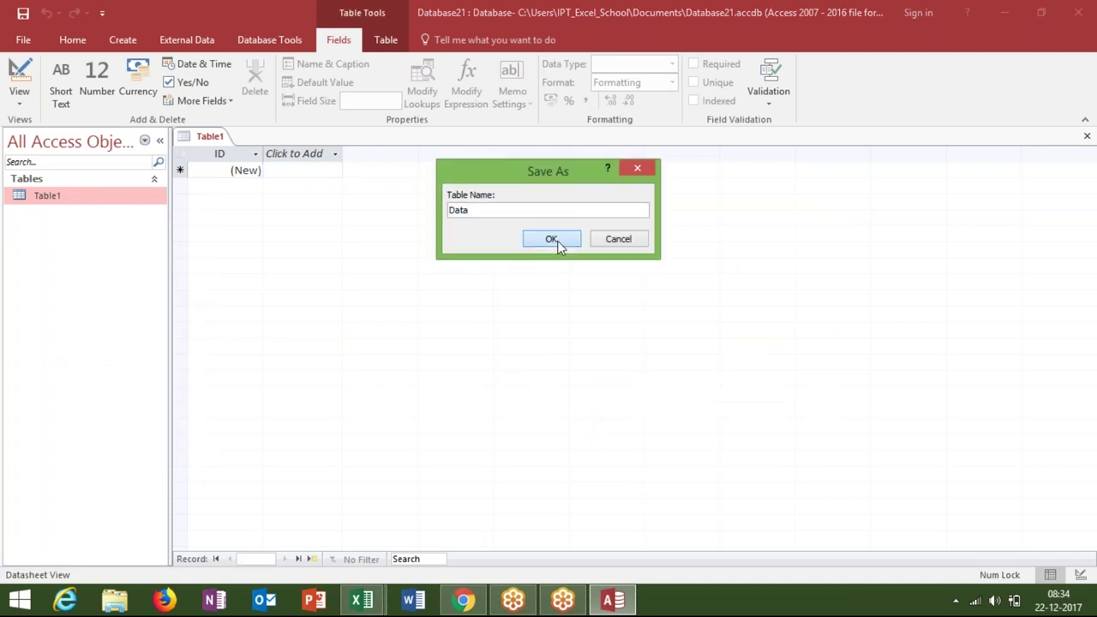
left_click(551, 240)
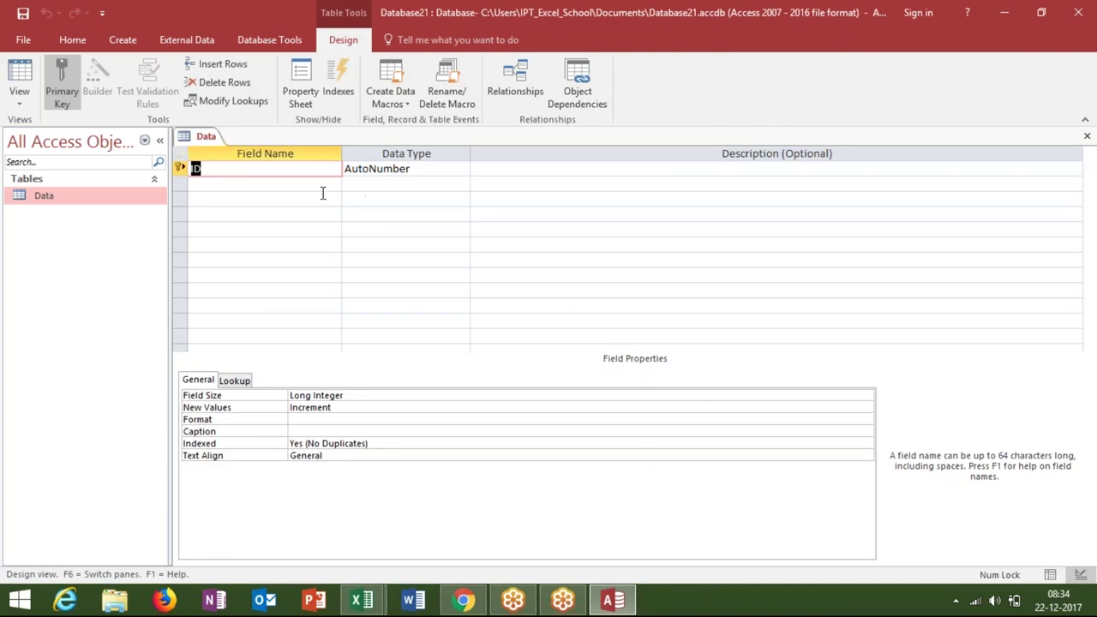
Add Short Text fields C_Name and City and Number field Amt, then save and close.
left_click(324, 194)
left_click(316, 186)
type("C_Name")
key("Tab")
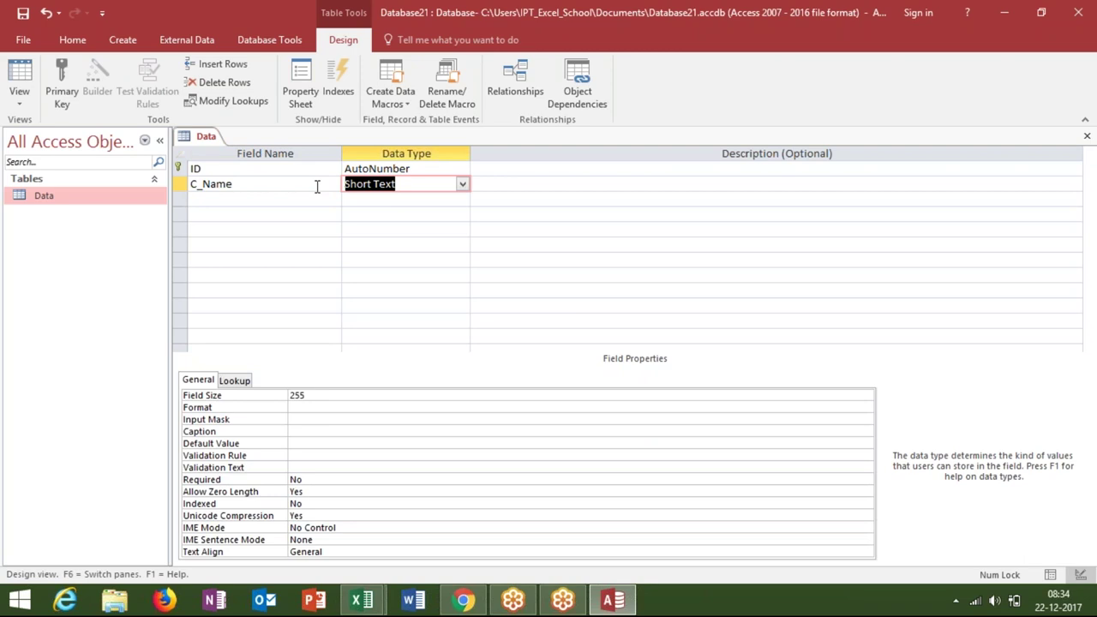
key("Tab")
key("Tab")
type("City")
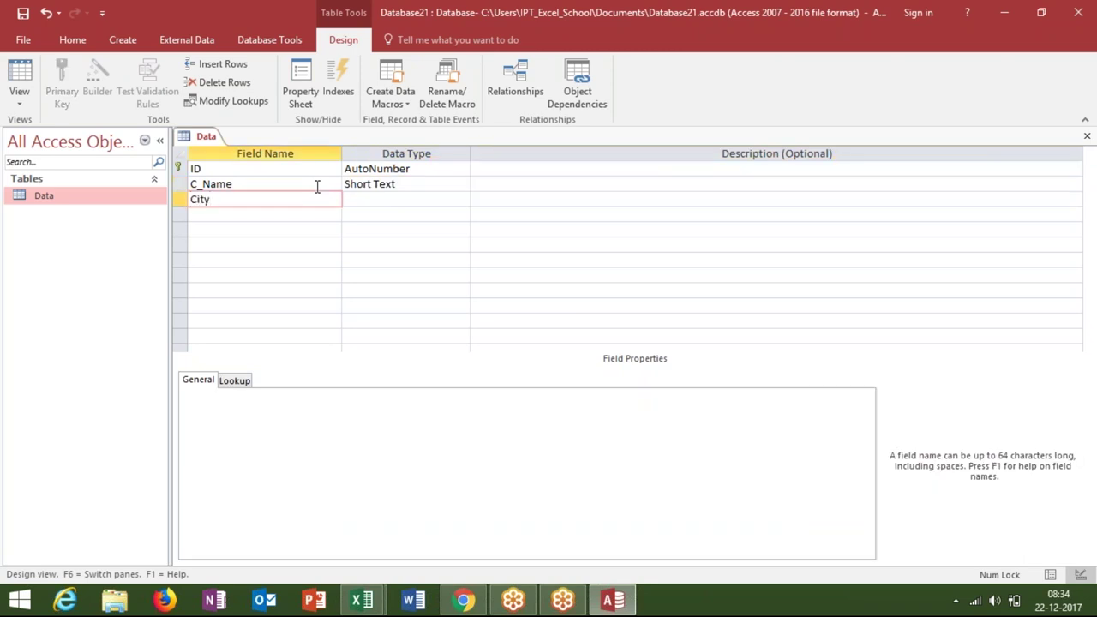
key("Tab")
key("Tab")
key("Tab")
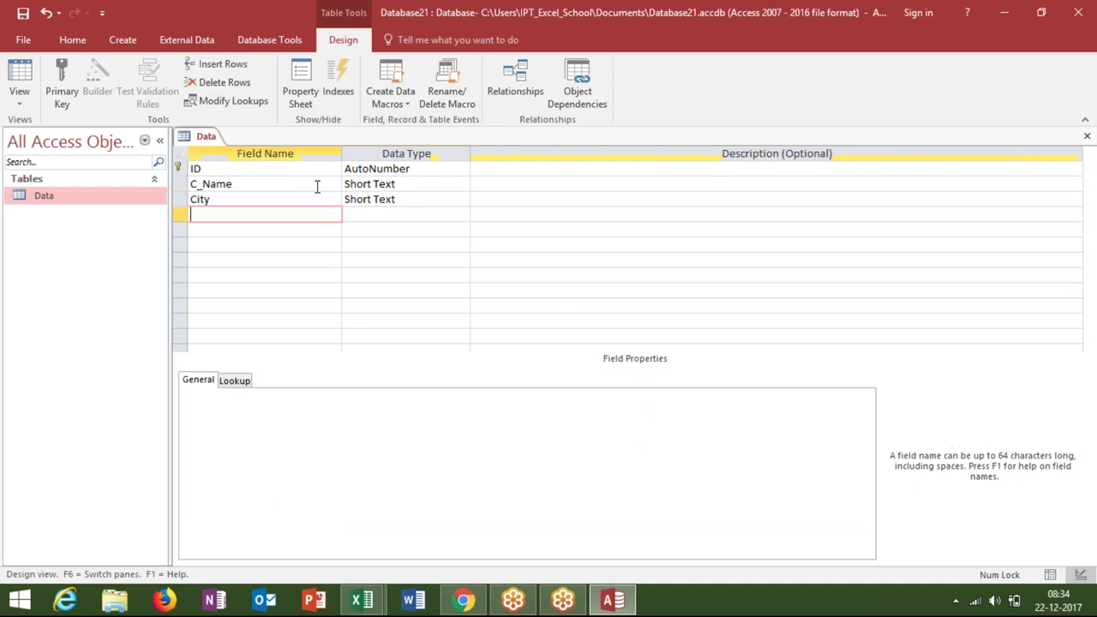
type("Amt")
key("Tab")
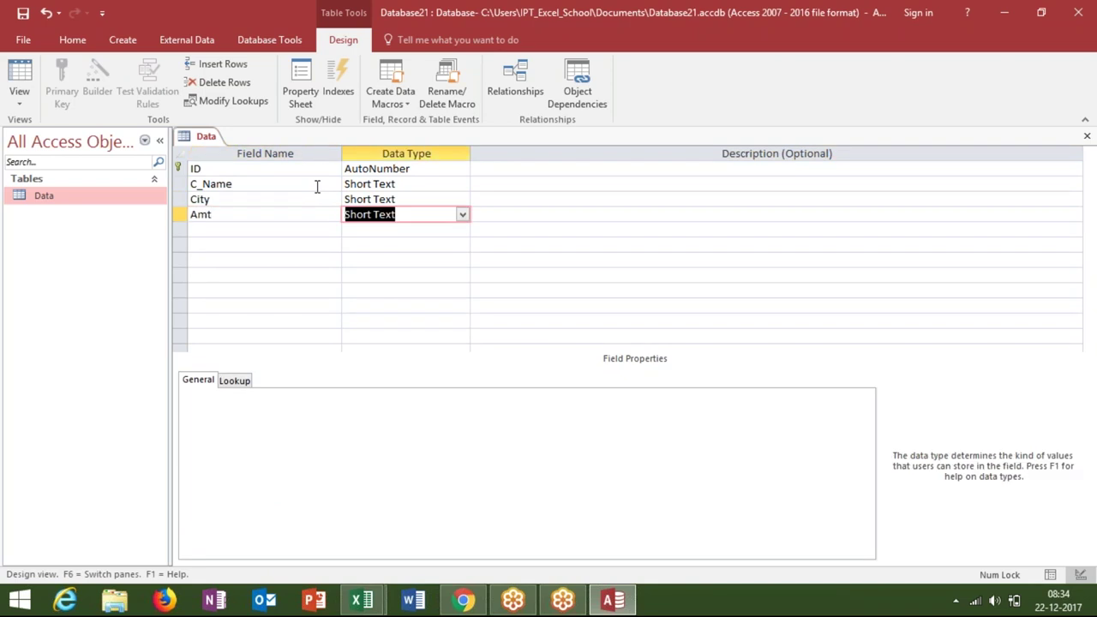
type("n")
key("Tab")
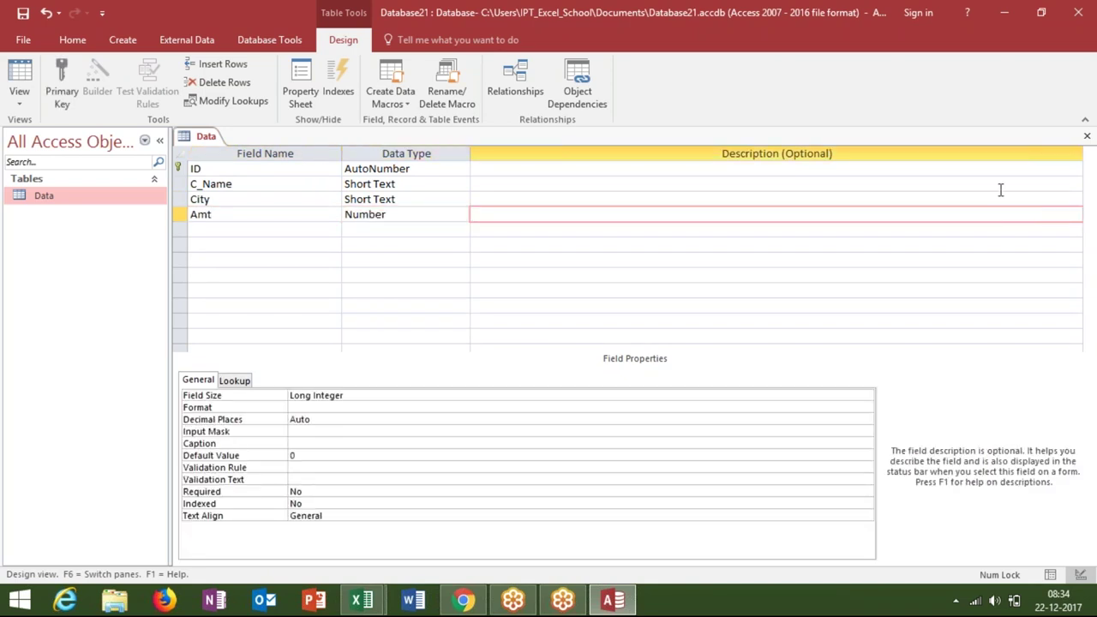
left_click(1087, 136)
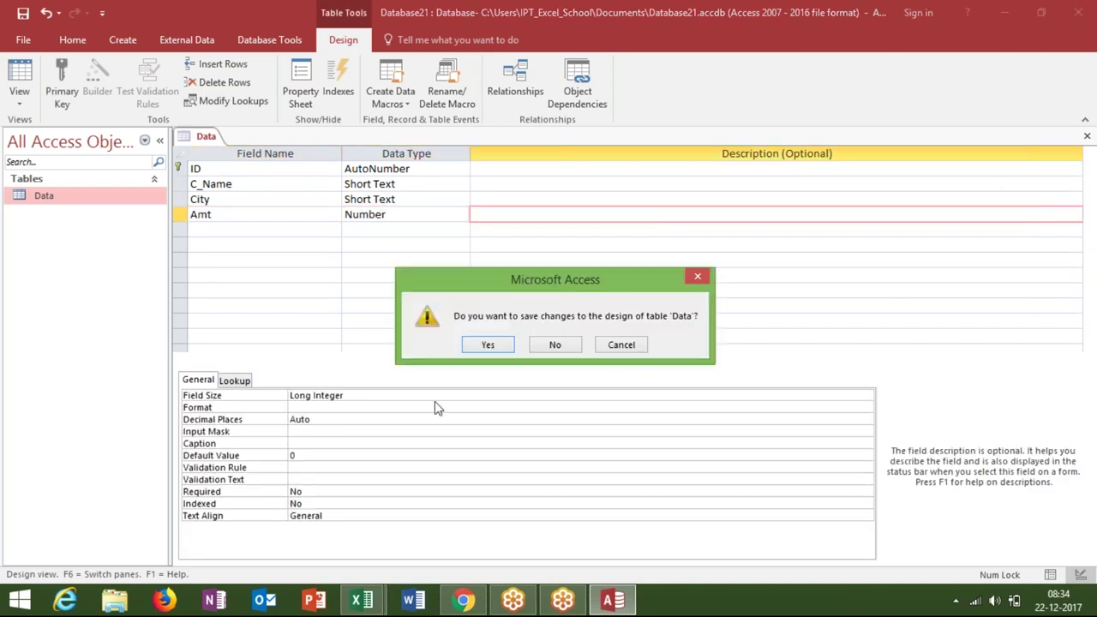
left_click(490, 346)
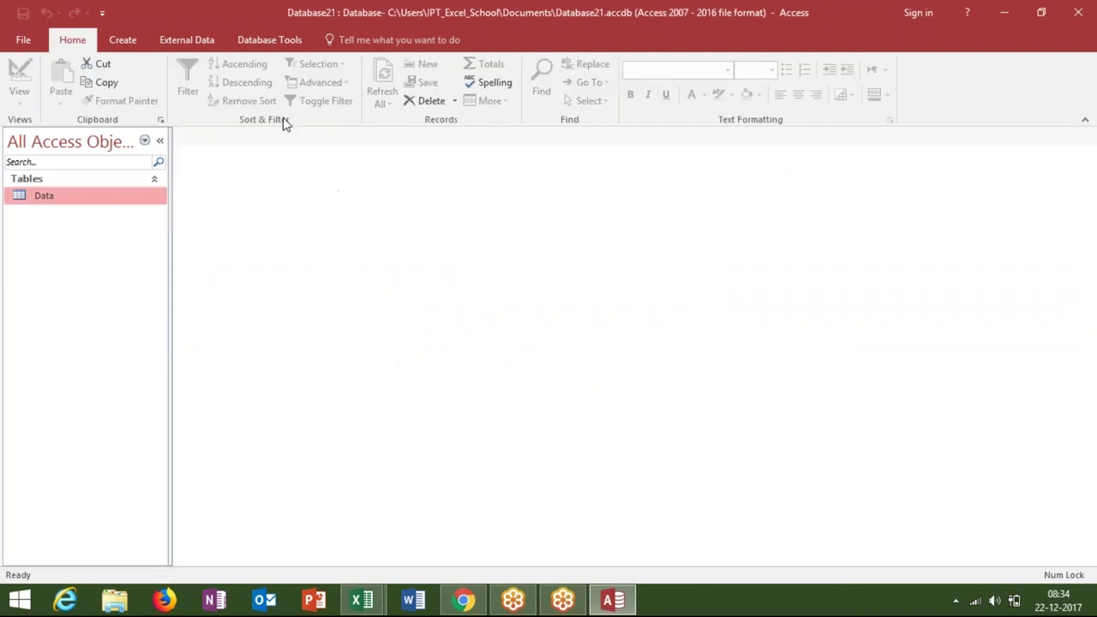
Create a new blank form in Design view.
left_click(117, 42)
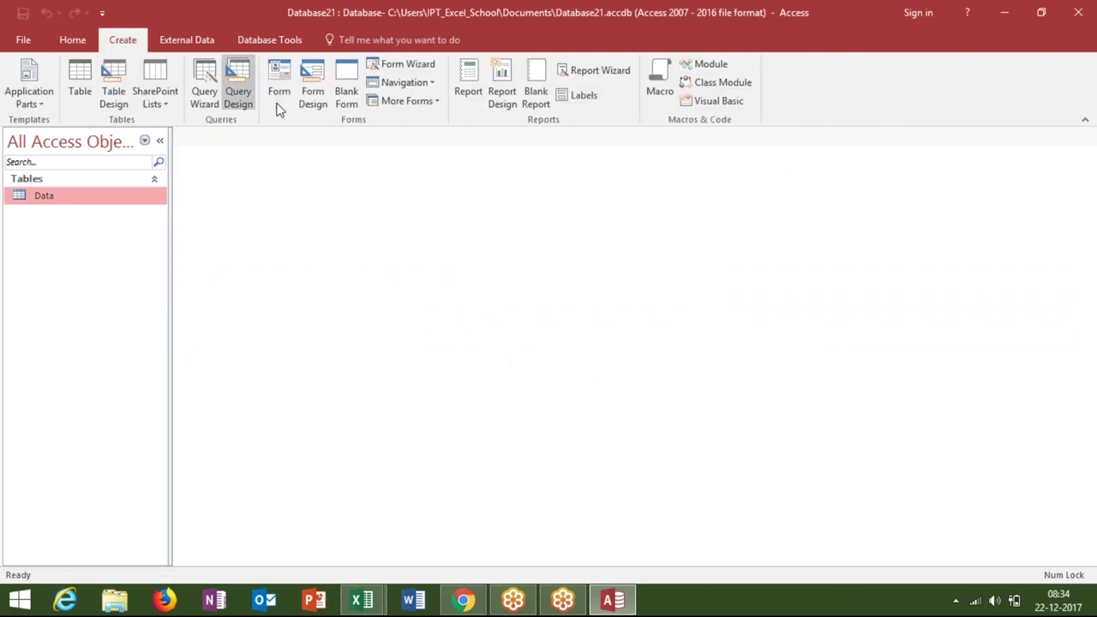
left_click(313, 96)
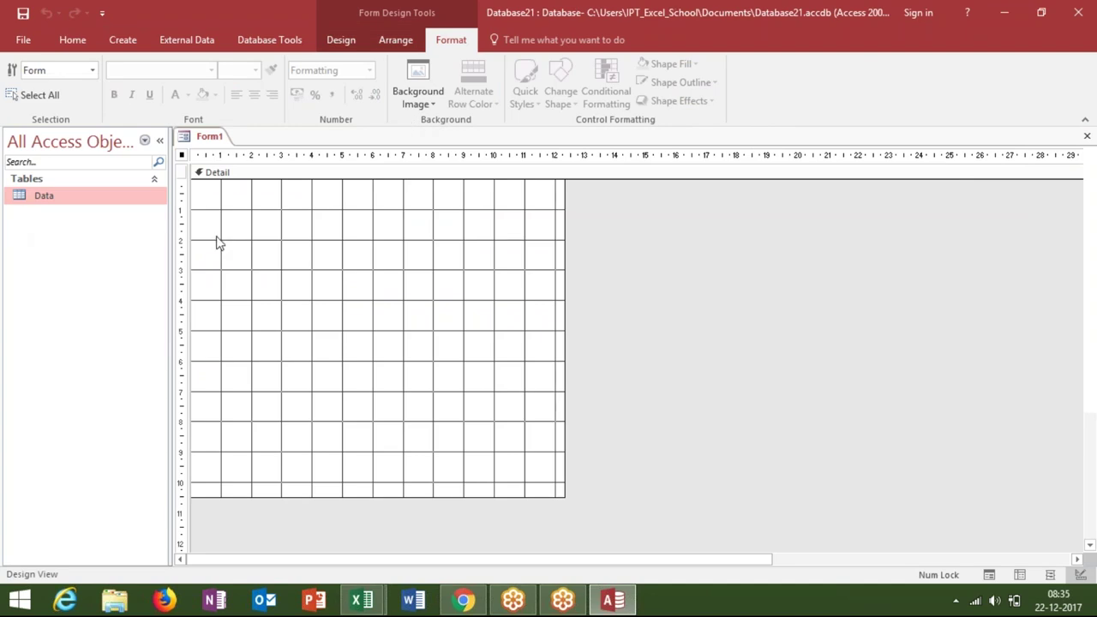
left_click(300, 237)
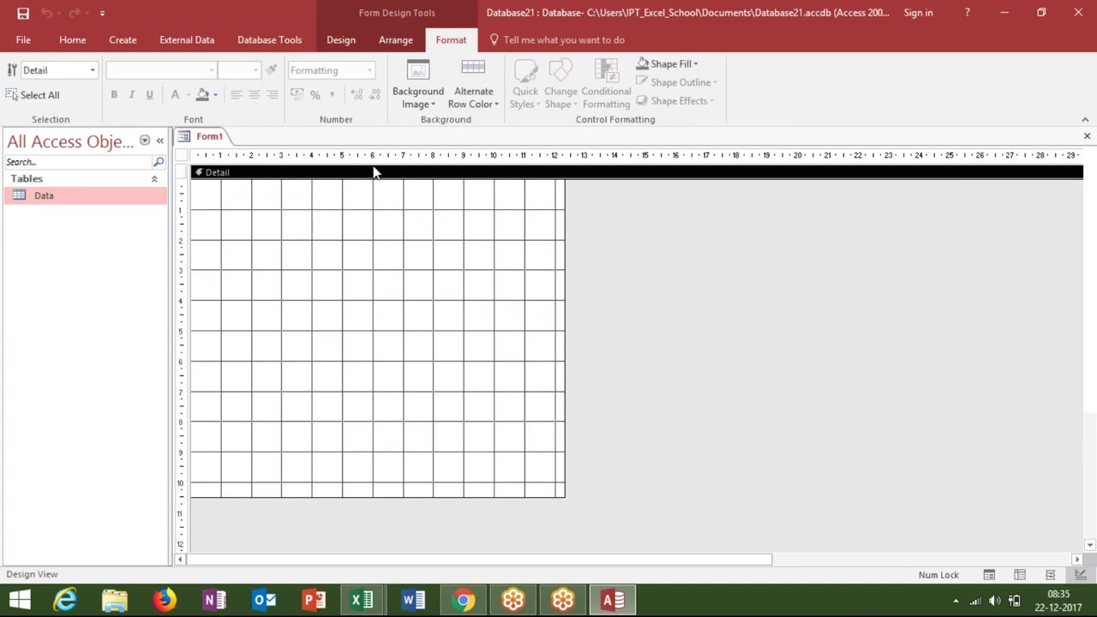
Draw a text box near the top of the form and relabel it Name.
left_click(399, 43)
left_click(348, 49)
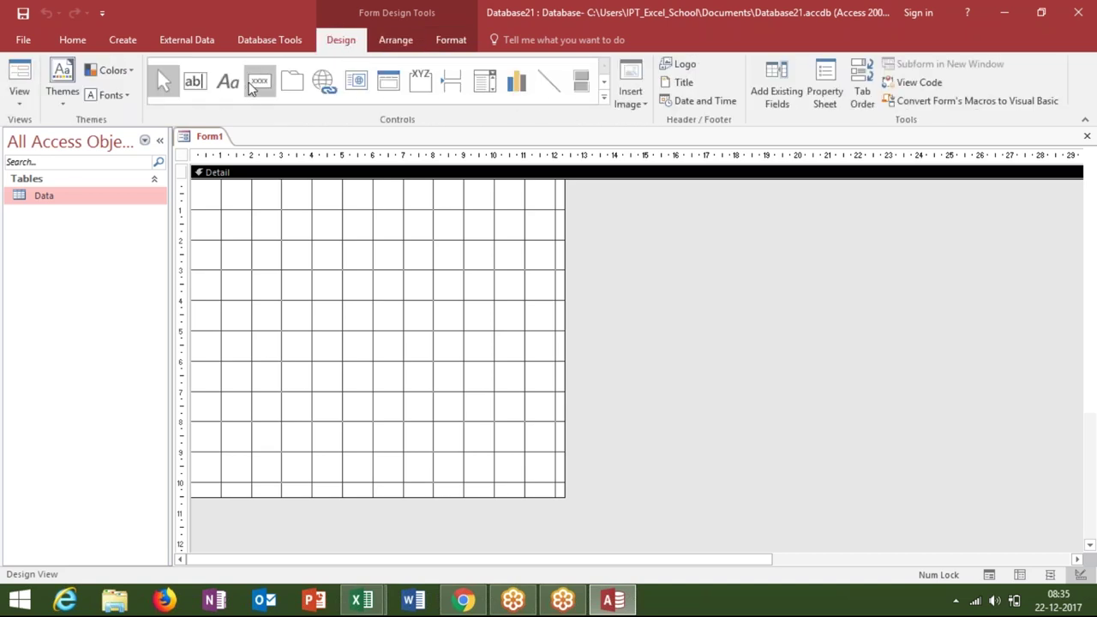
left_click(196, 82)
left_click_drag(309, 218, 428, 239)
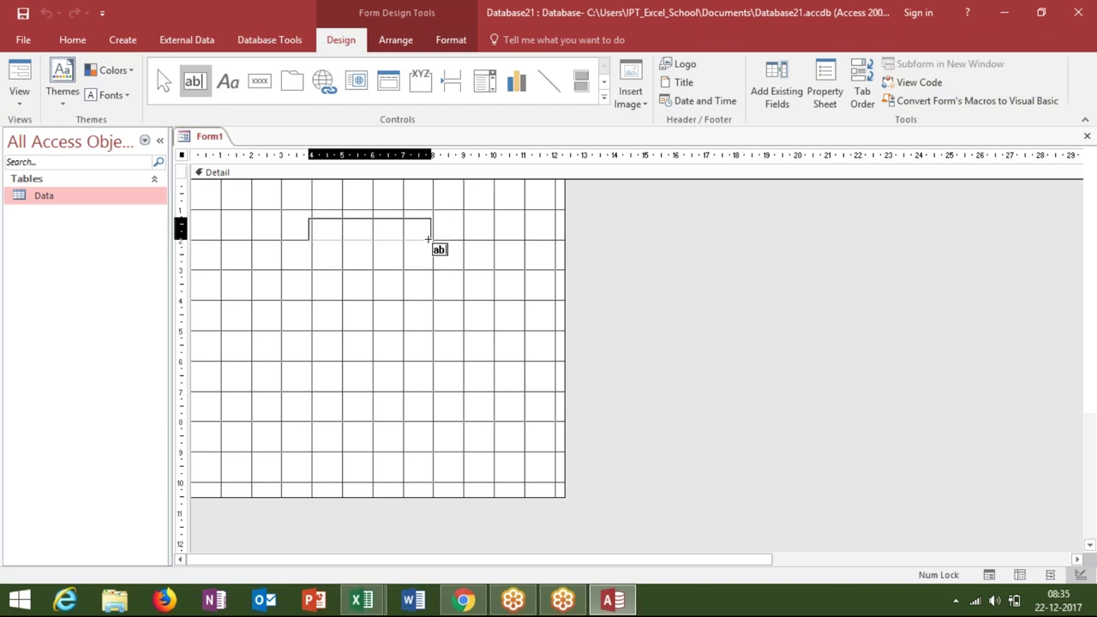
left_click_drag(428, 239, 426, 238)
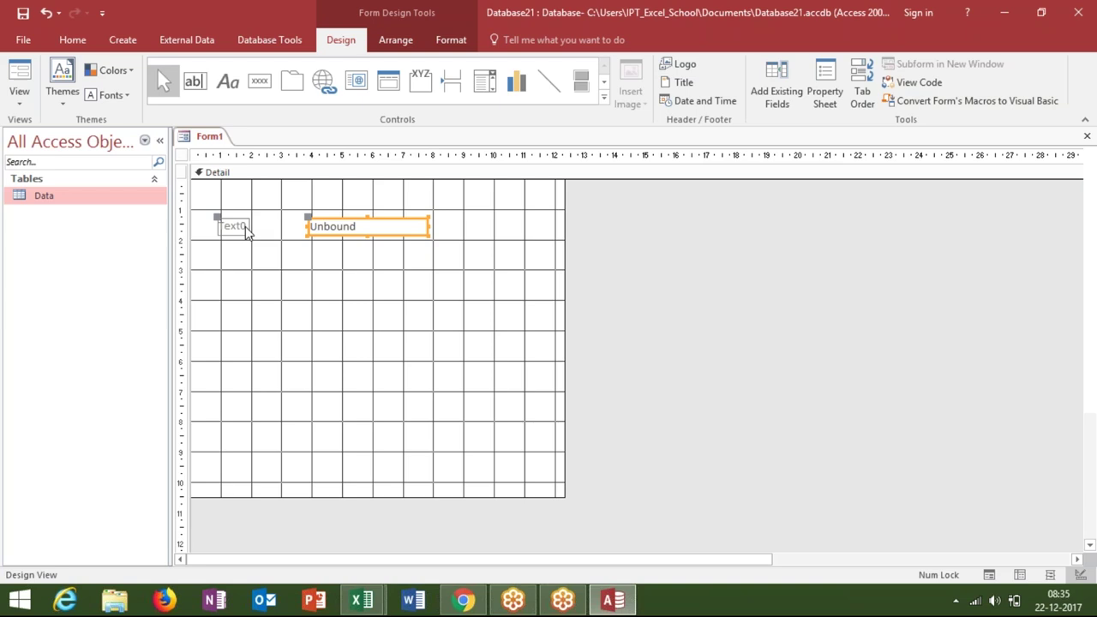
left_click(244, 227)
left_click(241, 227)
key("BackSpace")
key("BackSpace")
key("BackSpace")
key("BackSpace")
key("BackSpace")
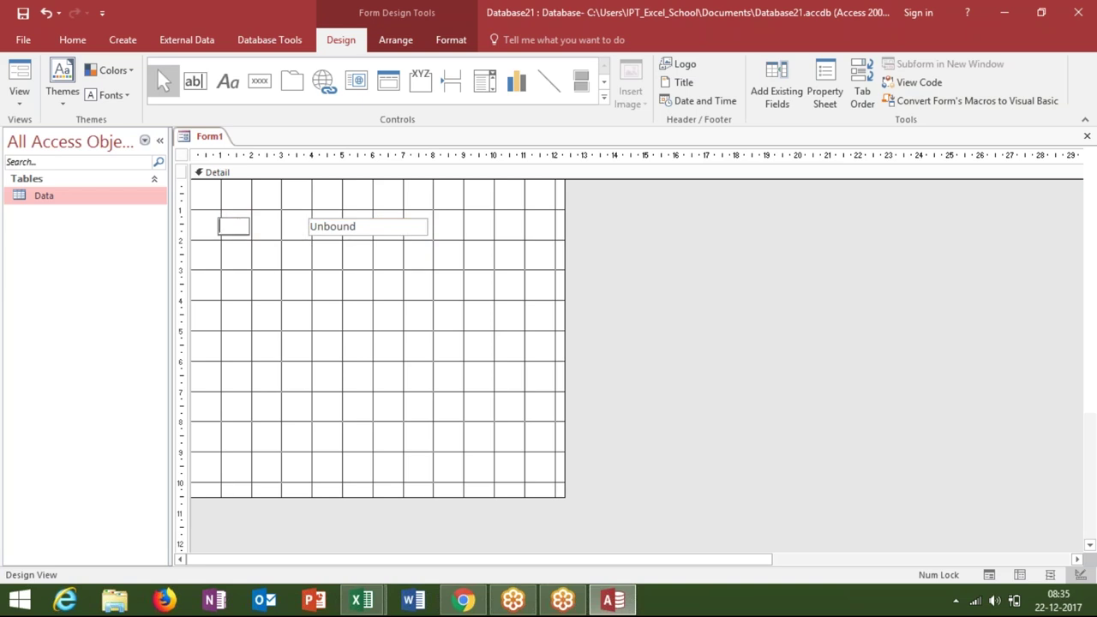
type("Name")
left_click(314, 253)
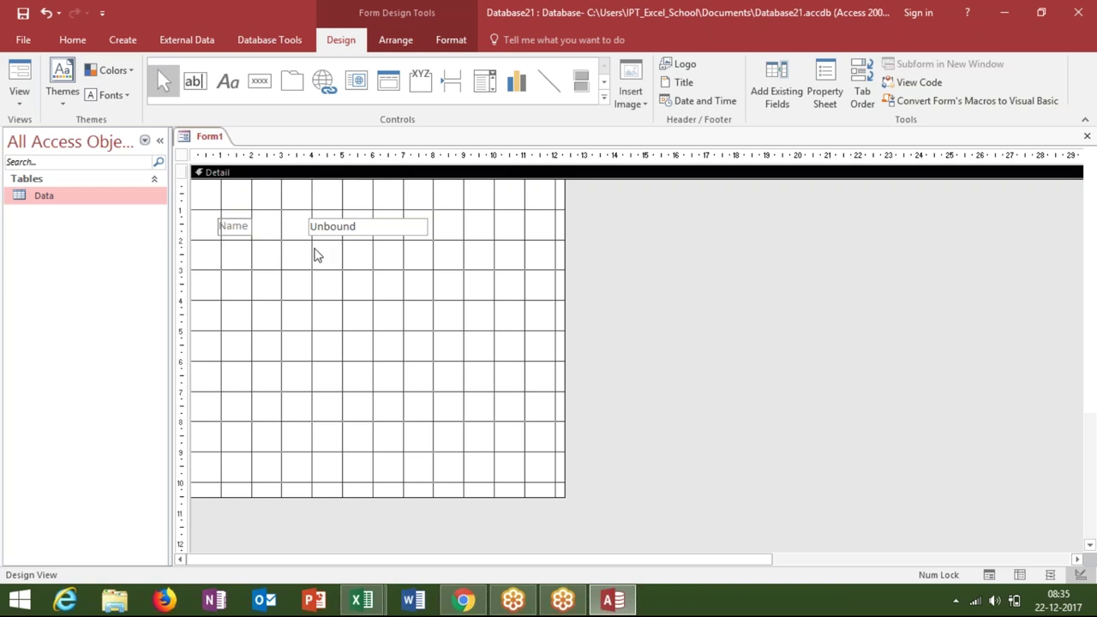
Draw a second text box below Name and label it City.
left_click(205, 81)
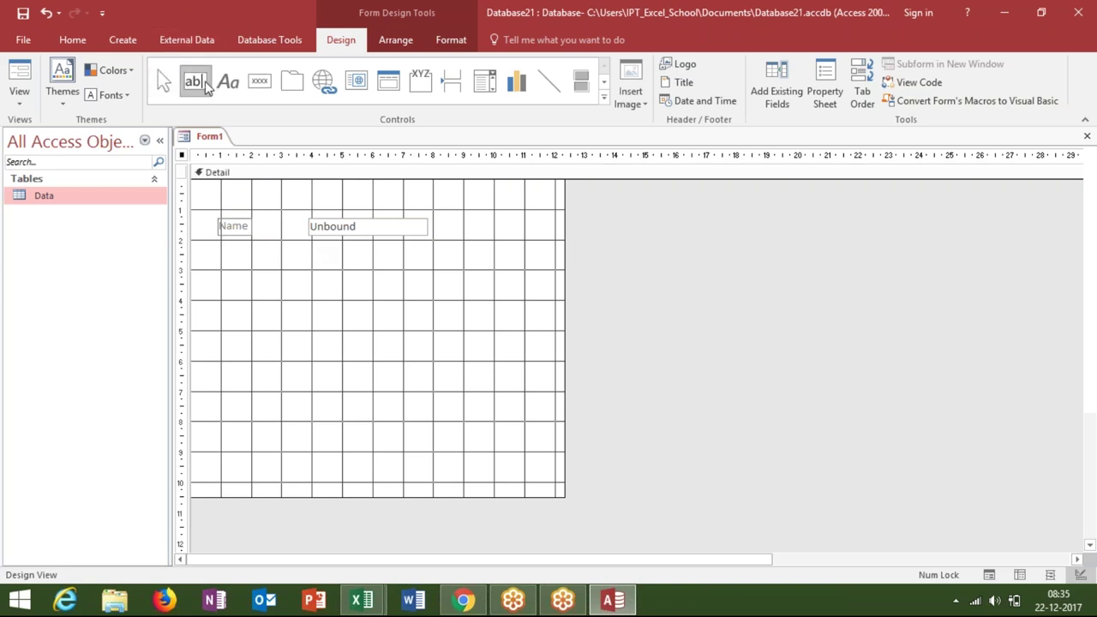
left_click_drag(306, 248, 430, 272)
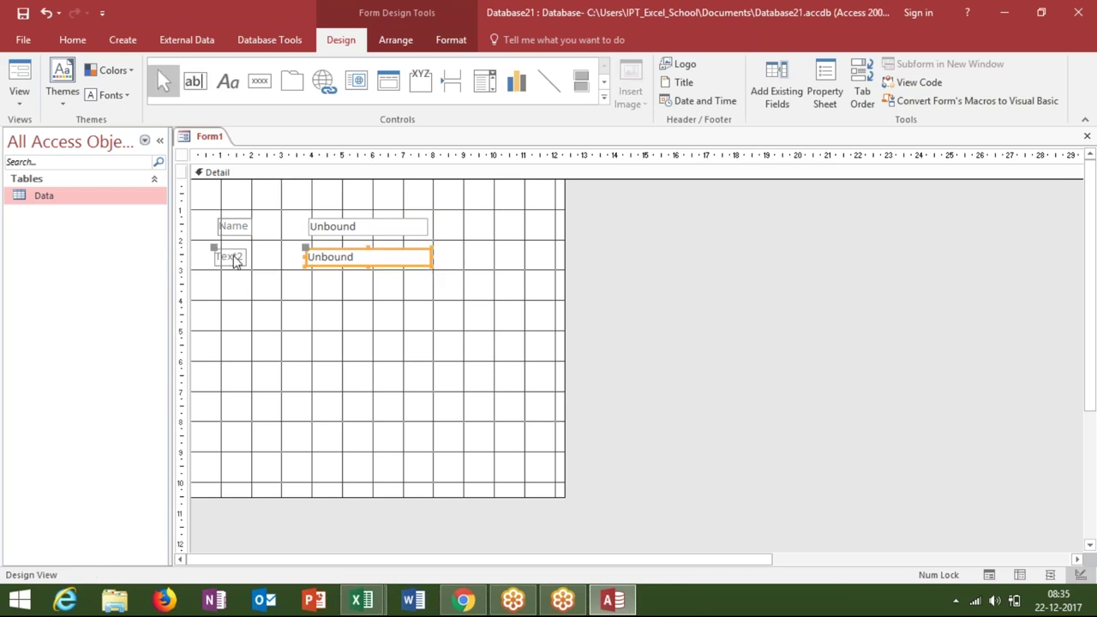
double_click(232, 256)
key("Delete")
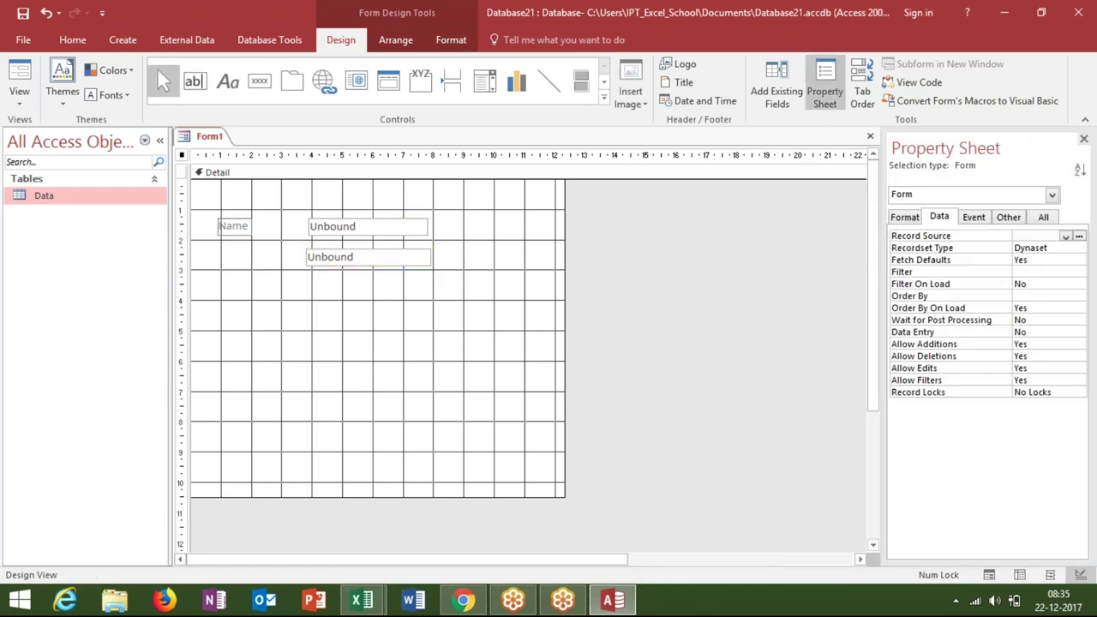
key("ctrl+z")
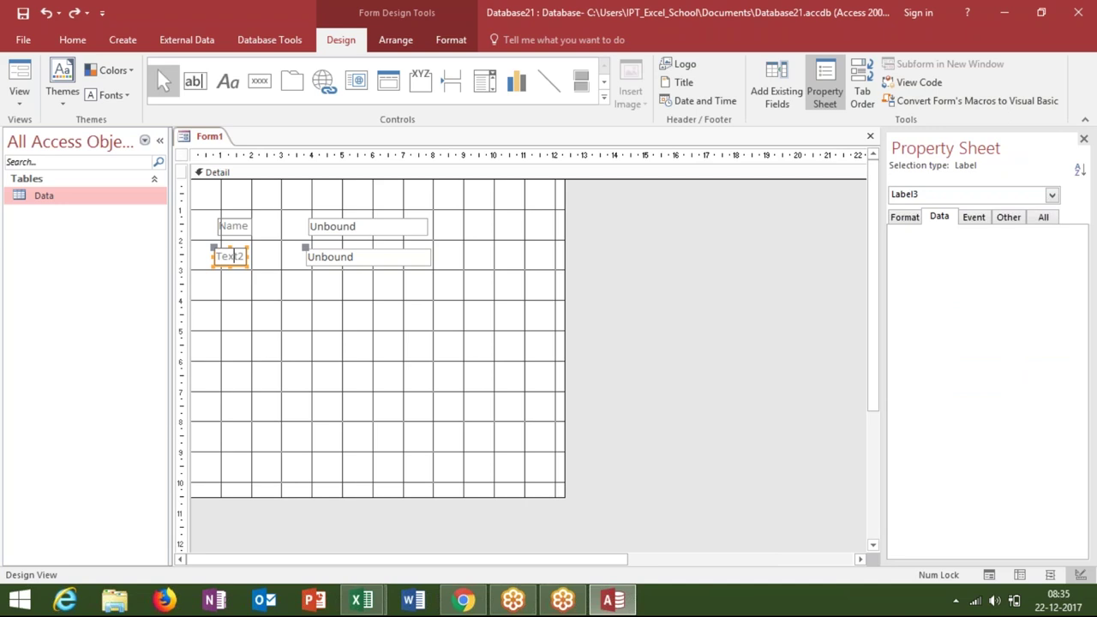
key("Delete")
key("Delete")
key("BackSpace")
key("BackSpace")
key("BackSpace")
type("Ct=")
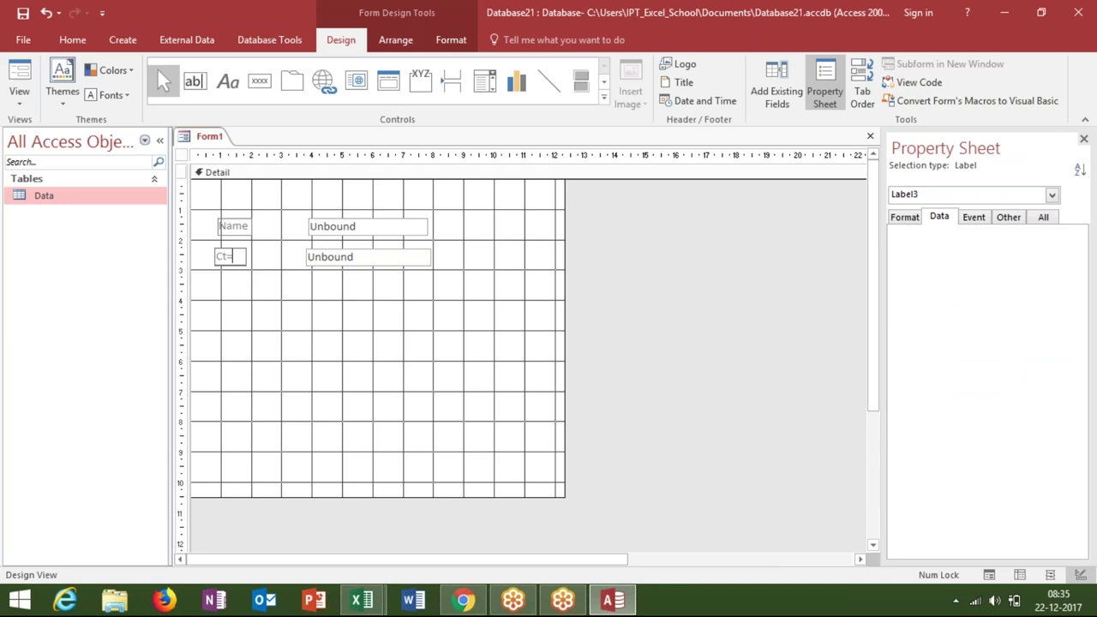
key("BackSpace")
key("BackSpace")
type("ty")
left_click(346, 260)
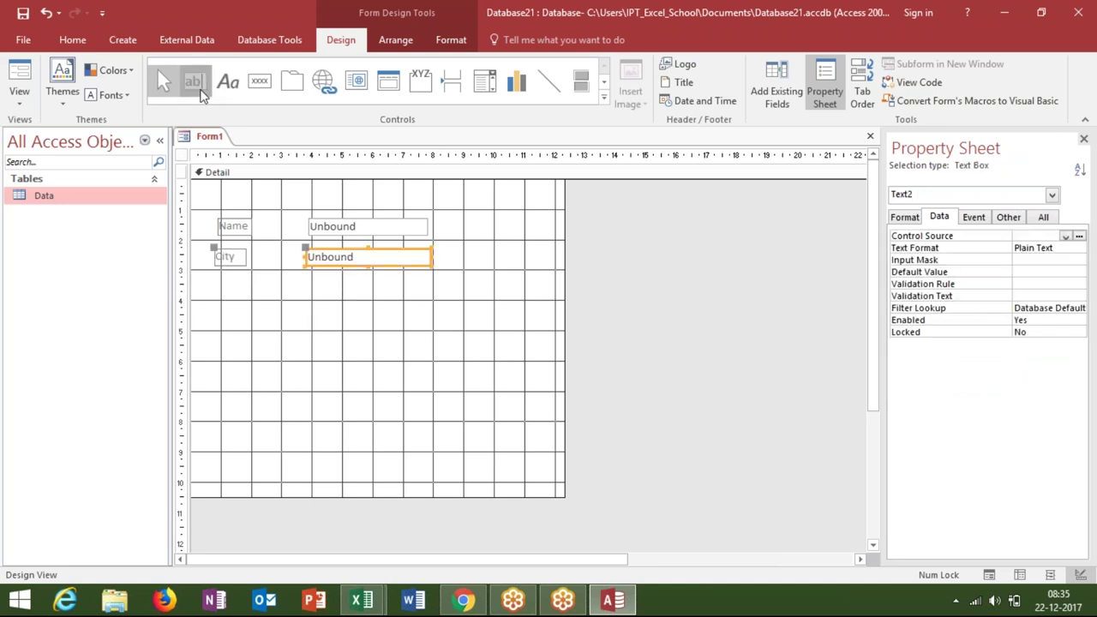
Draw a third text box below City and label it Amt.
left_click(194, 81)
left_click_drag(307, 278, 423, 293)
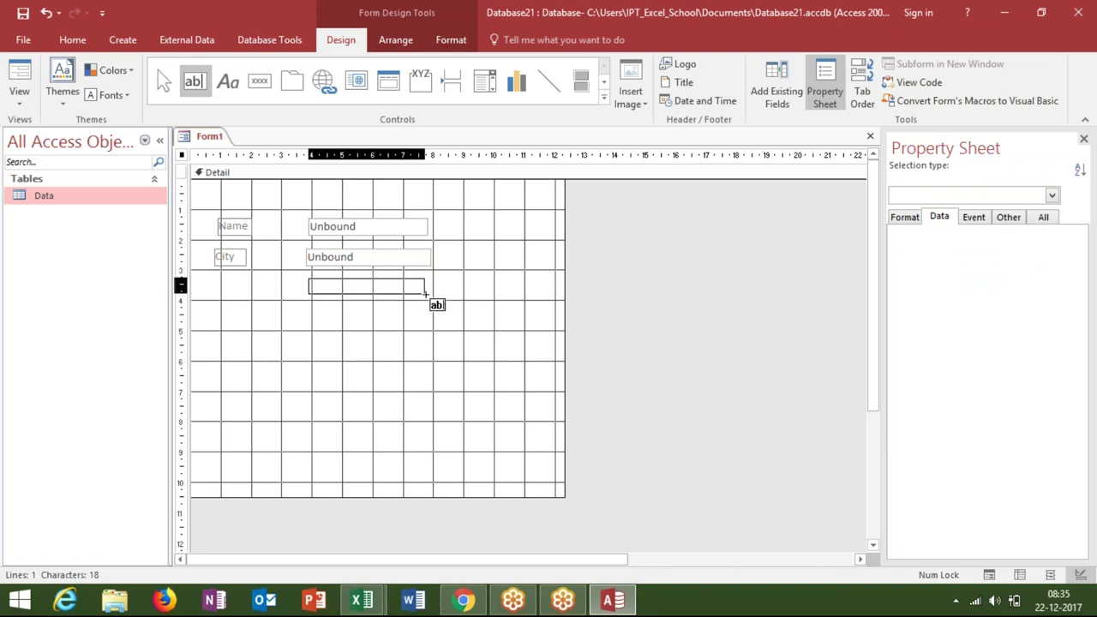
left_click_drag(423, 293, 429, 296)
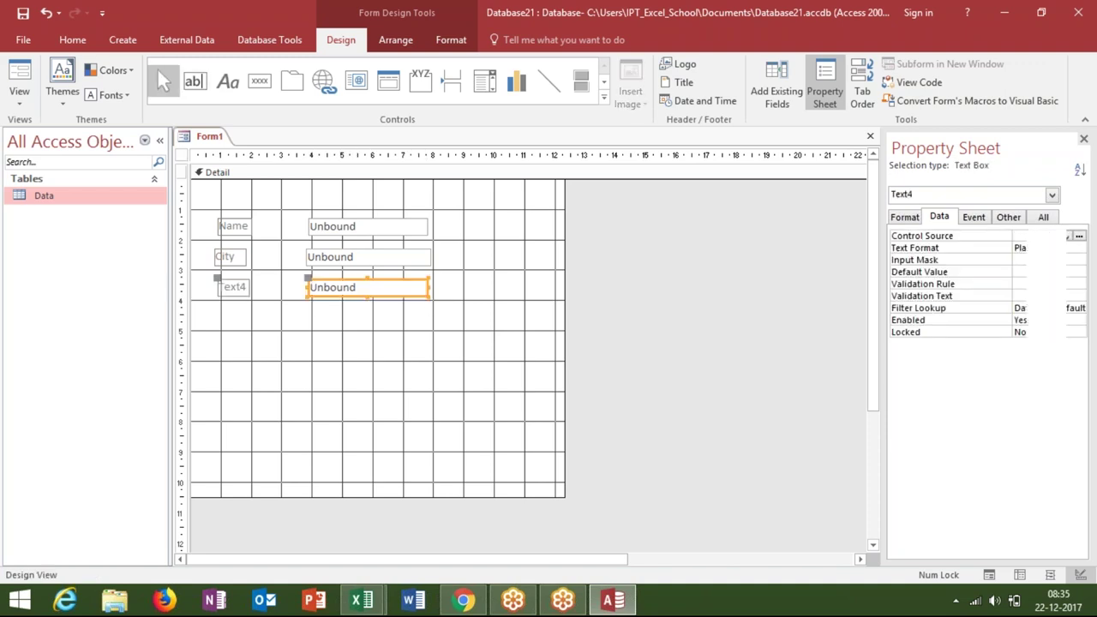
left_click(243, 291)
left_click(234, 287)
key("BackSpace")
key("BackSpace")
key("BackSpace")
key("BackSpace")
key("BackSpace")
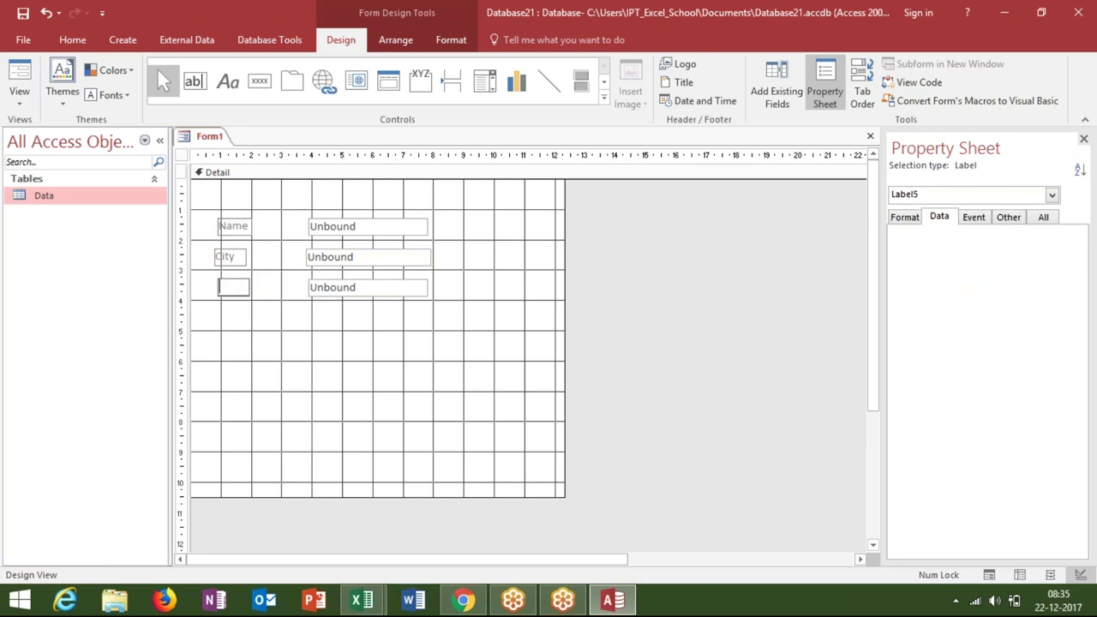
type("Am")
type("t")
left_click(311, 335)
Select the Amt and City text boxes together.
key("ctrl+r")
left_click(343, 307)
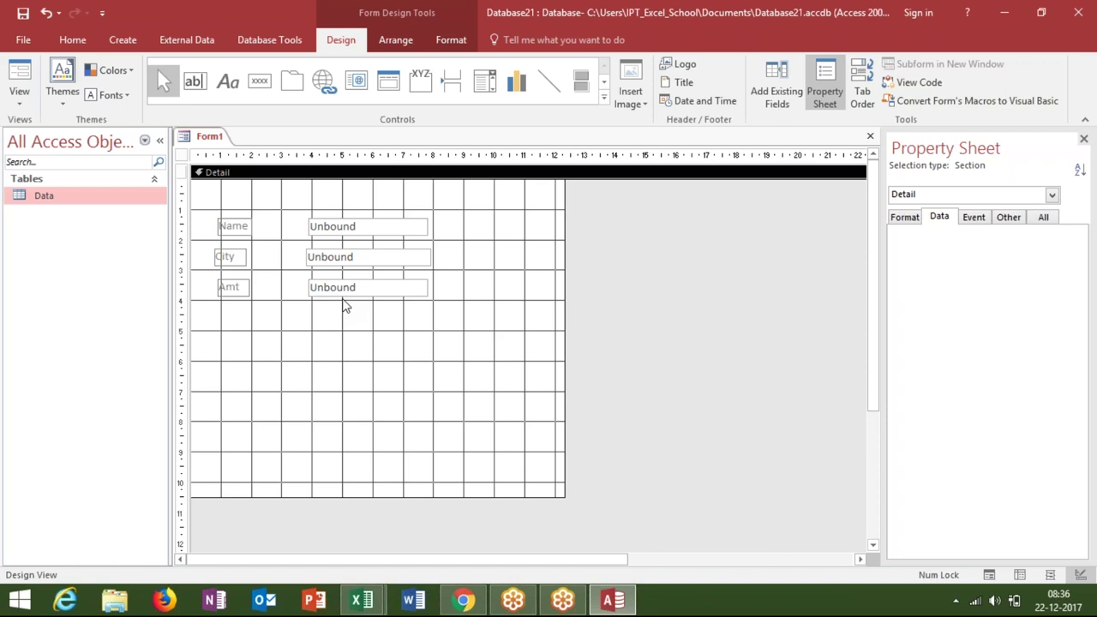
left_click(343, 289)
left_click(343, 262, "shift")
Add the Name box to the selection and align all three text boxes left.
left_click(343, 228, "shift")
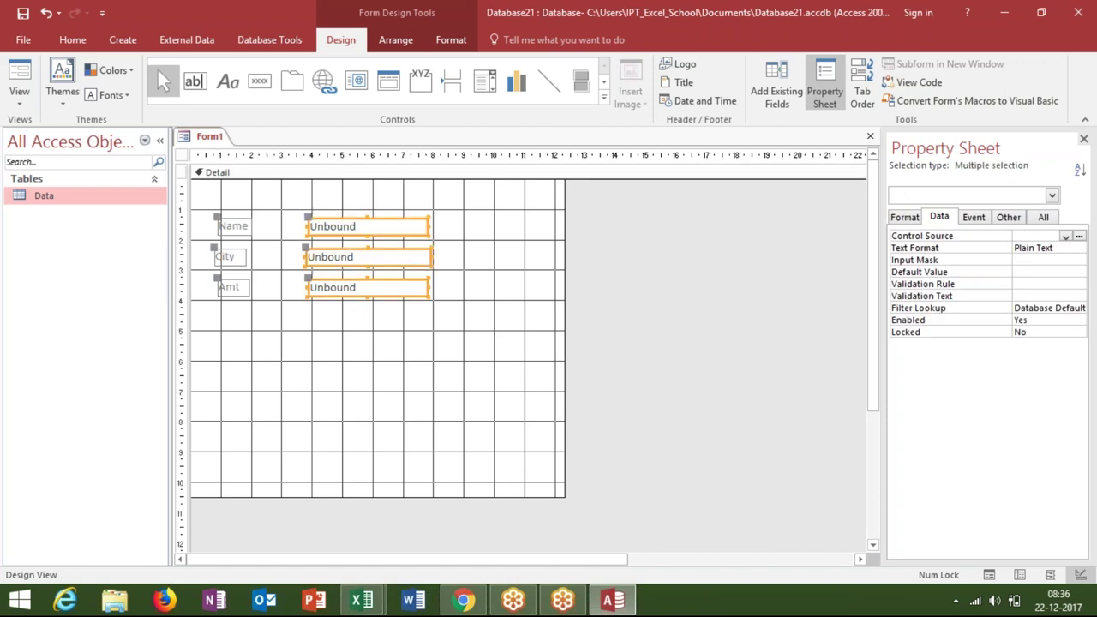
left_click(407, 48)
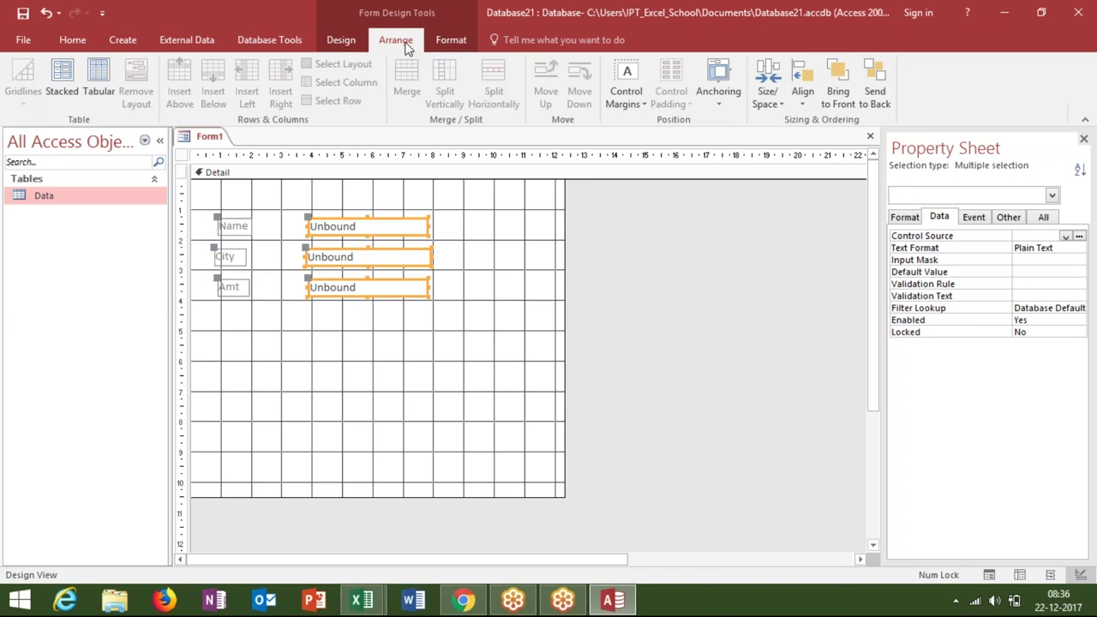
left_click(768, 108)
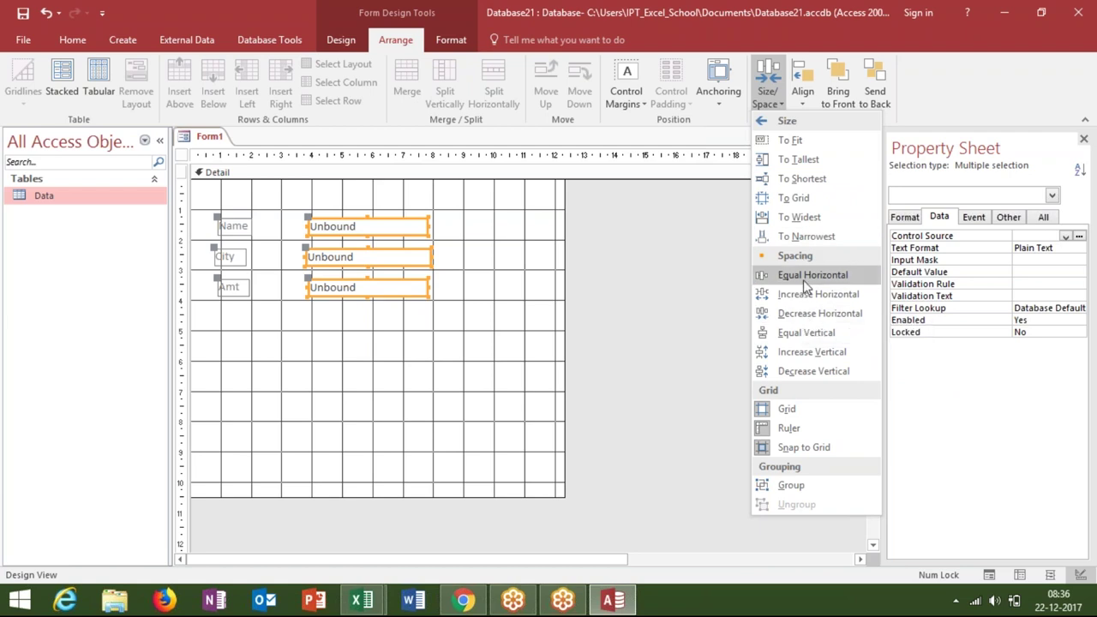
left_click(800, 101)
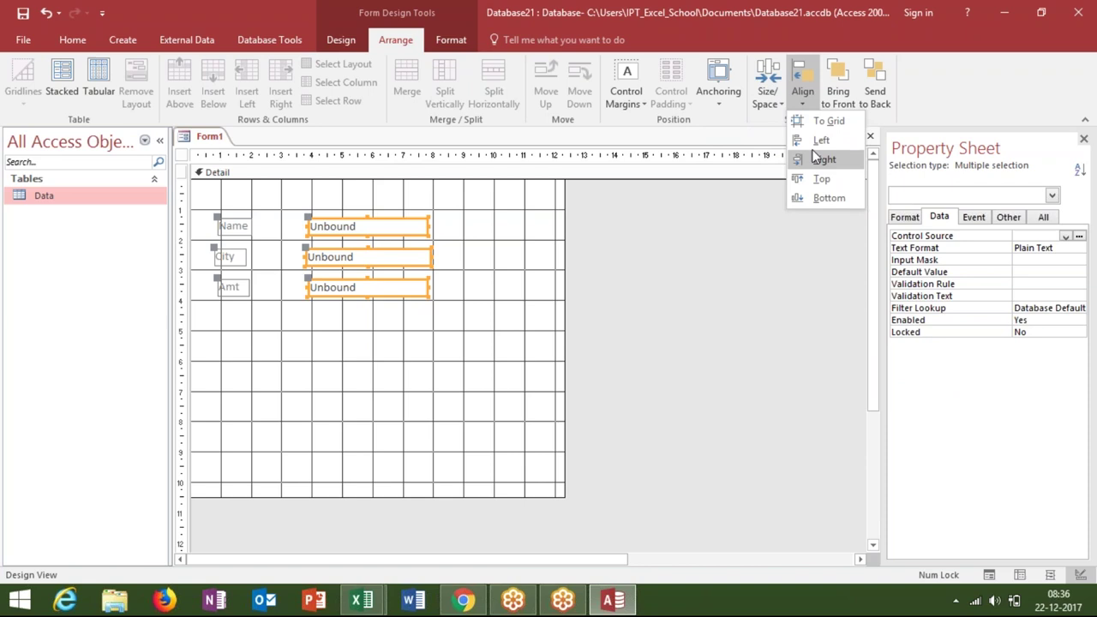
left_click(816, 144)
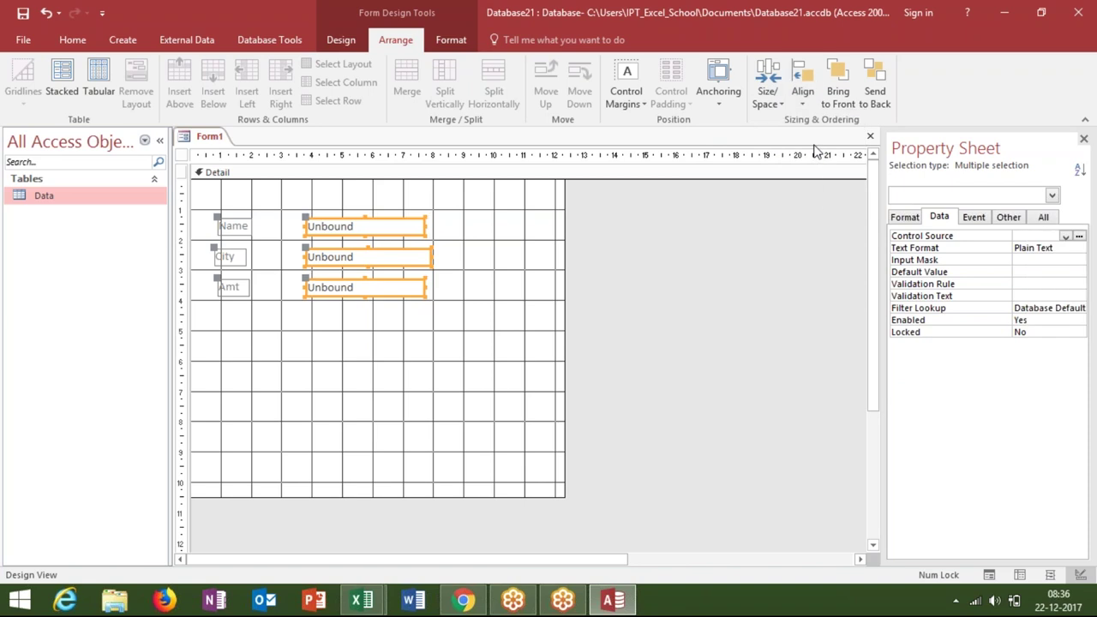
left_click(347, 330)
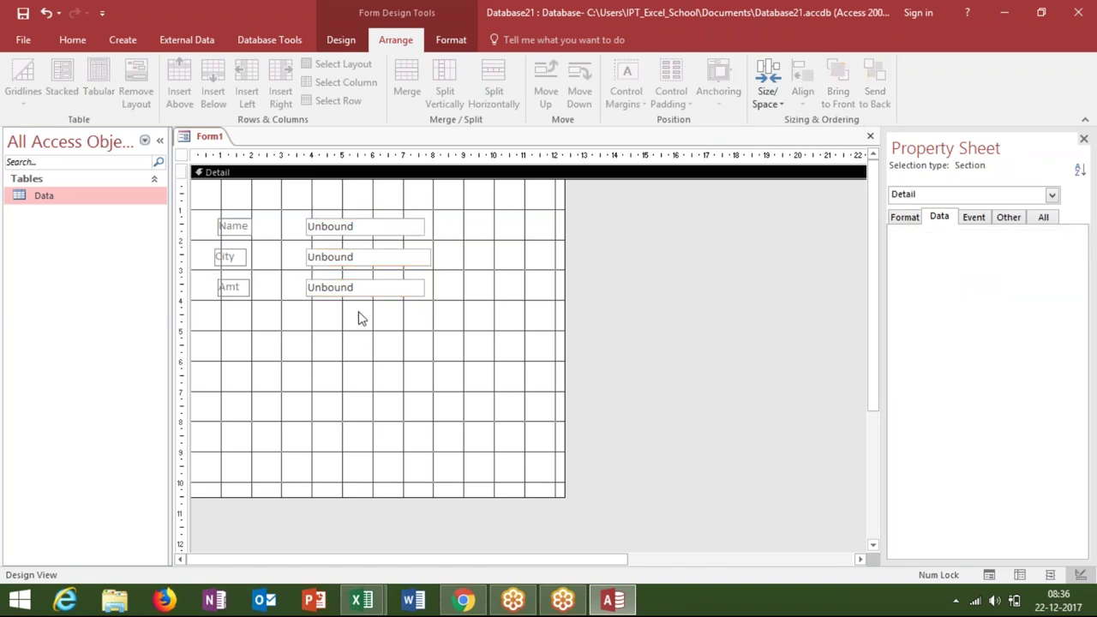
Set the Name text box's Name property to NN in the Property Sheet.
left_click(426, 257)
left_click(419, 285)
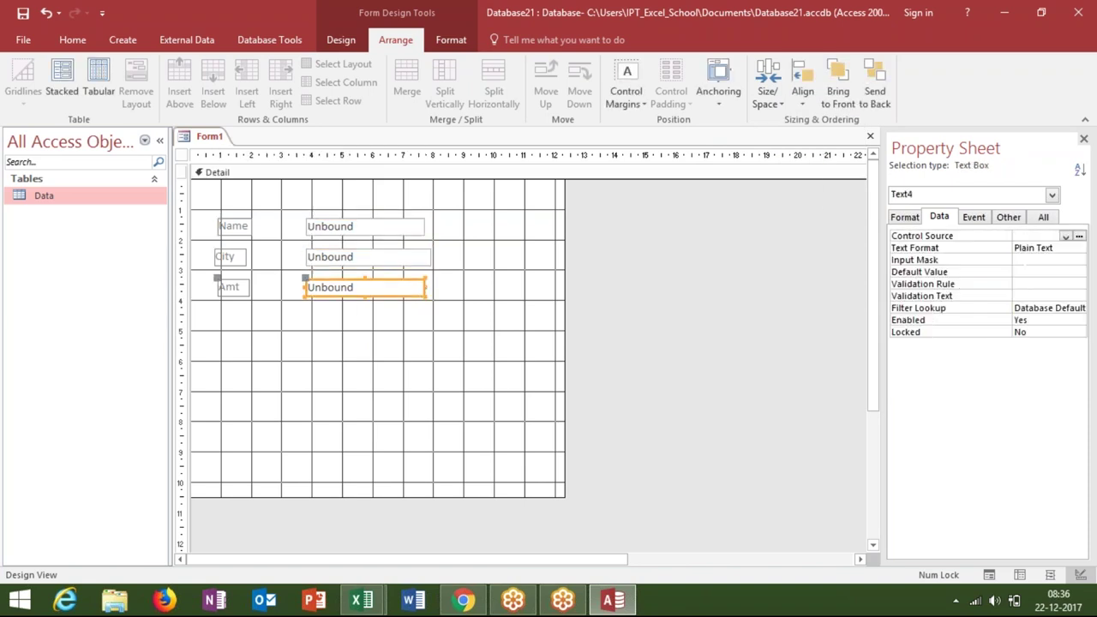
left_click(452, 354)
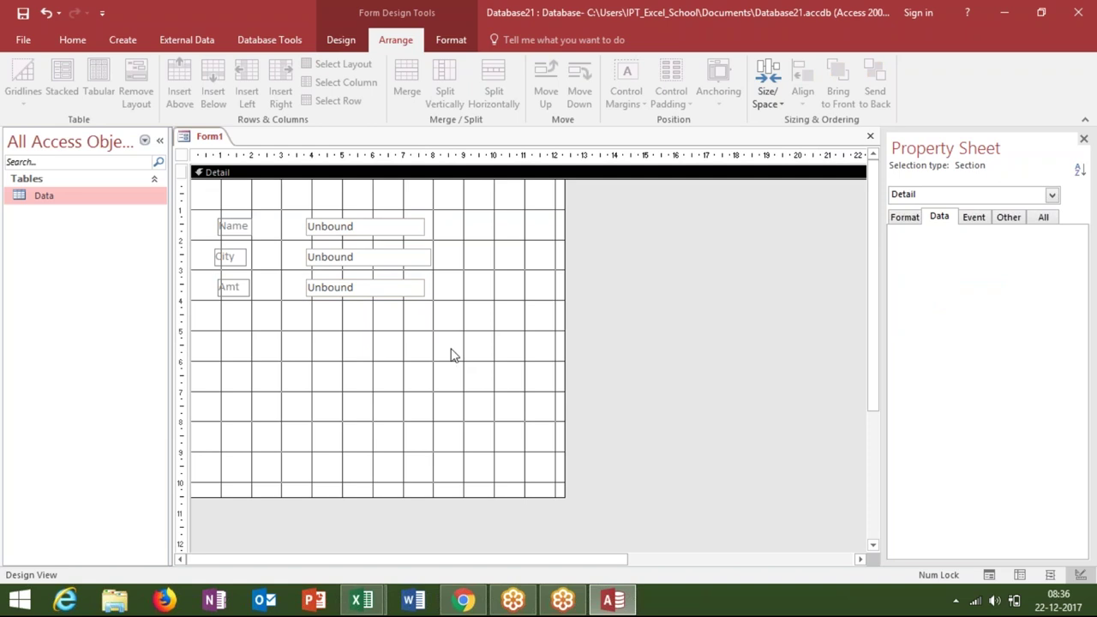
left_click(371, 230)
left_click(926, 197)
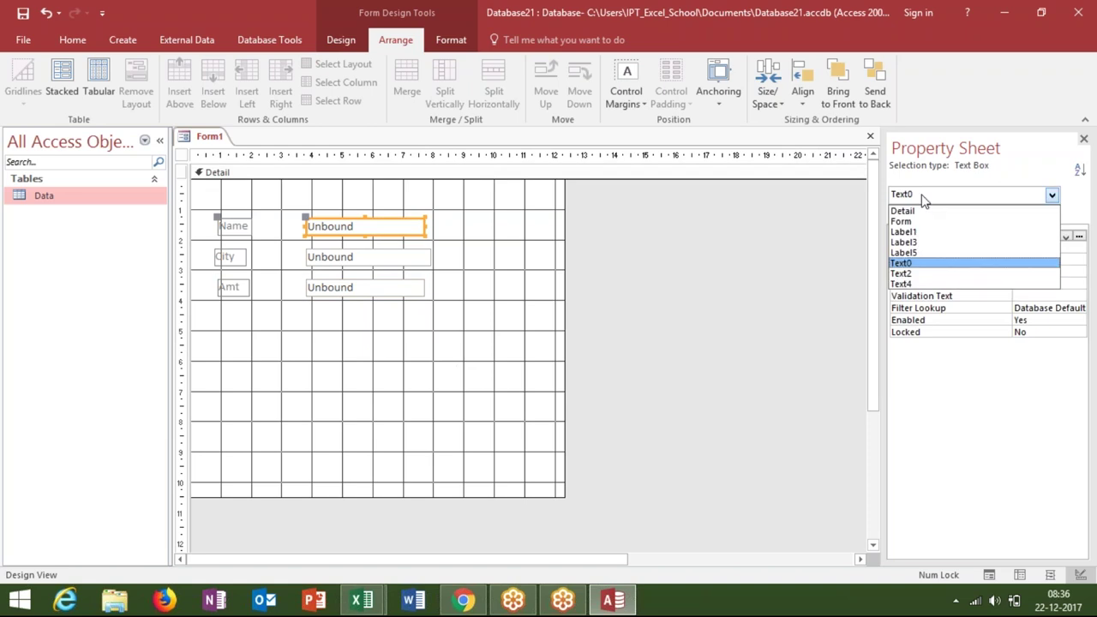
left_click(921, 202)
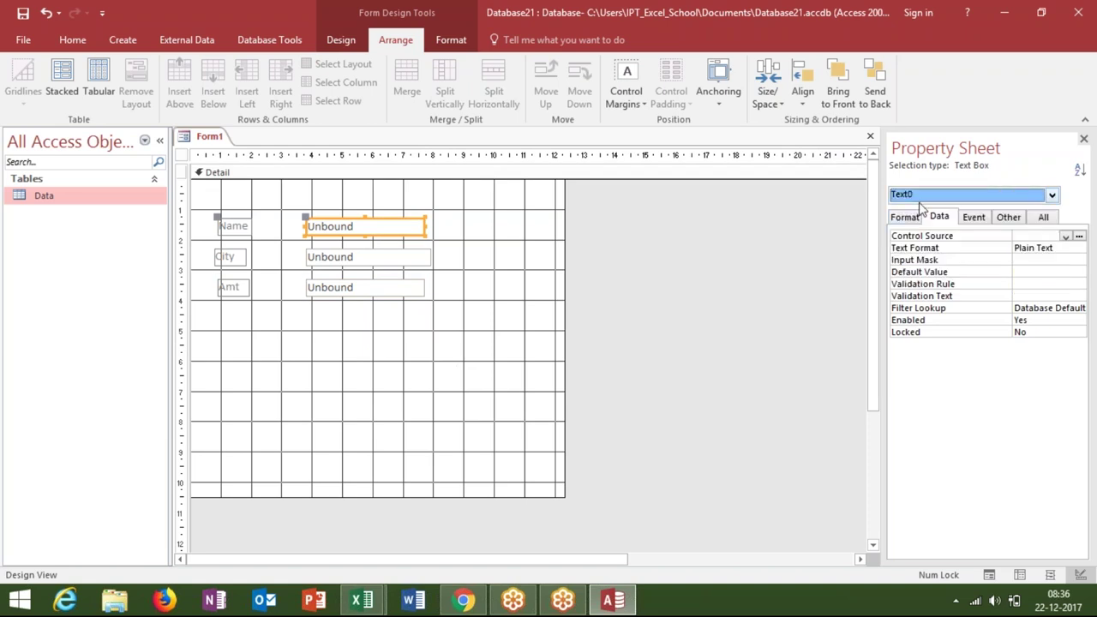
left_click(1043, 220)
left_click(1033, 236)
type("NN")
key("Return")
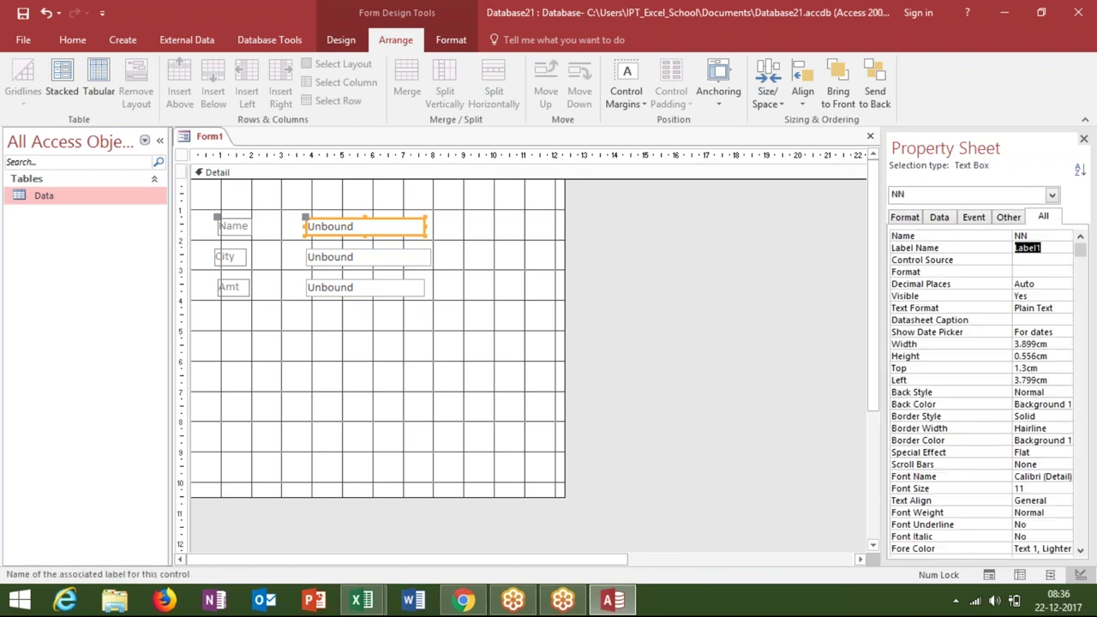
Rename the City and Amt text boxes to CT and AM, then close the form.
left_click(420, 261)
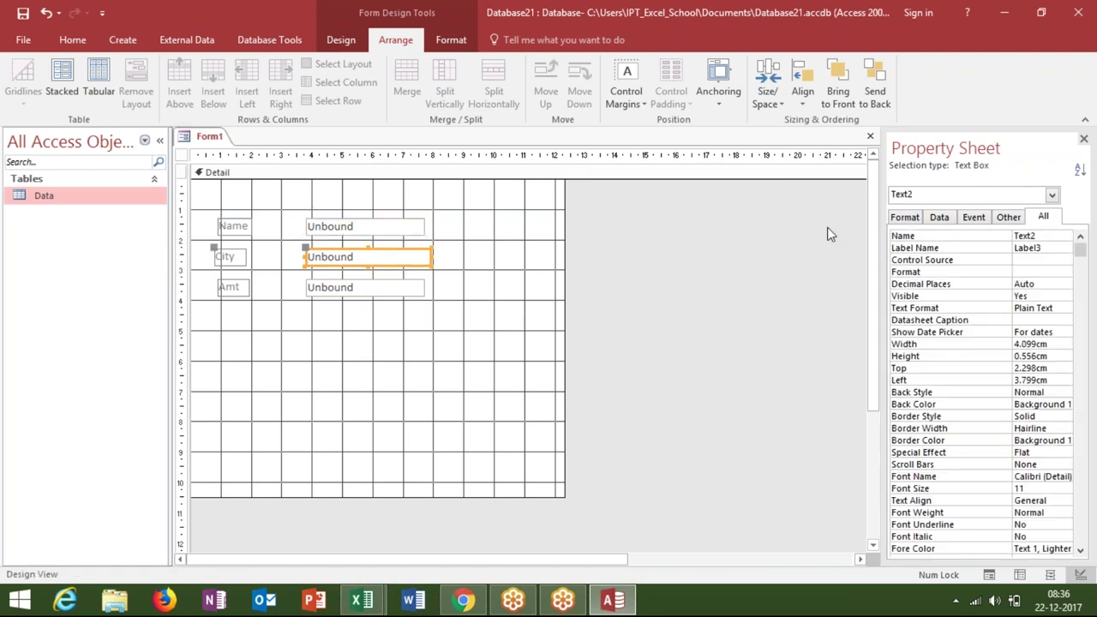
left_click(989, 244)
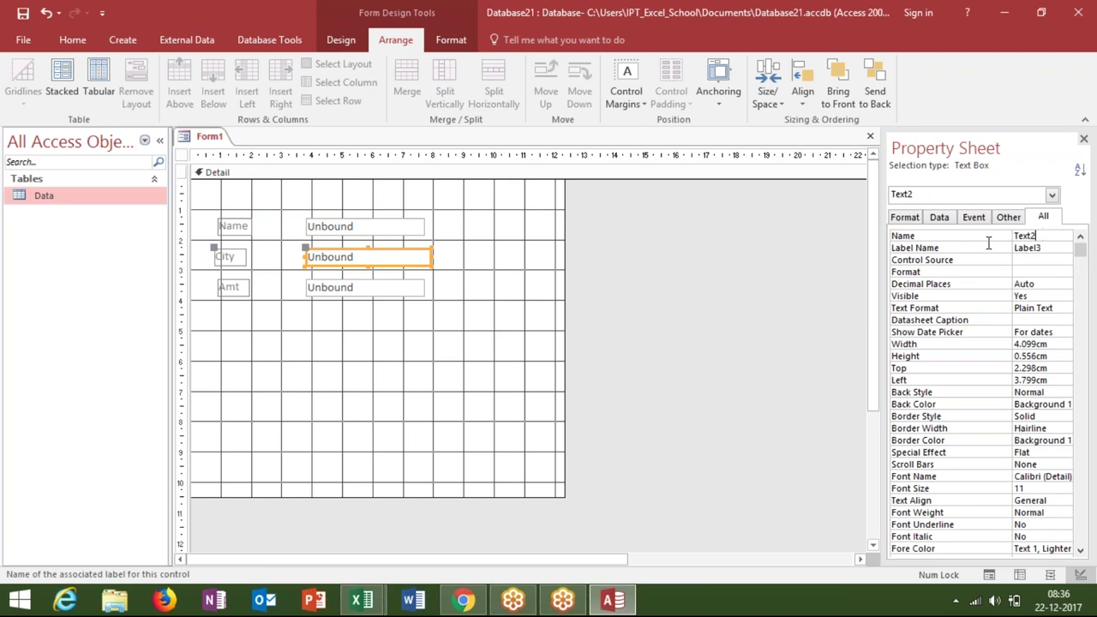
left_click(990, 236)
type("CT")
key("Return")
left_click(412, 287)
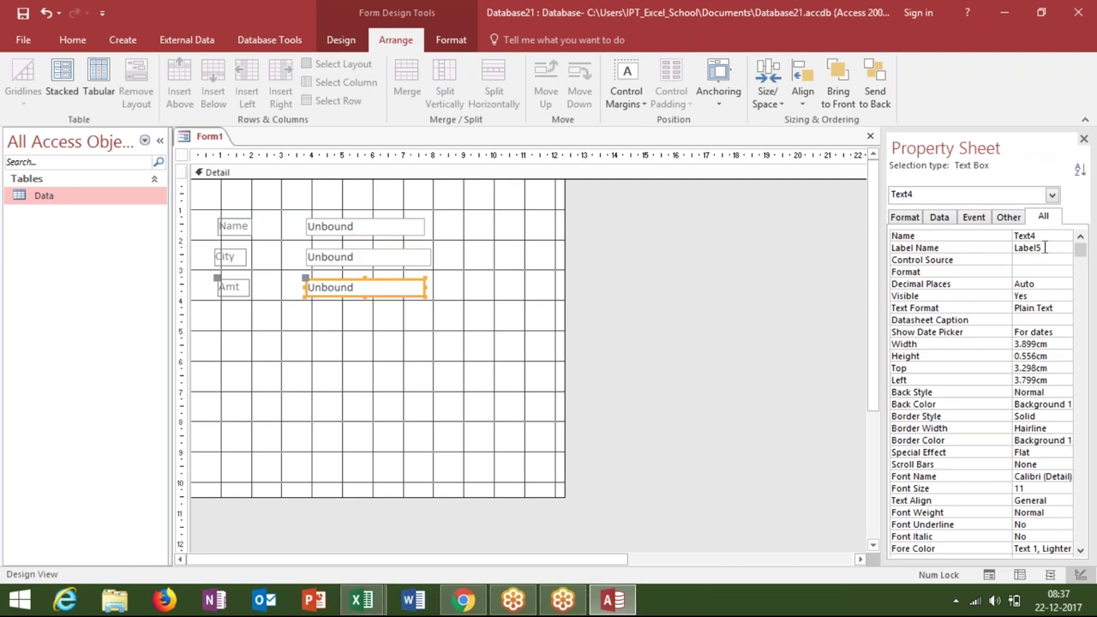
left_click(984, 235)
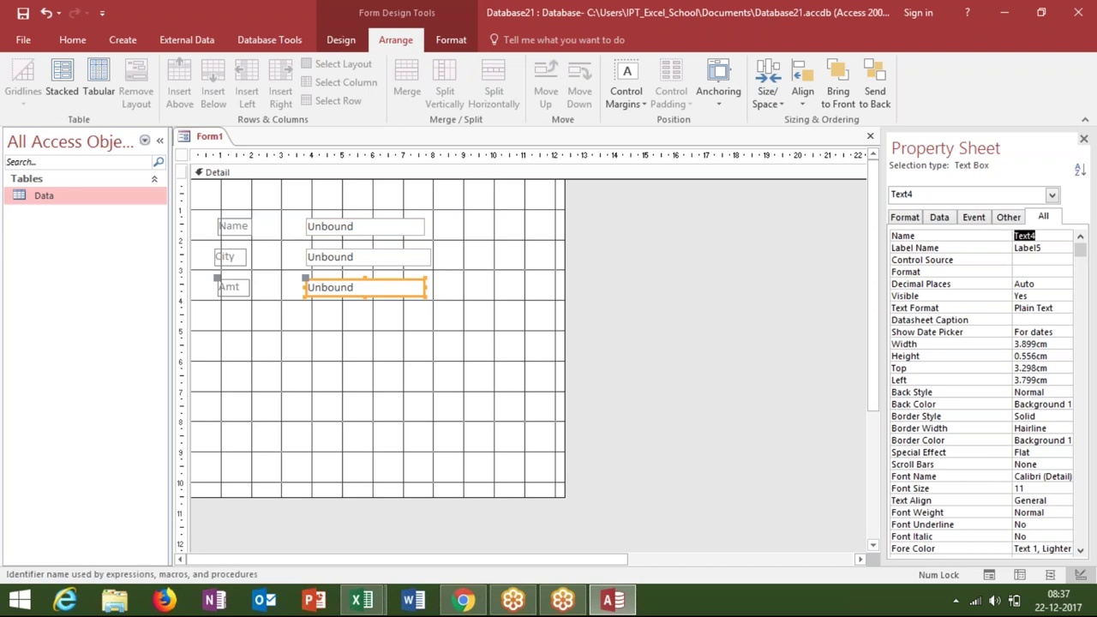
type("AM")
key("Return")
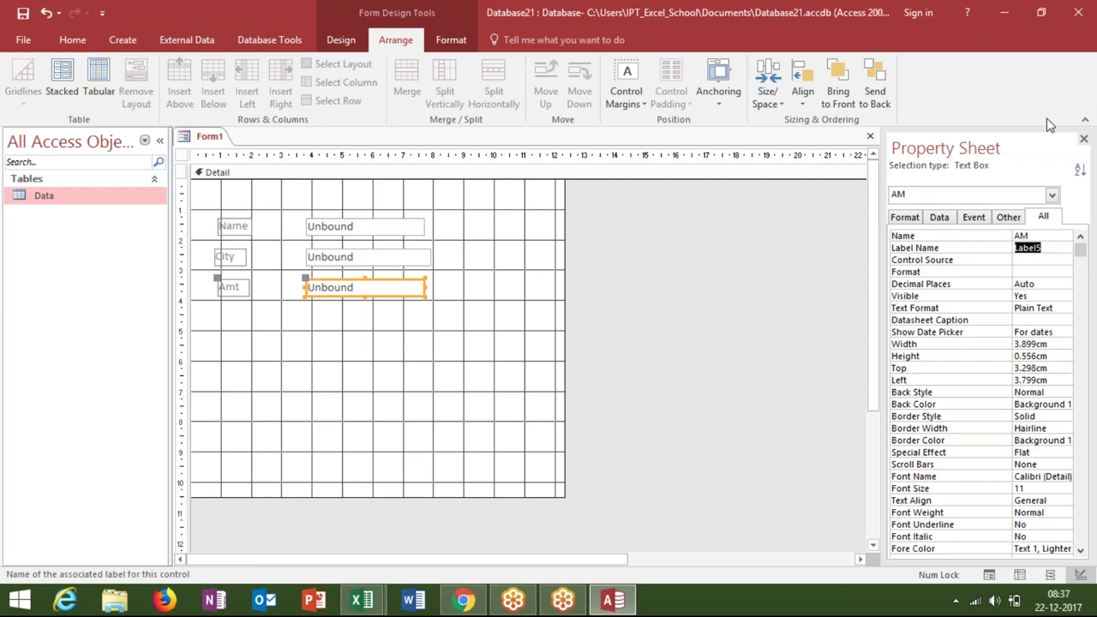
left_click(871, 137)
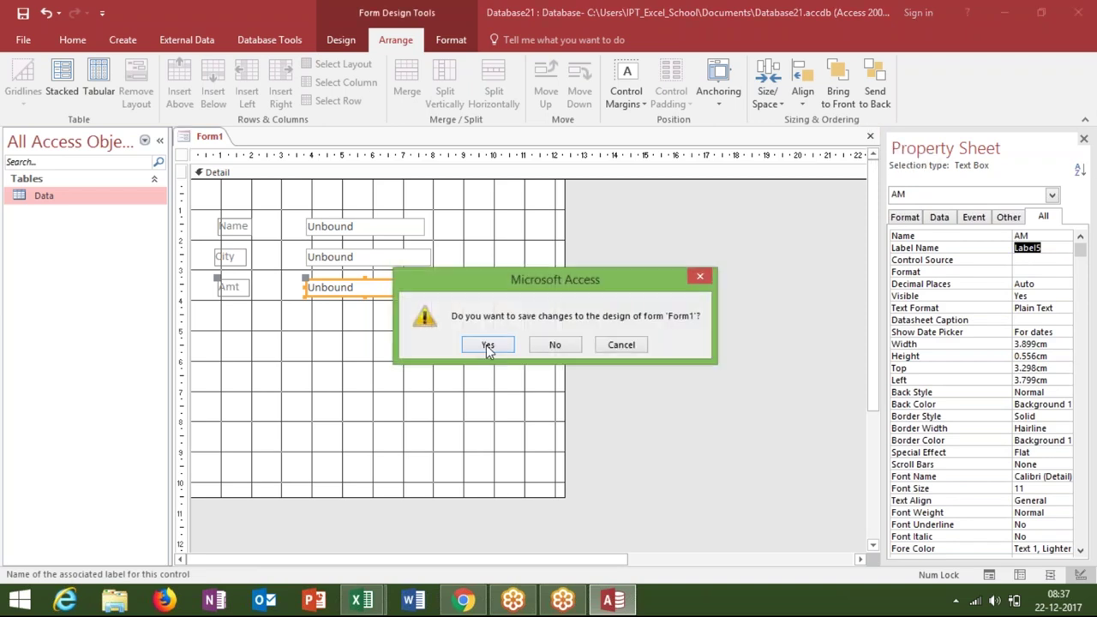
Confirm saving the form and name it DF.
left_click(487, 346)
type("DF")
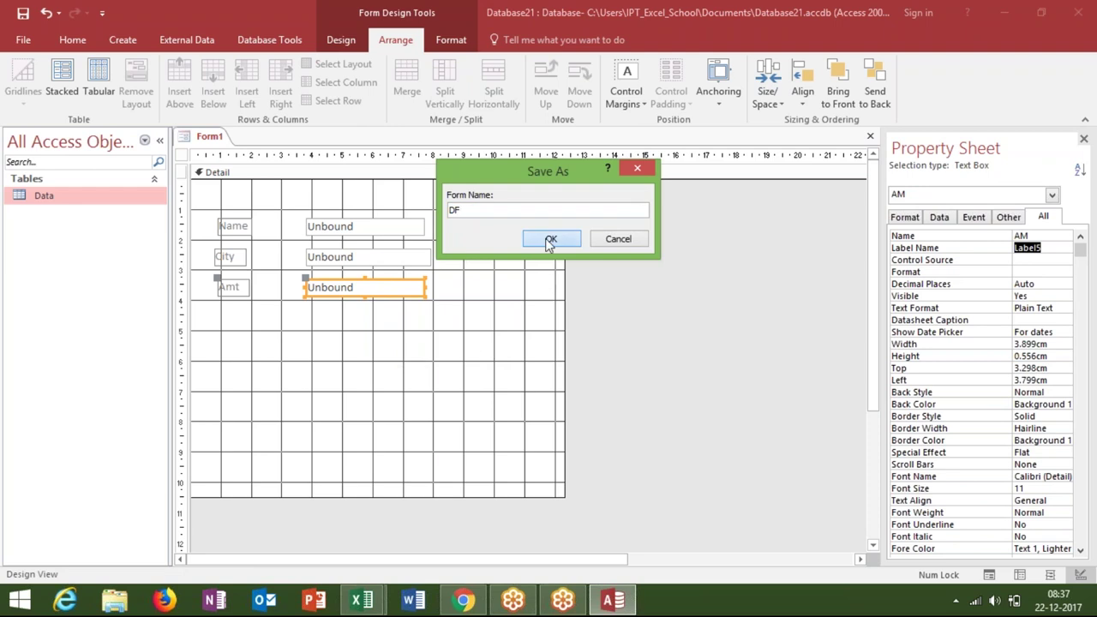
left_click(550, 241)
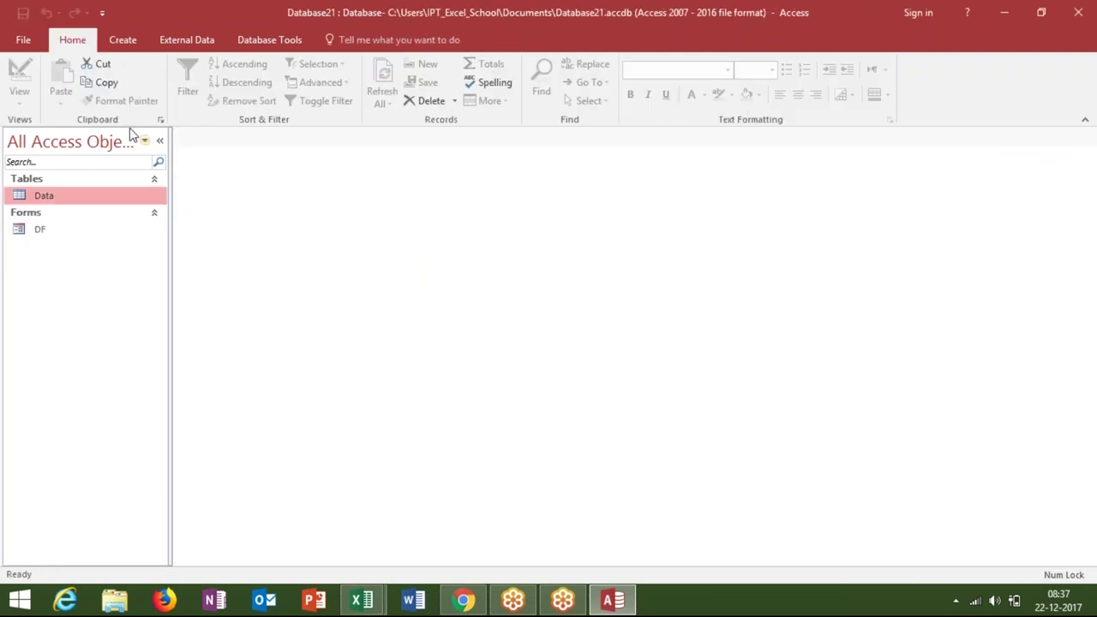
left_click(122, 41)
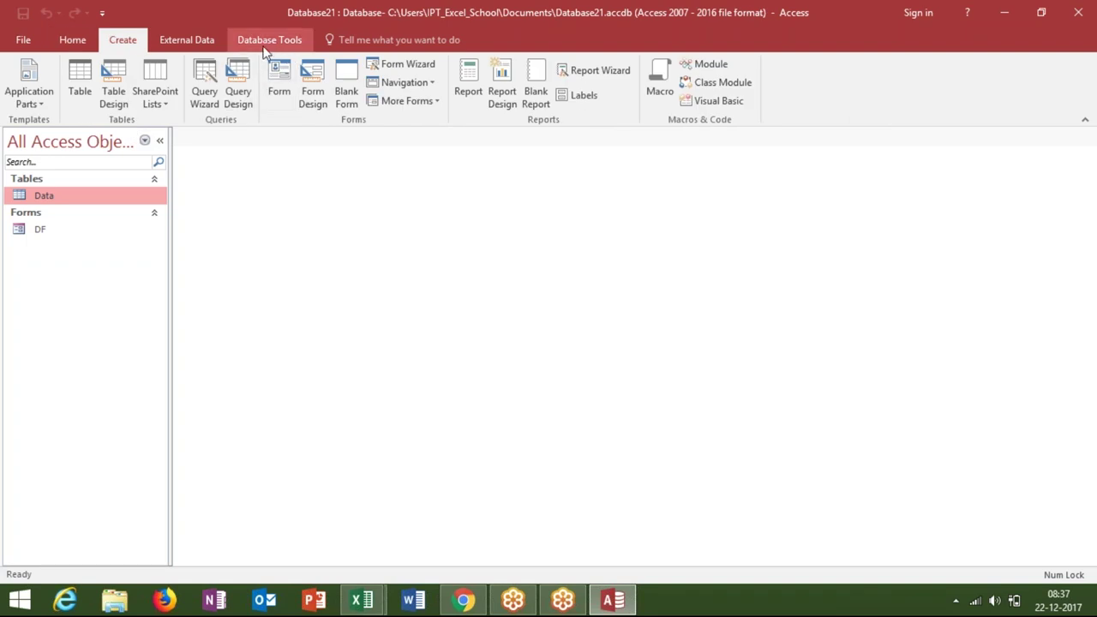
Create an empty design query and convert it to an append query targeting the Data table.
left_click(243, 101)
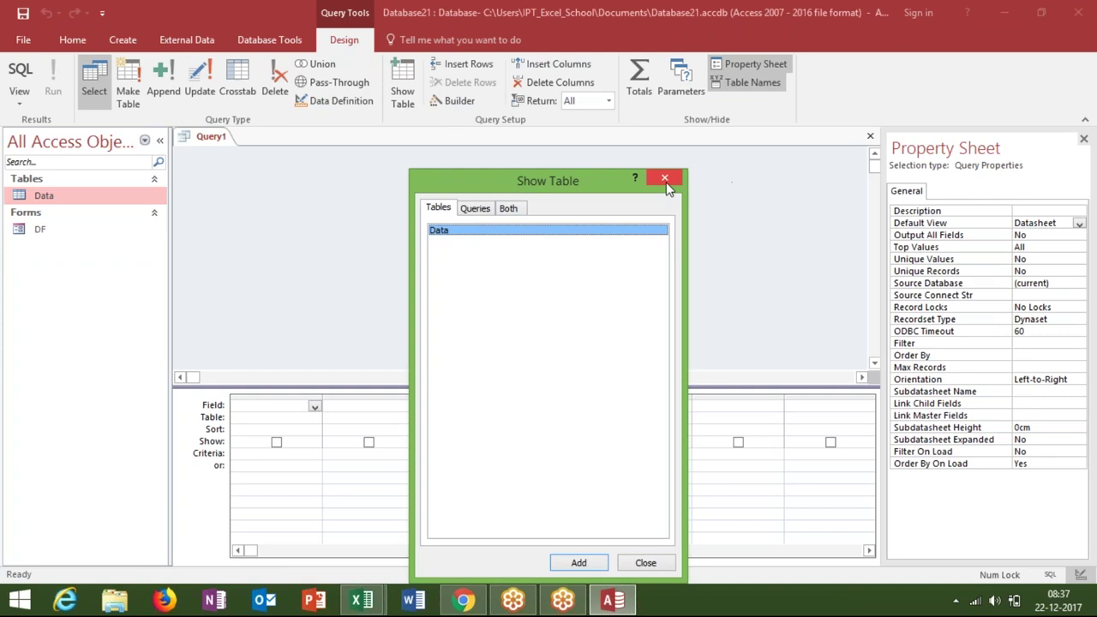
left_click(666, 182)
left_click(163, 104)
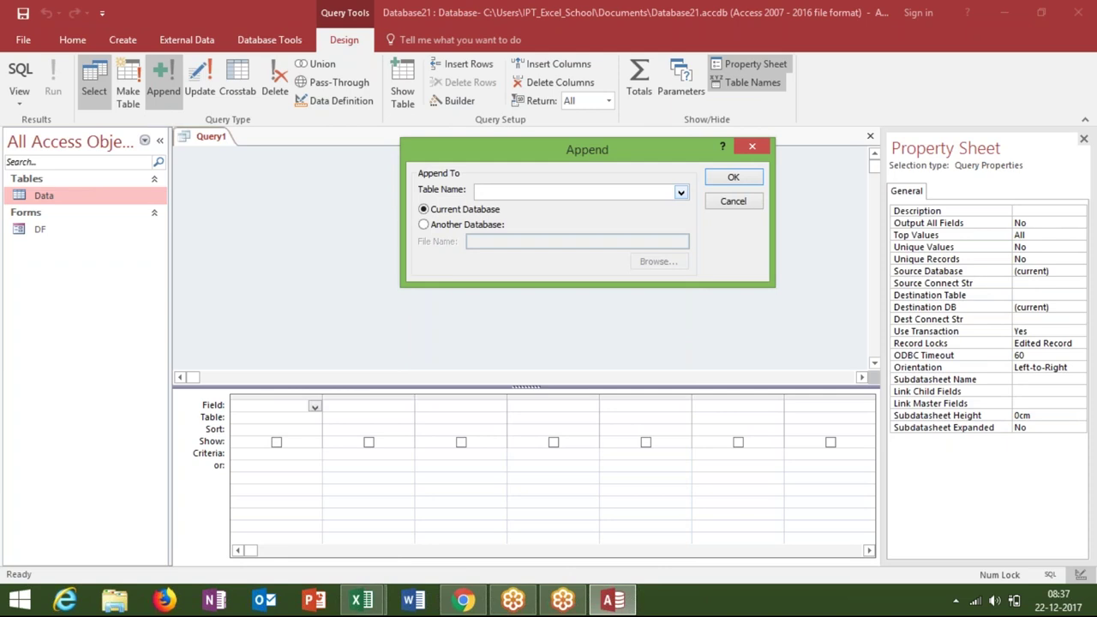
type("Data")
left_click(733, 177)
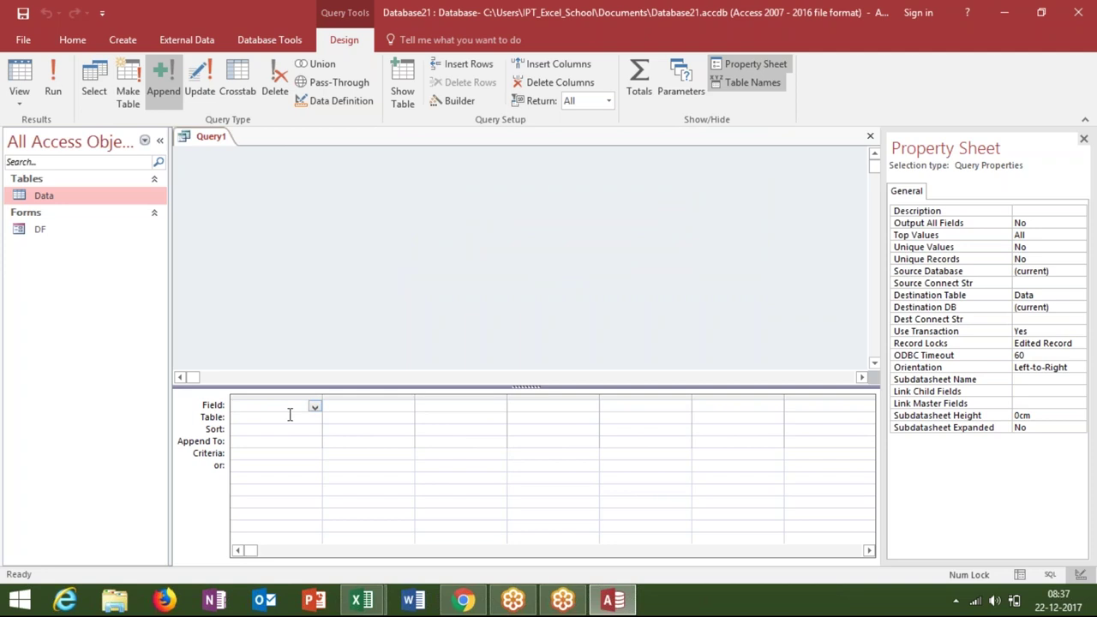
Set column one's Append To to C_Name and its Field to [Forms]![DF]![NN].
left_click(254, 440)
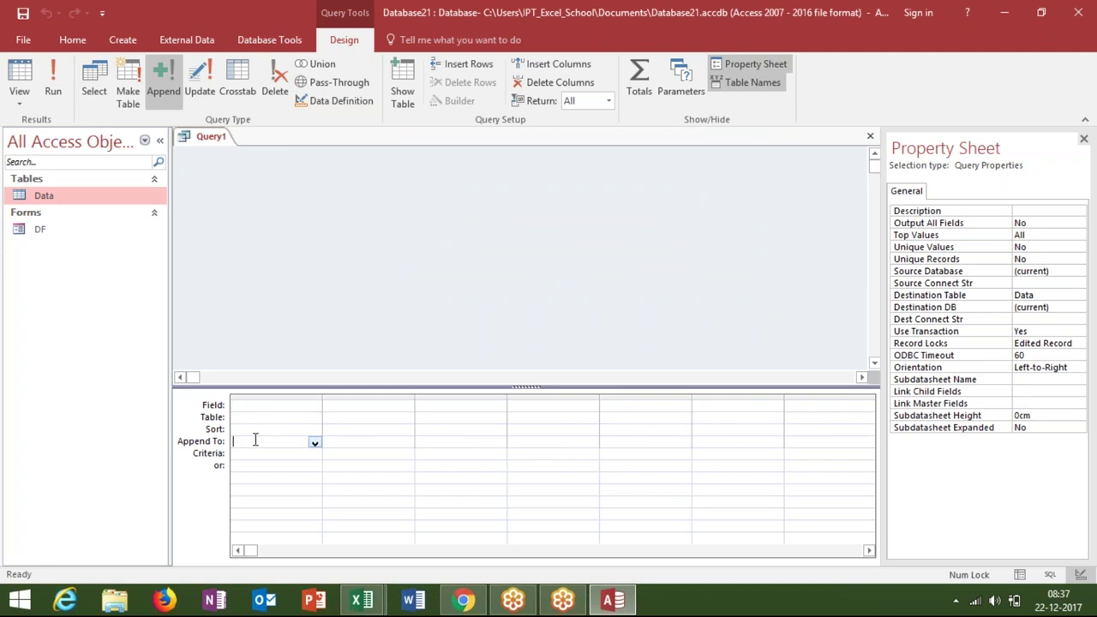
left_click(314, 442)
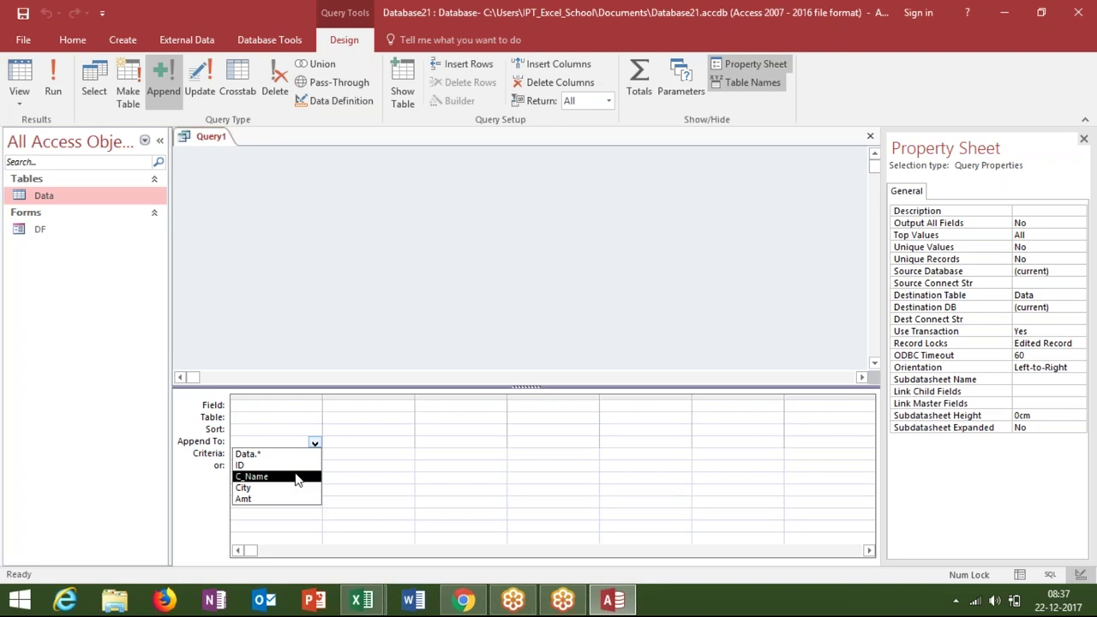
left_click(296, 476)
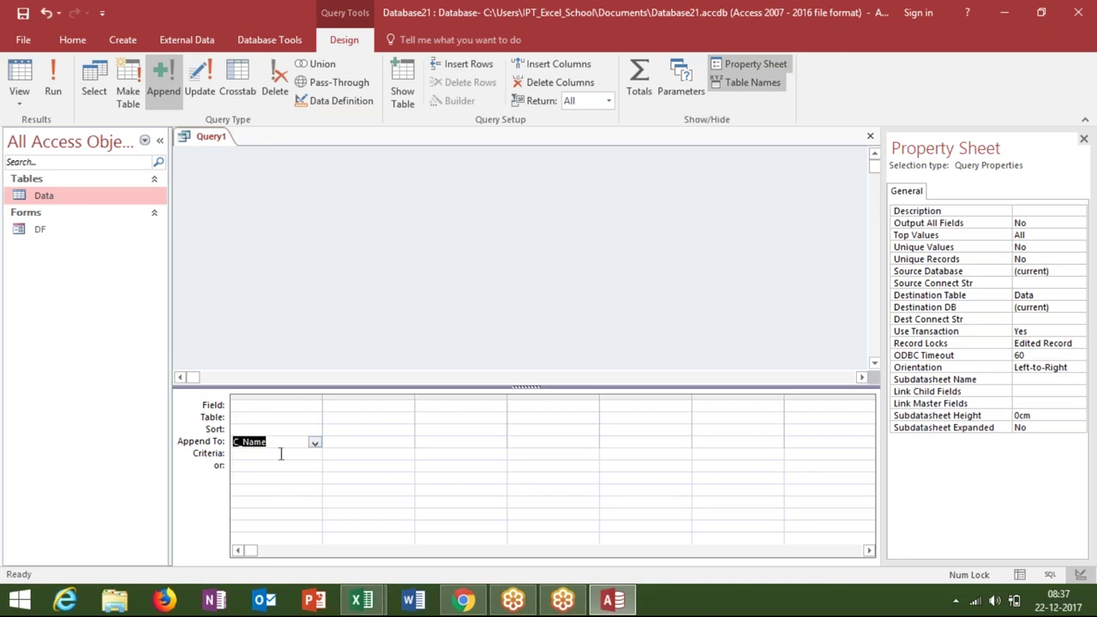
left_click(273, 455)
left_click(274, 441)
left_click(272, 406)
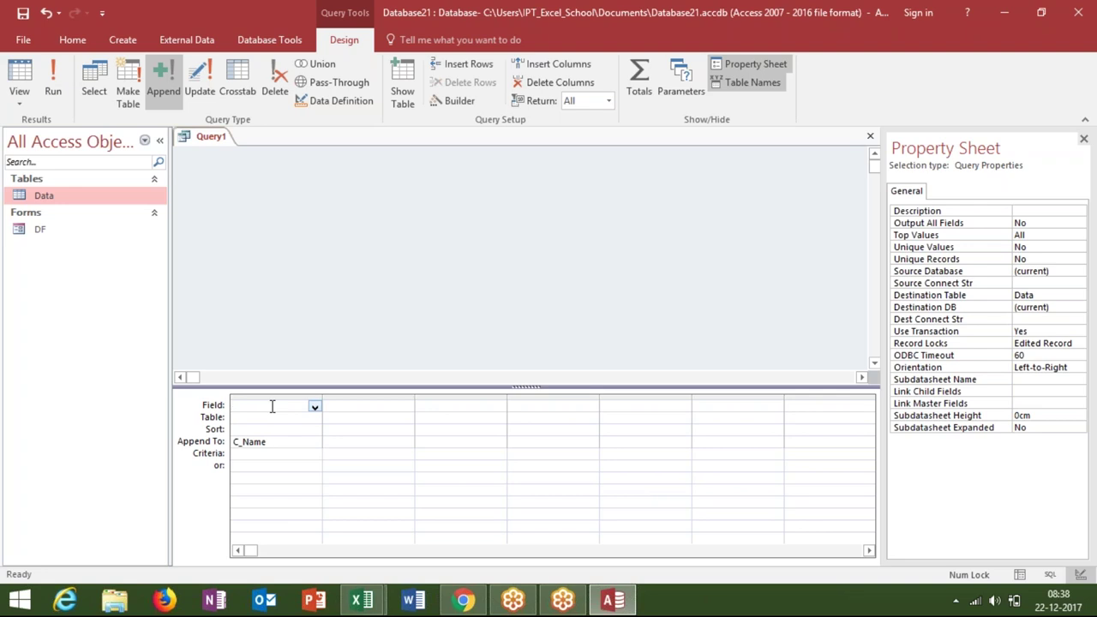
type("[F")
type("orms]")
type("![")
type("DF")
type("]!")
type("[")
type("NN")
type("]")
Add a second column with [Forms]![DF]![CT] appending into City.
left_click_drag(303, 405, 193, 401)
key("ctrl+c")
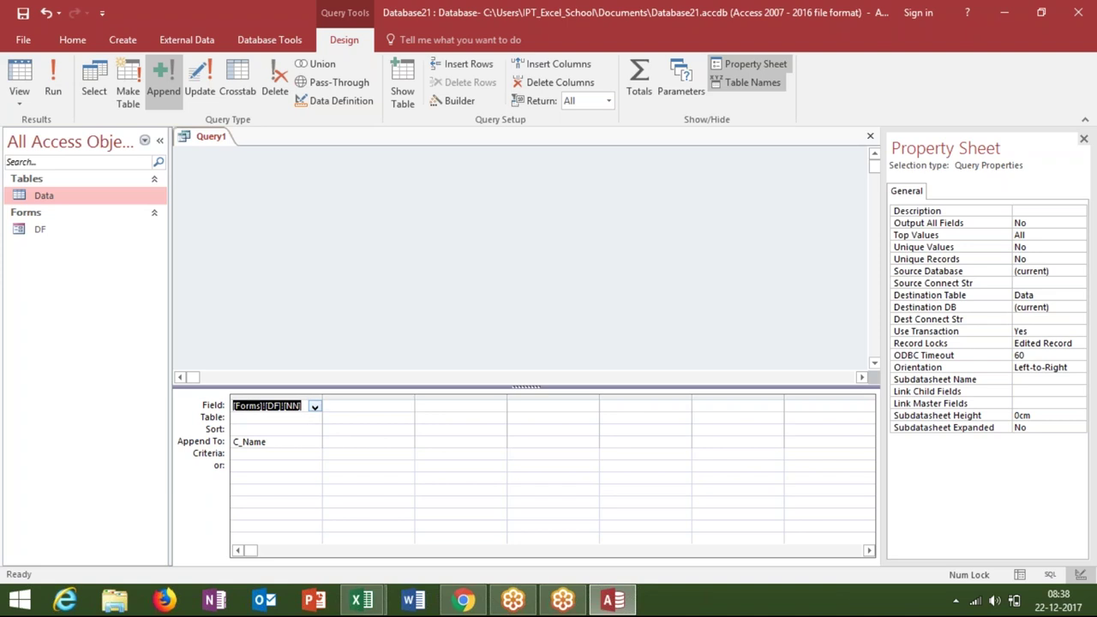
left_click(332, 406)
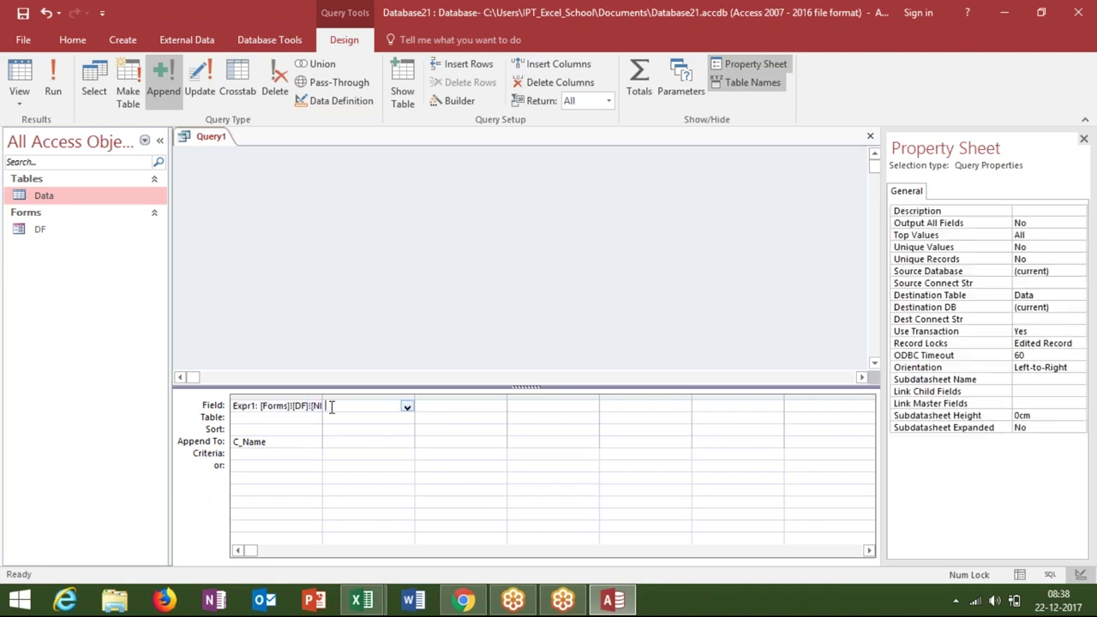
key("ctrl+v")
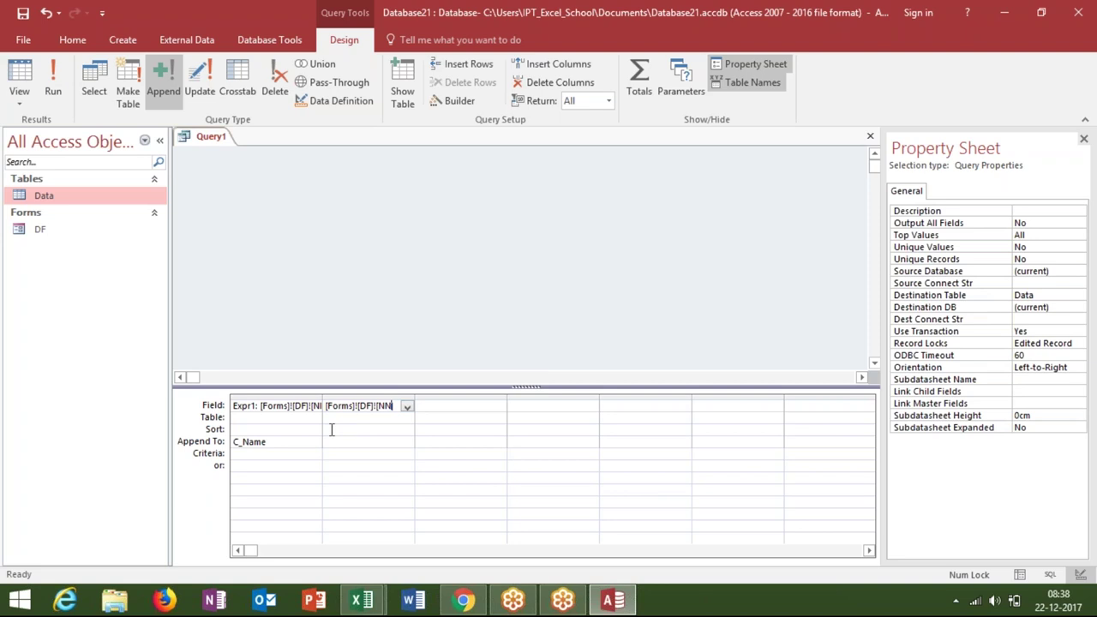
key("BackSpace")
key("BackSpace")
key("BackSpace")
type("CT]")
left_click(340, 440)
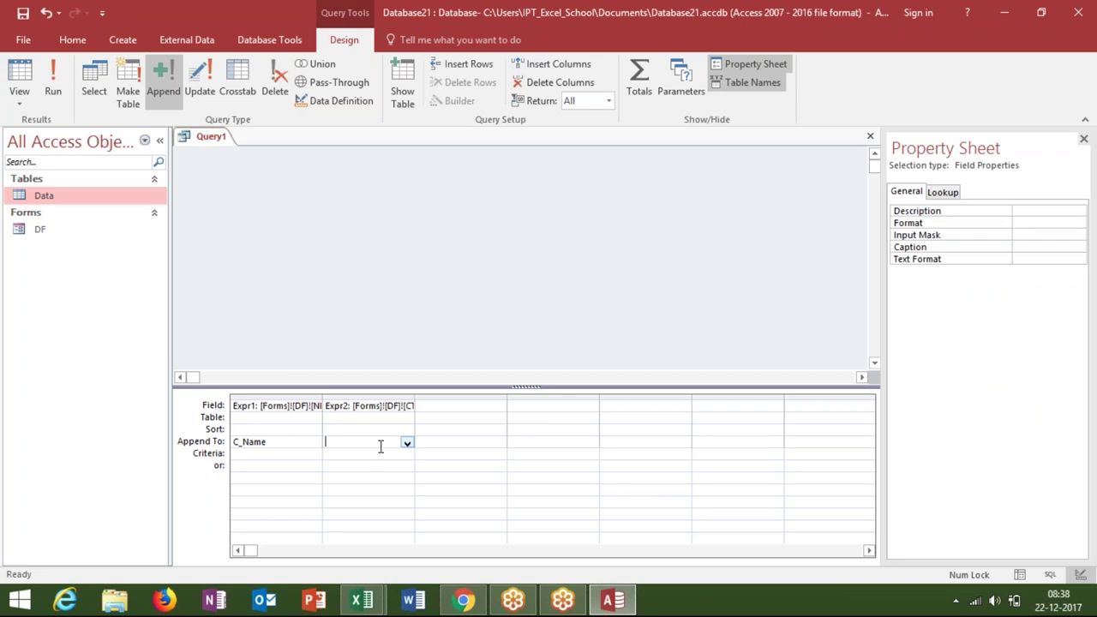
left_click(407, 444)
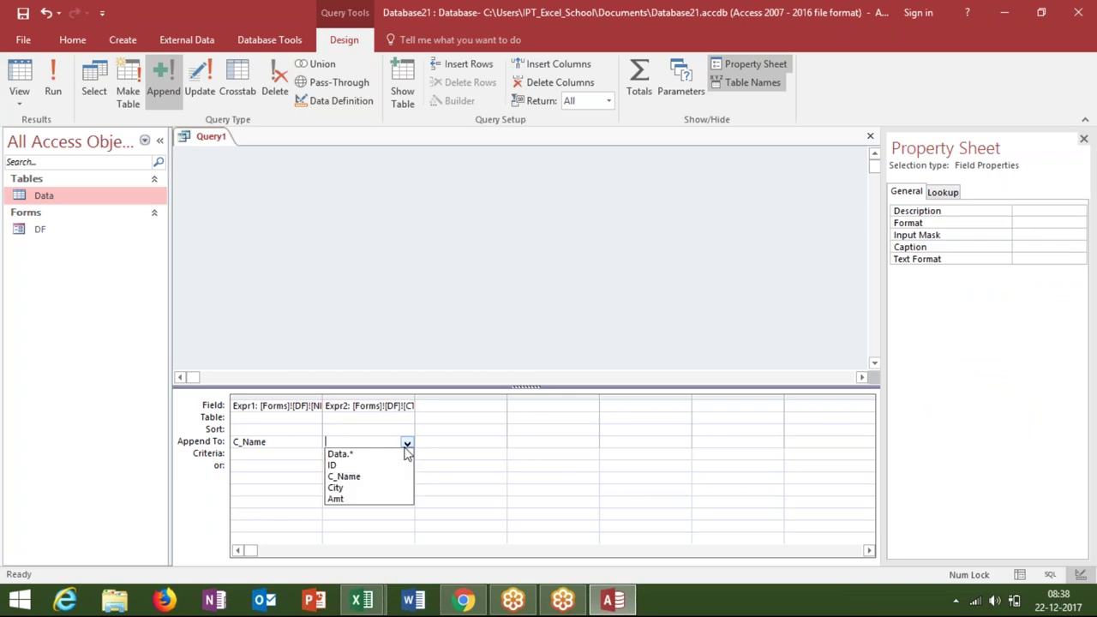
left_click(382, 488)
Add a third column with [Forms]![DF]![AM] appending into Amt.
left_click(431, 411)
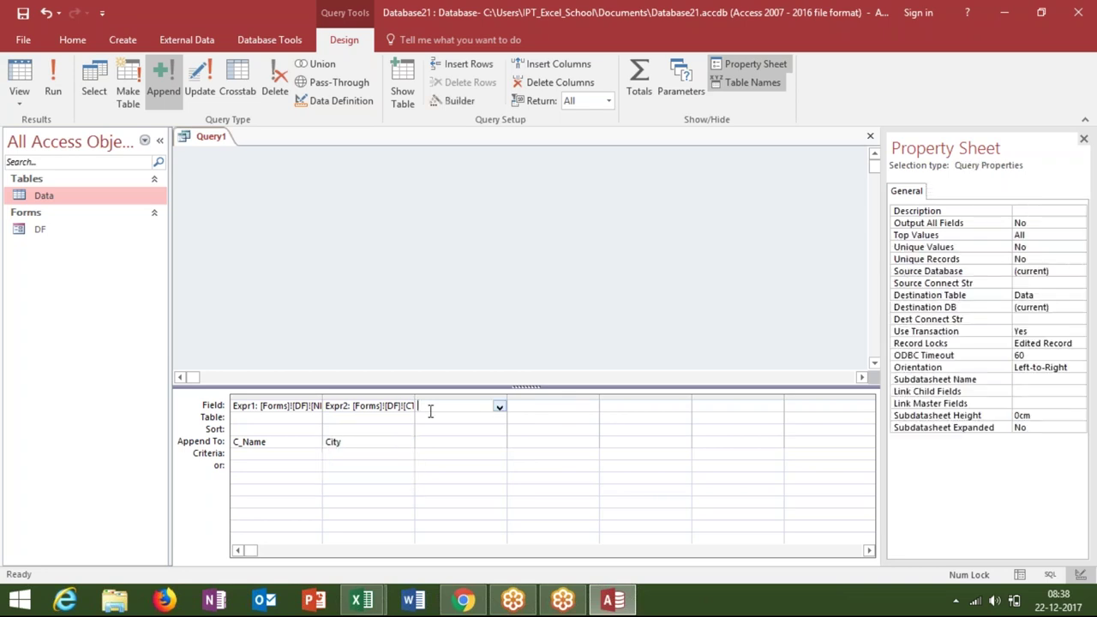
key("ctrl+v")
key("BackSpace")
key("BackSpace")
left_click(446, 442)
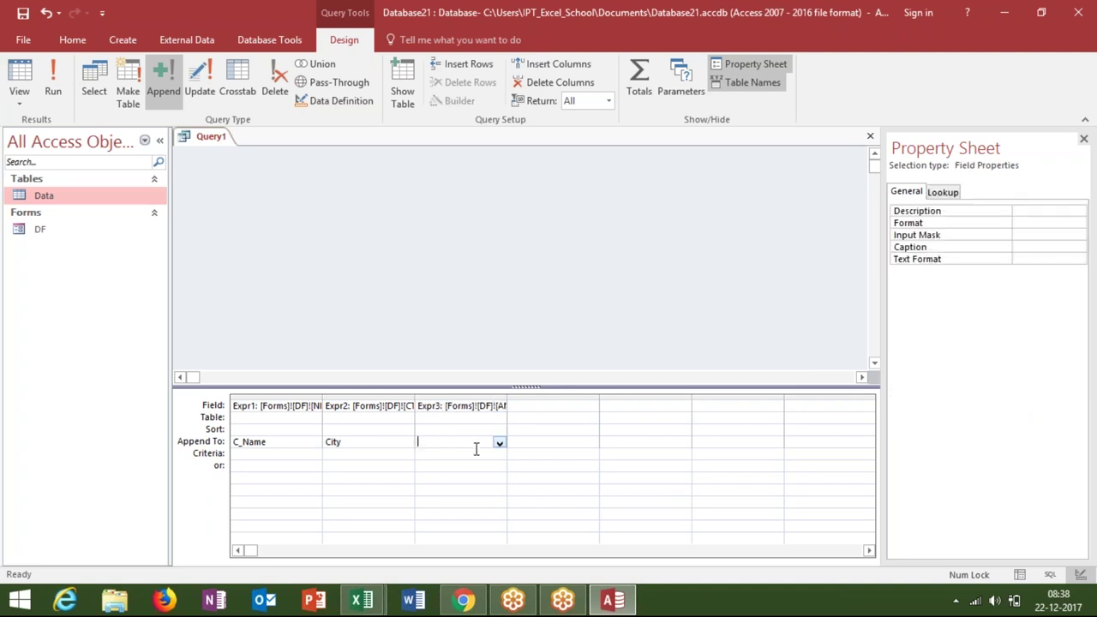
left_click(500, 444)
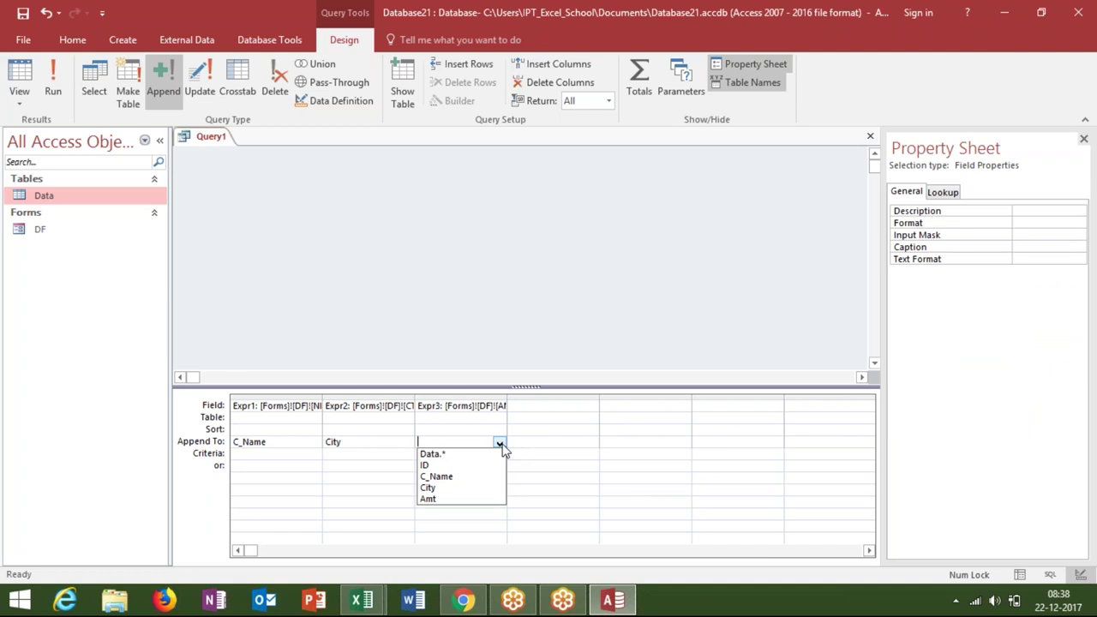
left_click(473, 501)
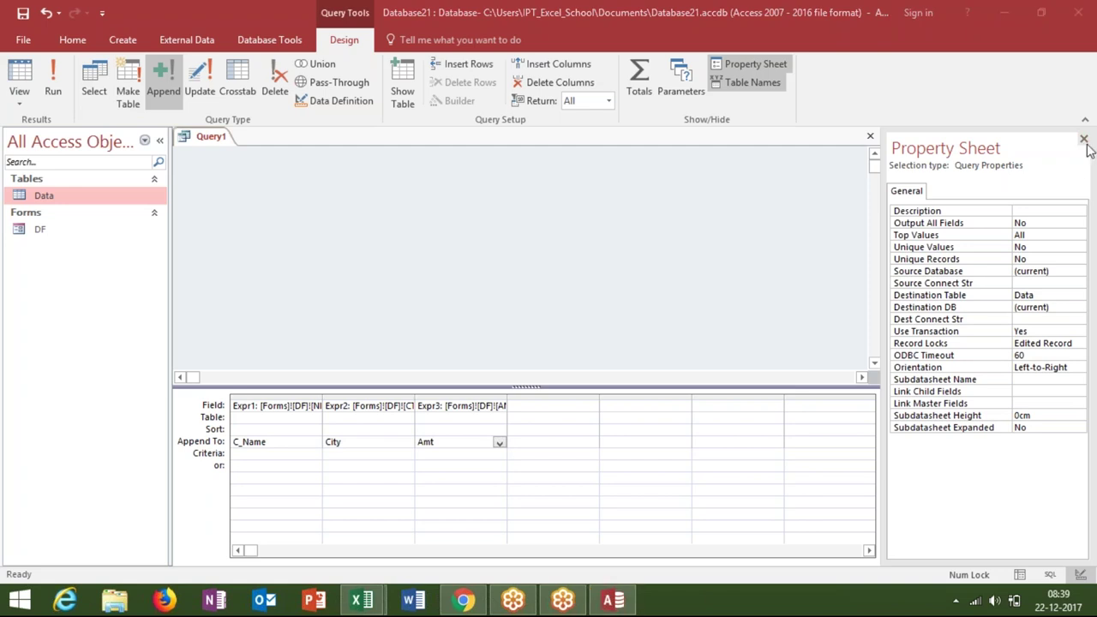
Close the property sheet and save the append query under the name Query1.
left_click(1086, 119)
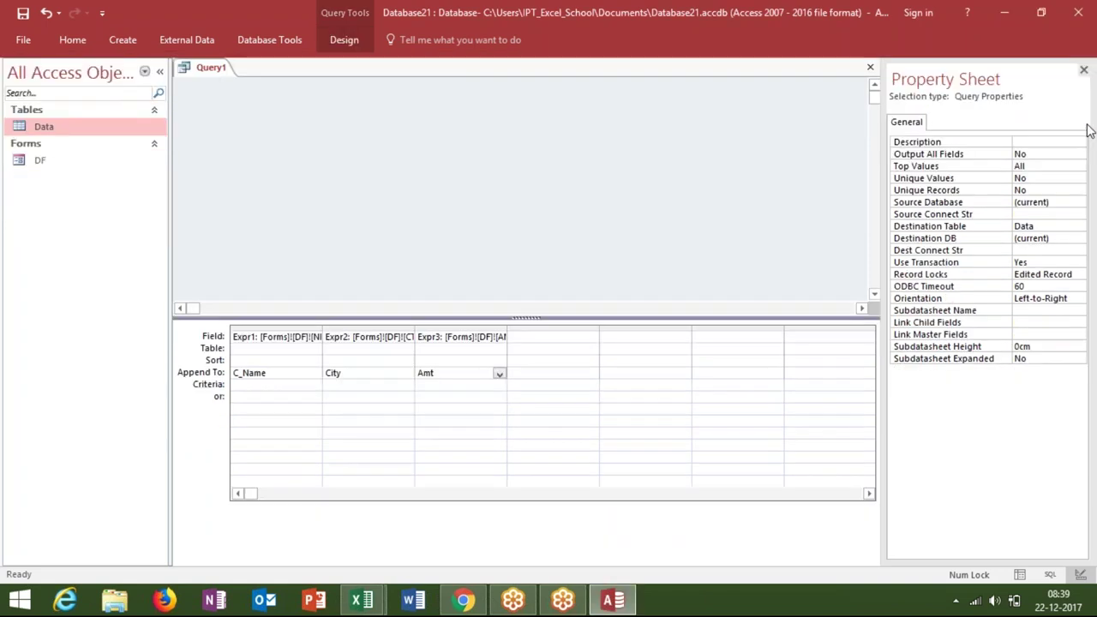
left_click(1084, 69)
left_click(1087, 67)
left_click(504, 346)
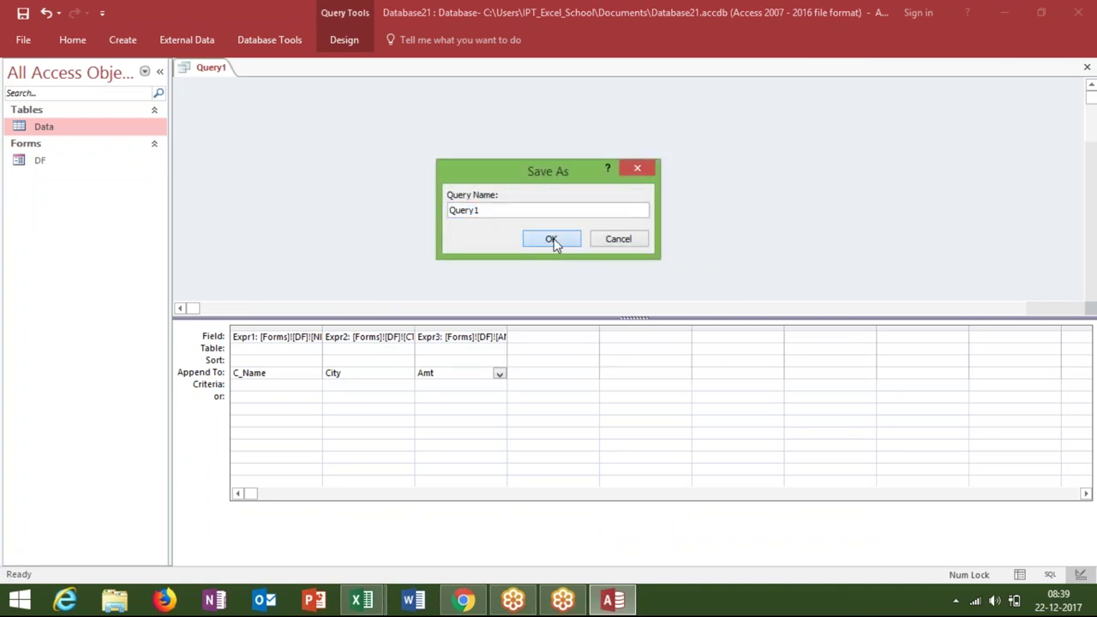
left_click(553, 244)
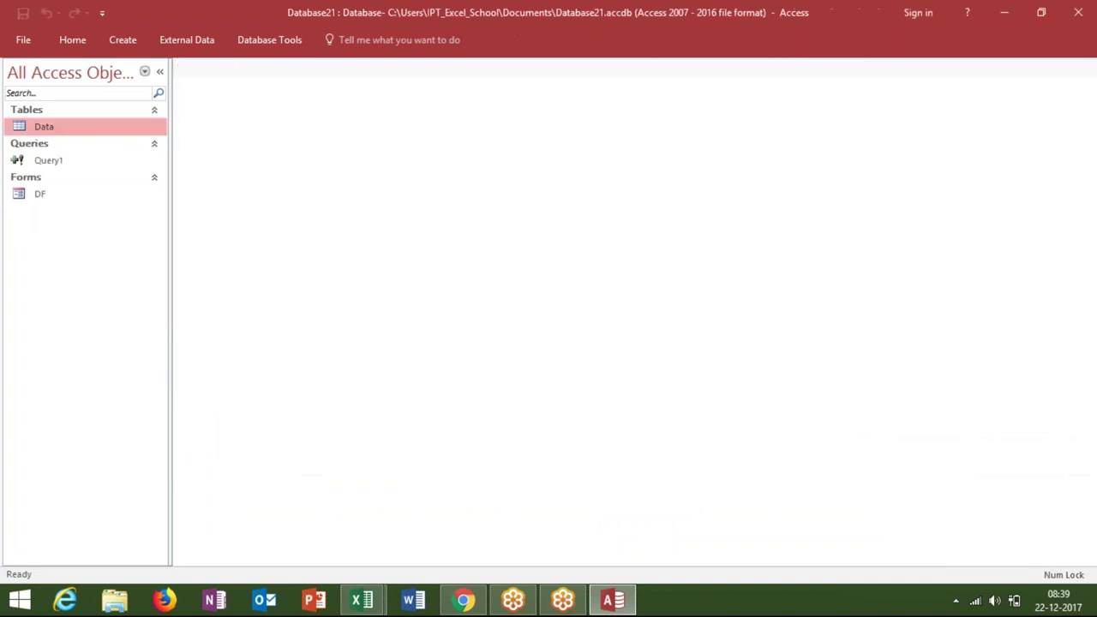
left_click(122, 200)
Open DF in Design view and draw a command button below the Amt field.
right_click(122, 200)
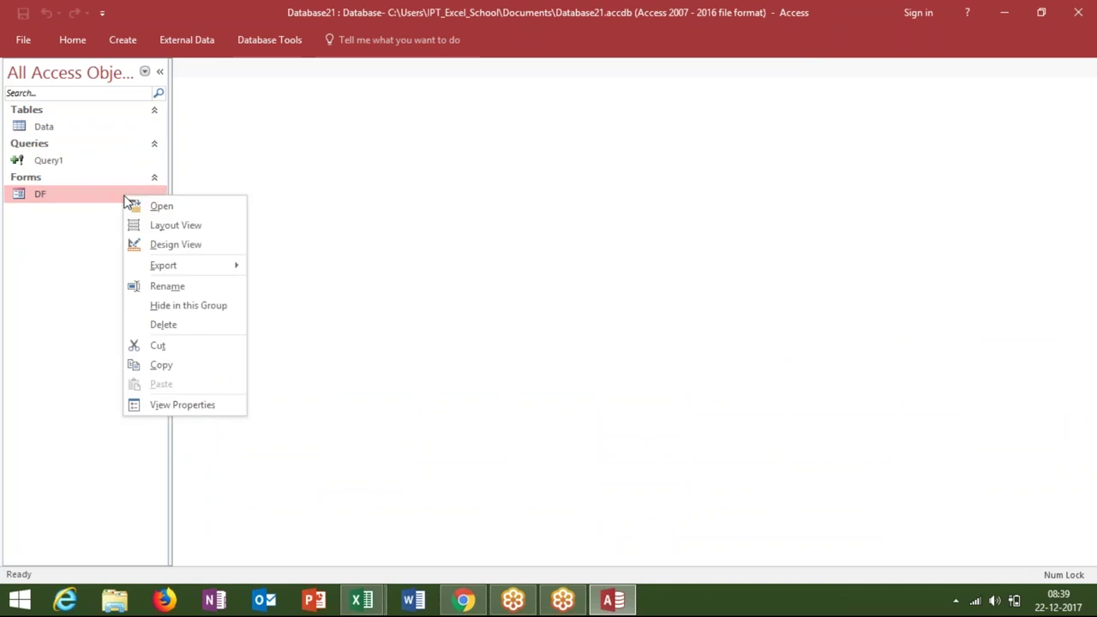
left_click(166, 245)
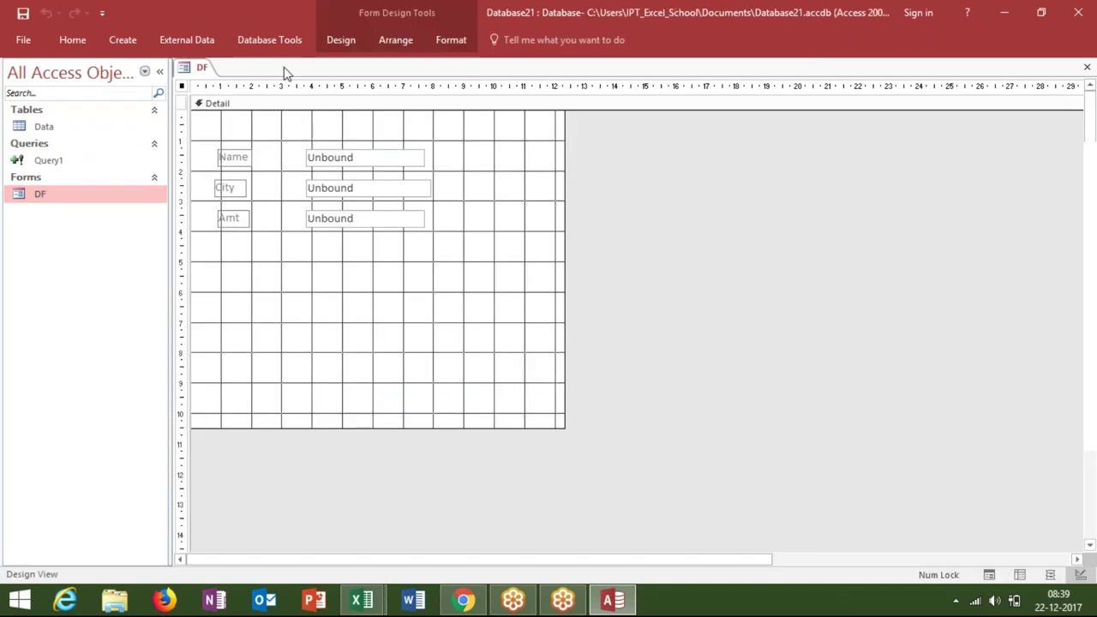
left_click(275, 34)
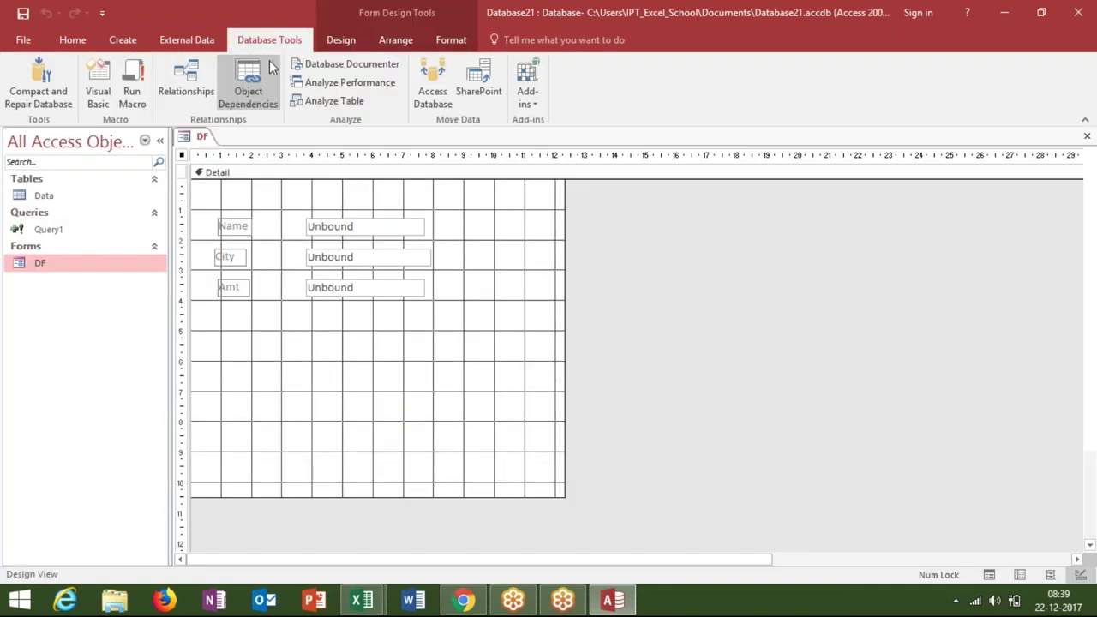
left_click(340, 39)
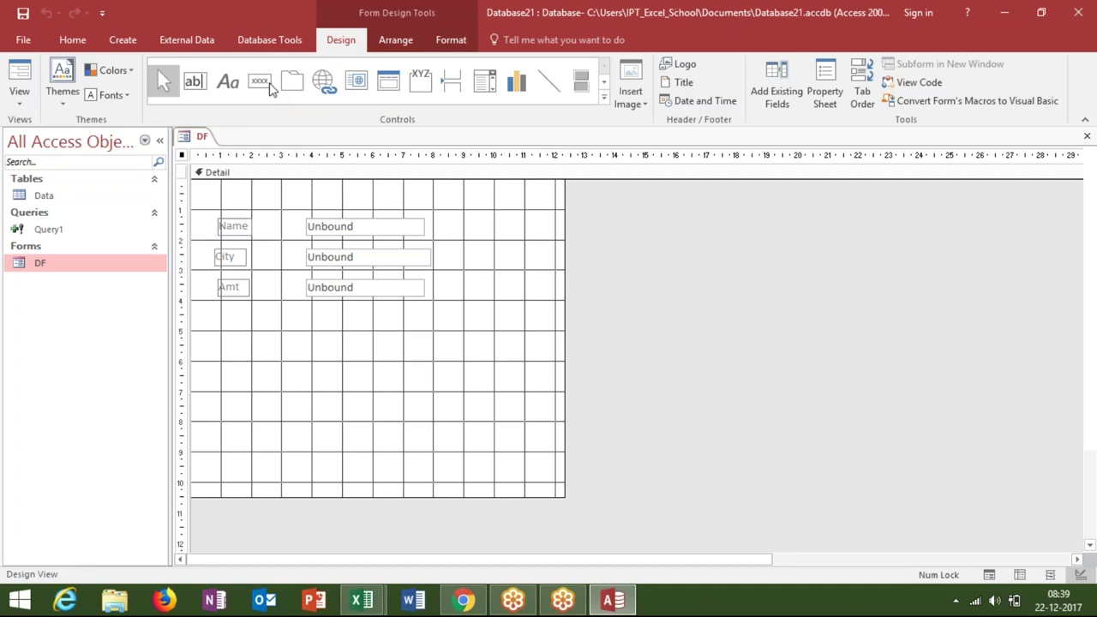
left_click(261, 82)
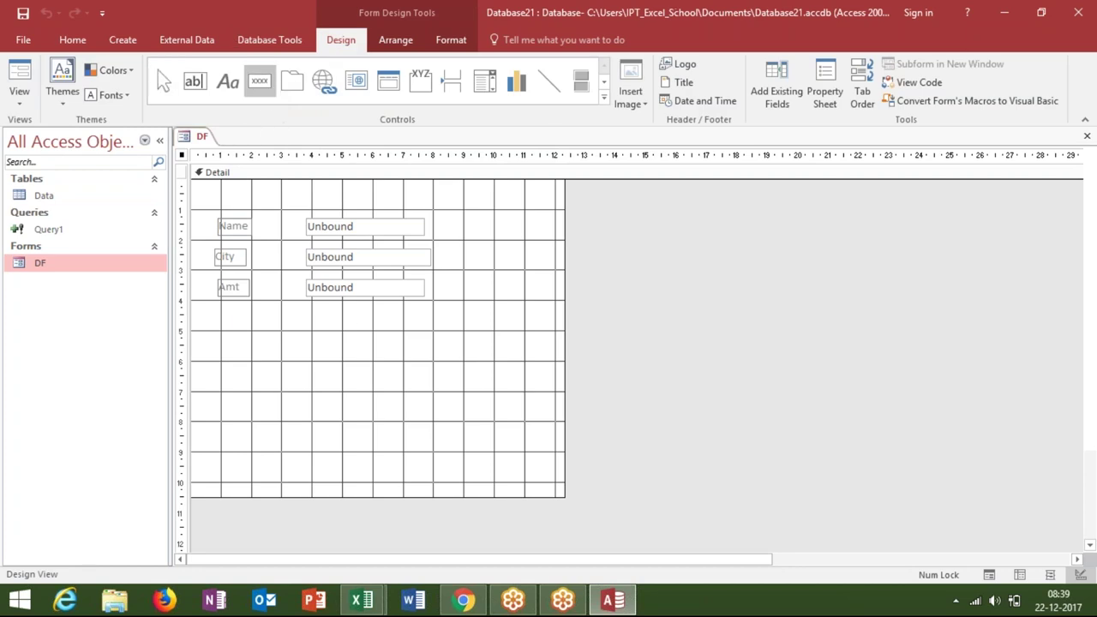
left_click_drag(350, 326, 424, 353)
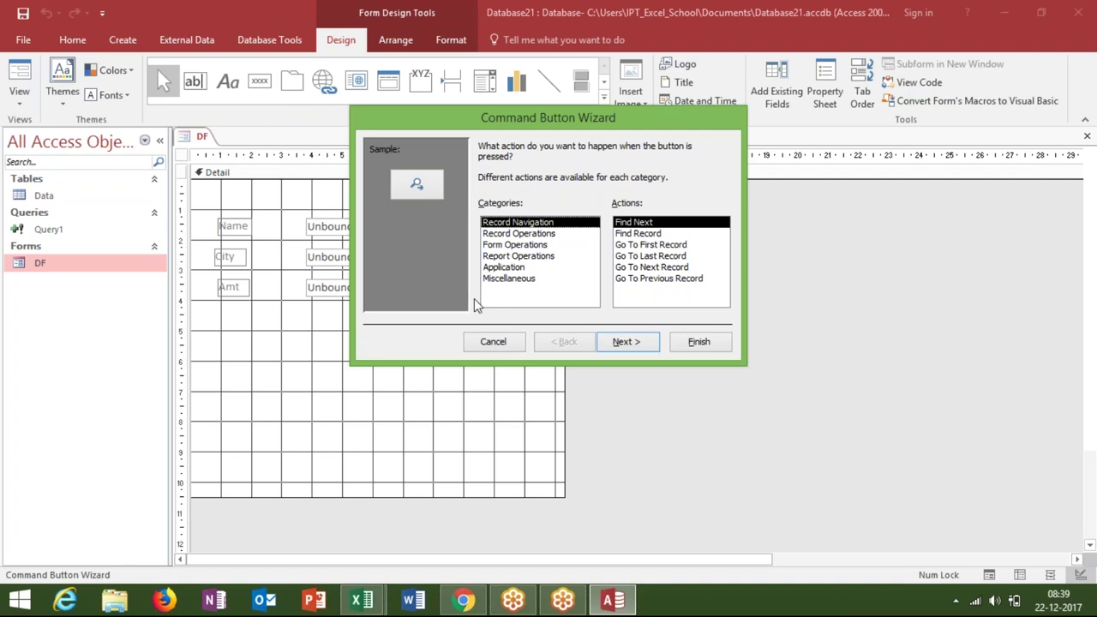
Set the button's action to Miscellaneous > Run Query running Query1.
left_click(501, 280)
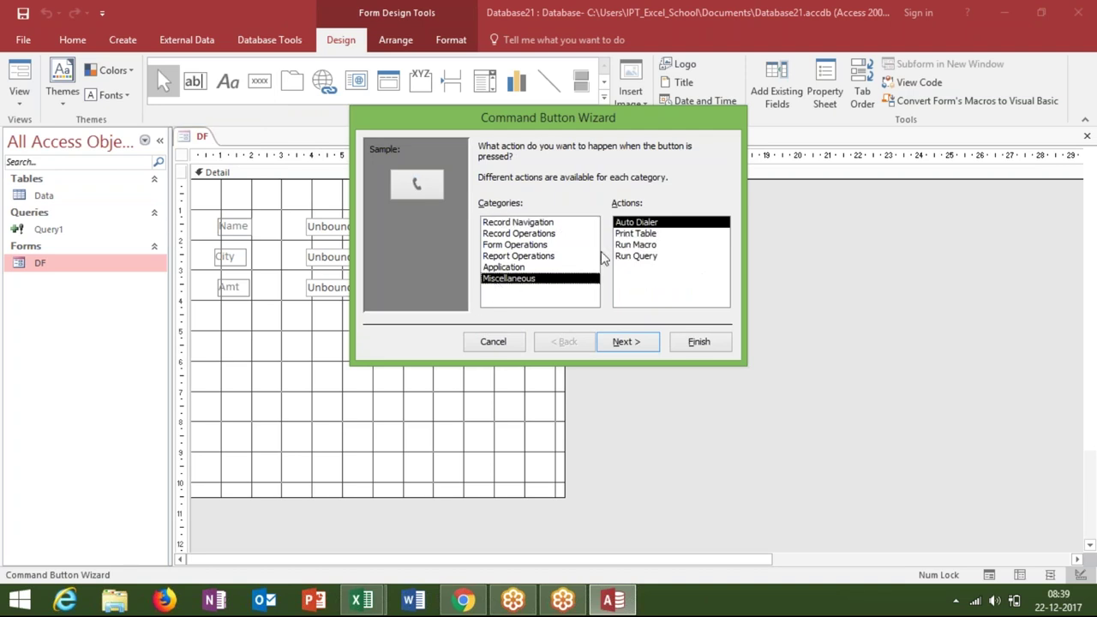
left_click(624, 255)
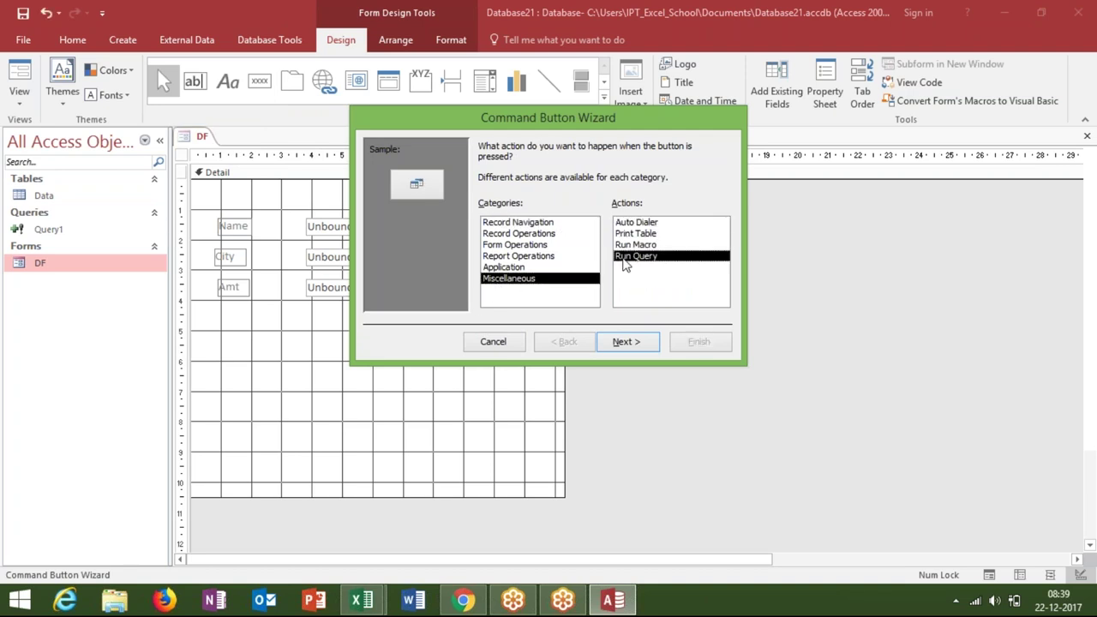
left_click(624, 351)
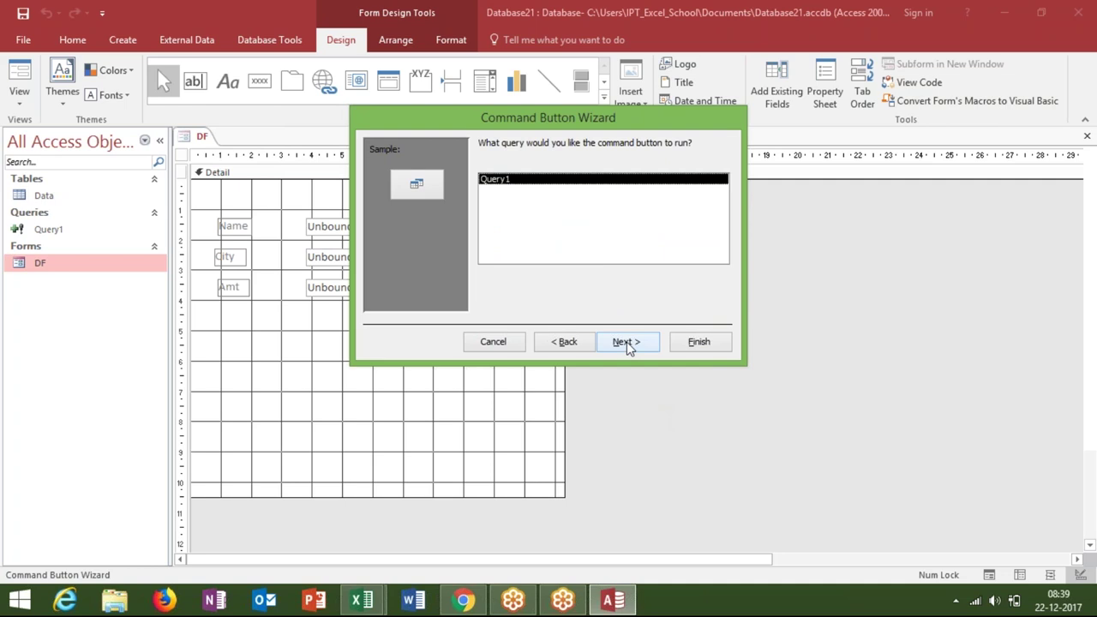
left_click(627, 343)
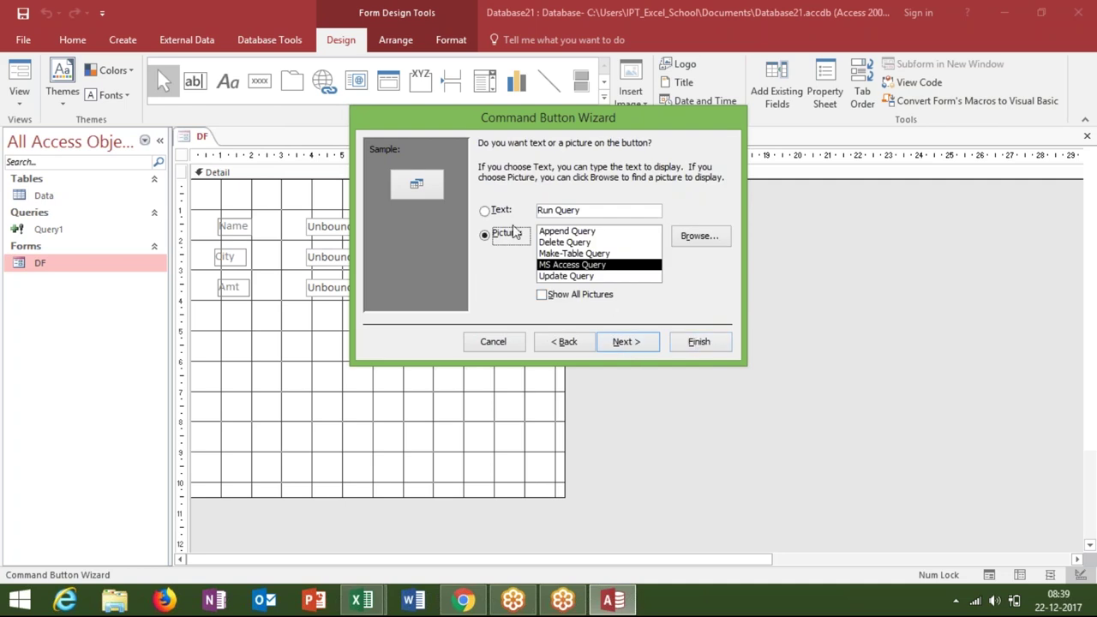
Give the button the text caption 'Save' and finish the wizard.
left_click(486, 212)
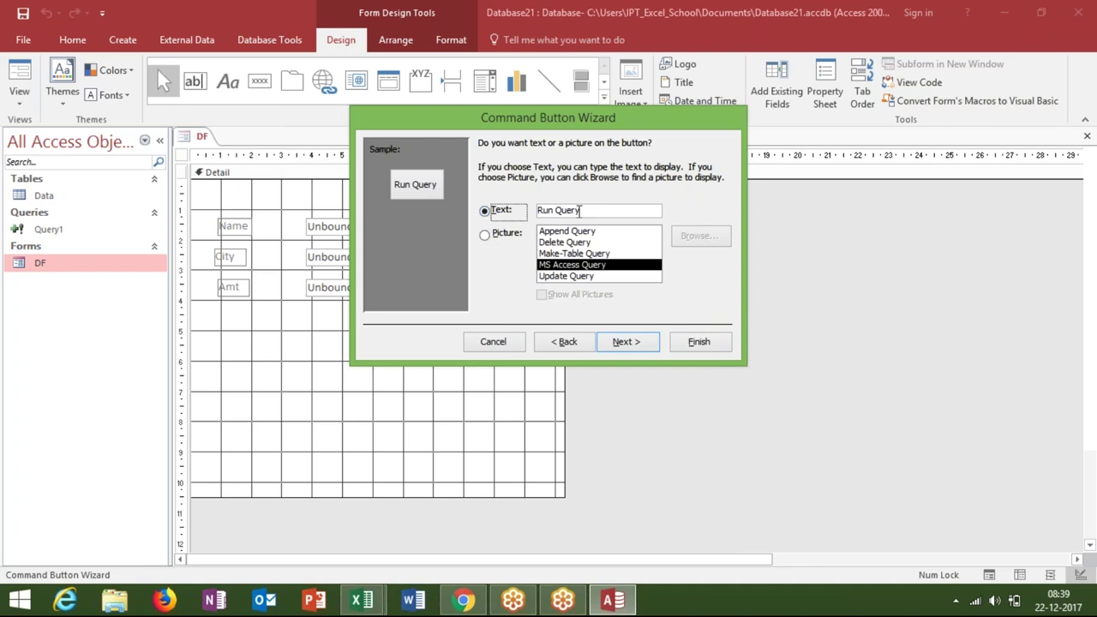
left_click_drag(590, 211, 534, 211)
key("BackSpace")
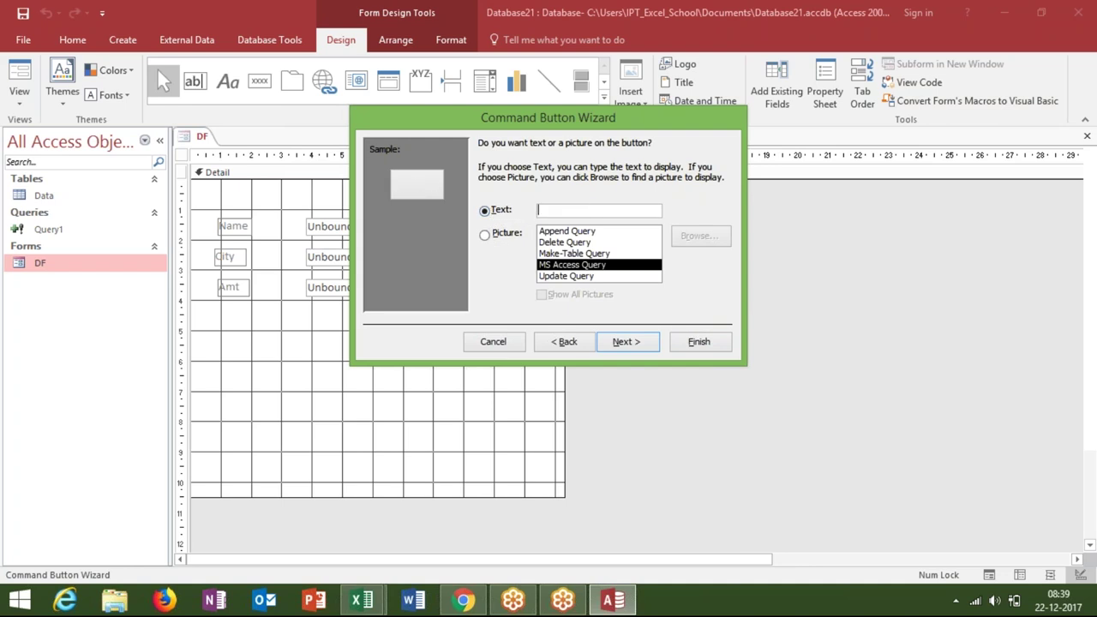
type("U")
key("BackSpace")
type("INSE")
key("BackSpace")
key("BackSpace")
key("BackSpace")
key("BackSpace")
type("Save")
left_click(711, 343)
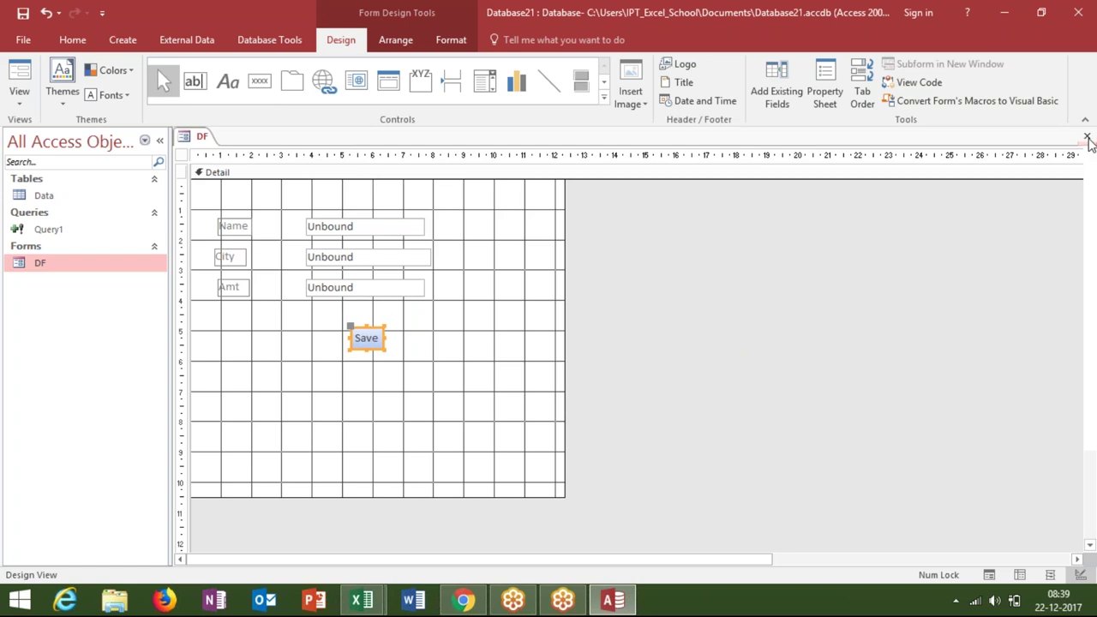
left_click(1087, 135)
Save the DF form, then enter a name, City Delhi and Amt 6525 in it.
left_click(487, 344)
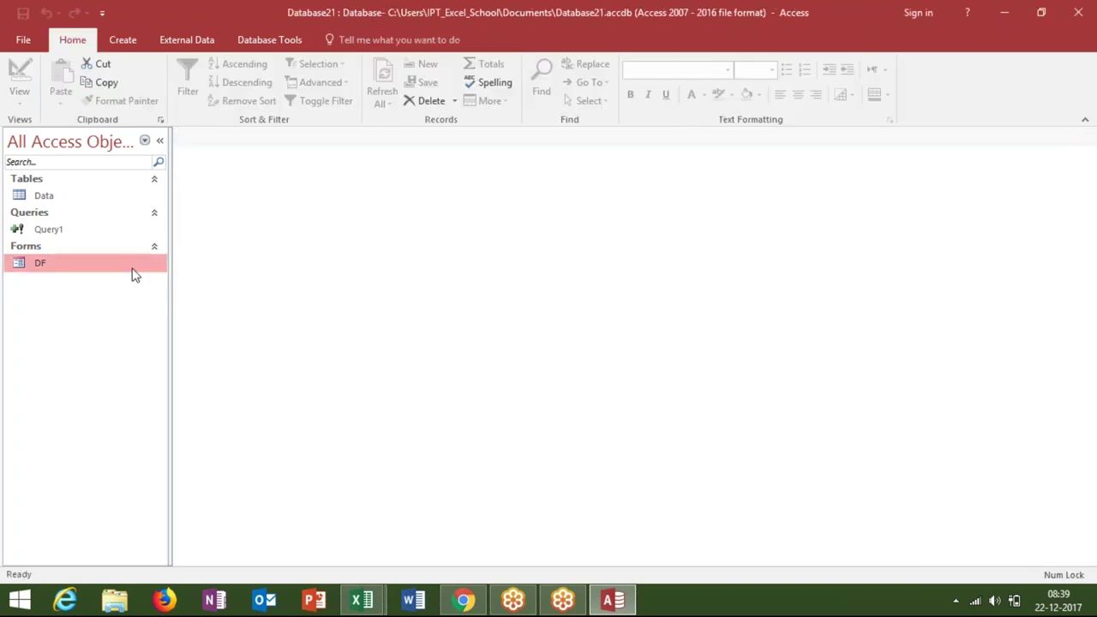
double_click(133, 275)
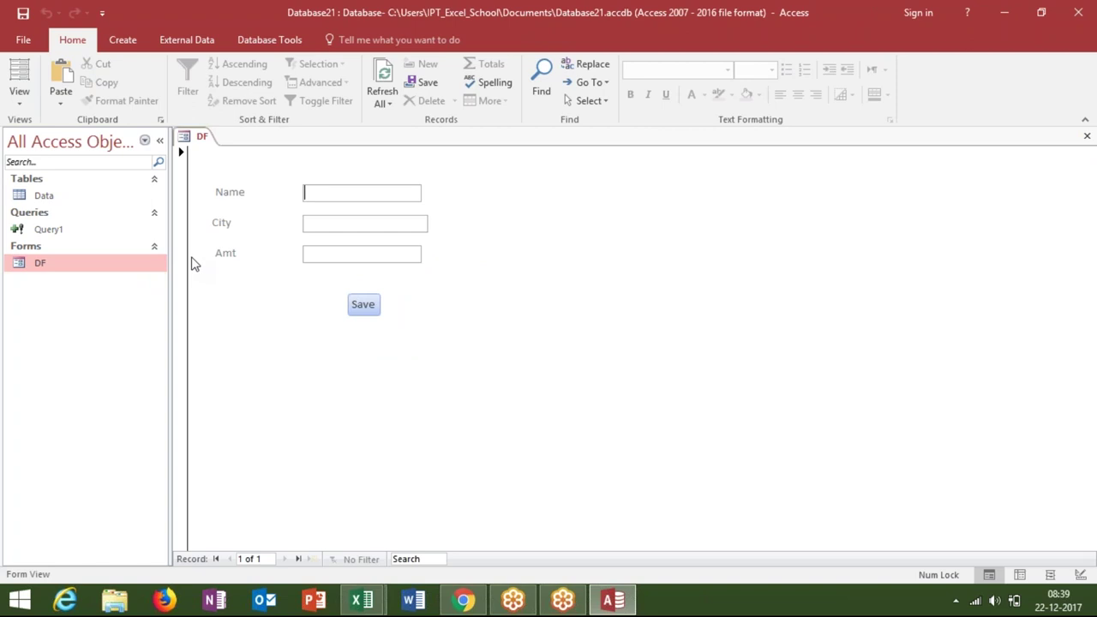
type("Puja")
left_click(314, 225)
type("Delhi")
left_click(313, 250)
type("6525")
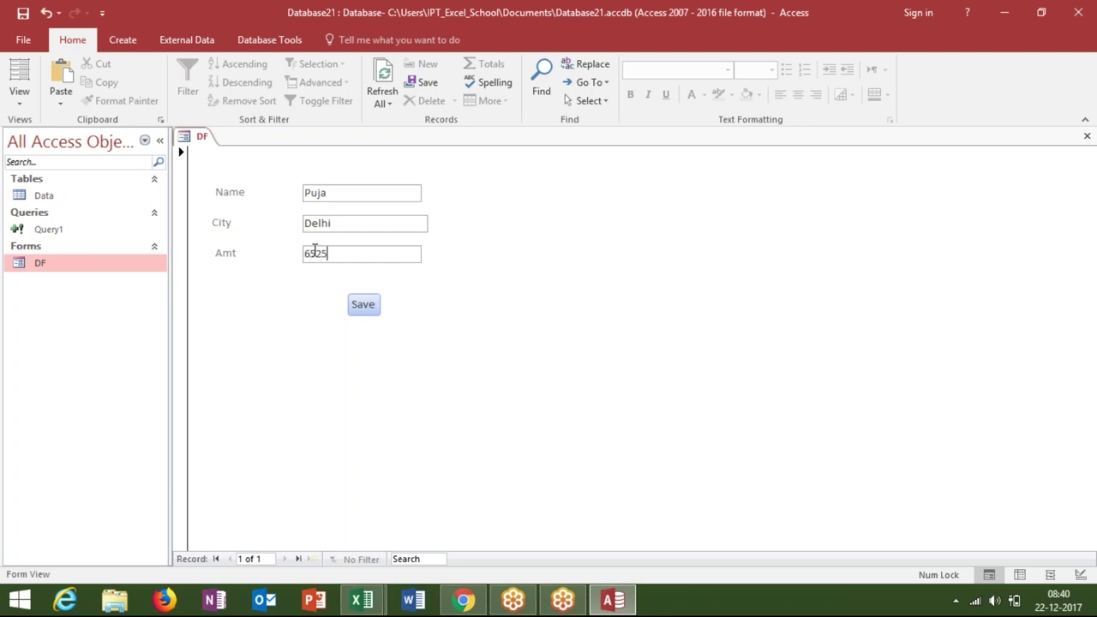
Append the entry to Data with the Save button, confirming both append prompts.
left_click(362, 306)
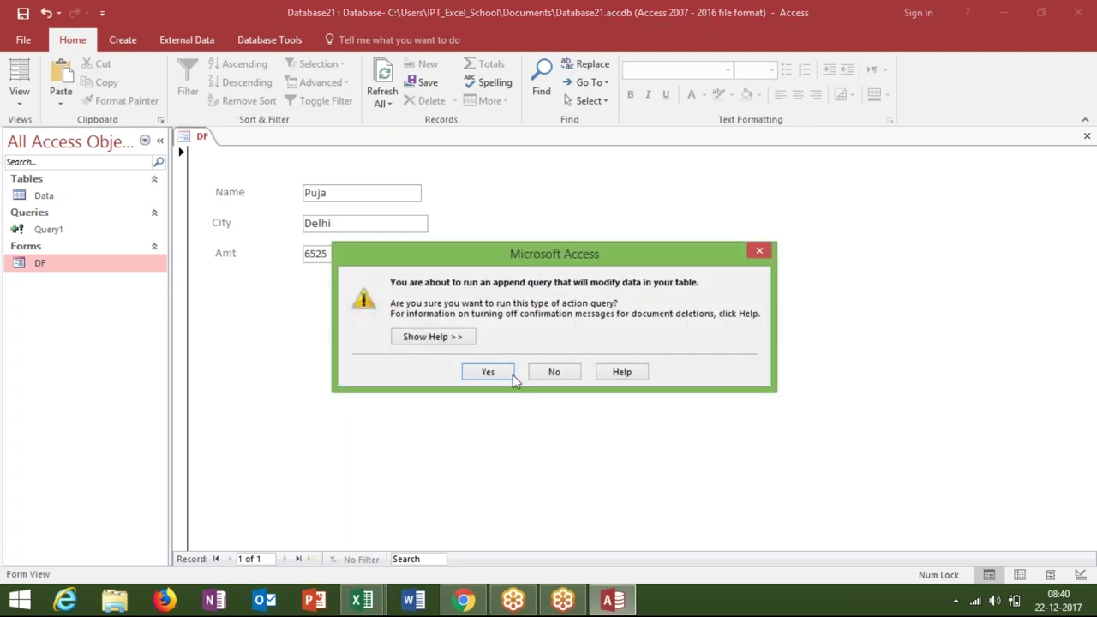
left_click(497, 378)
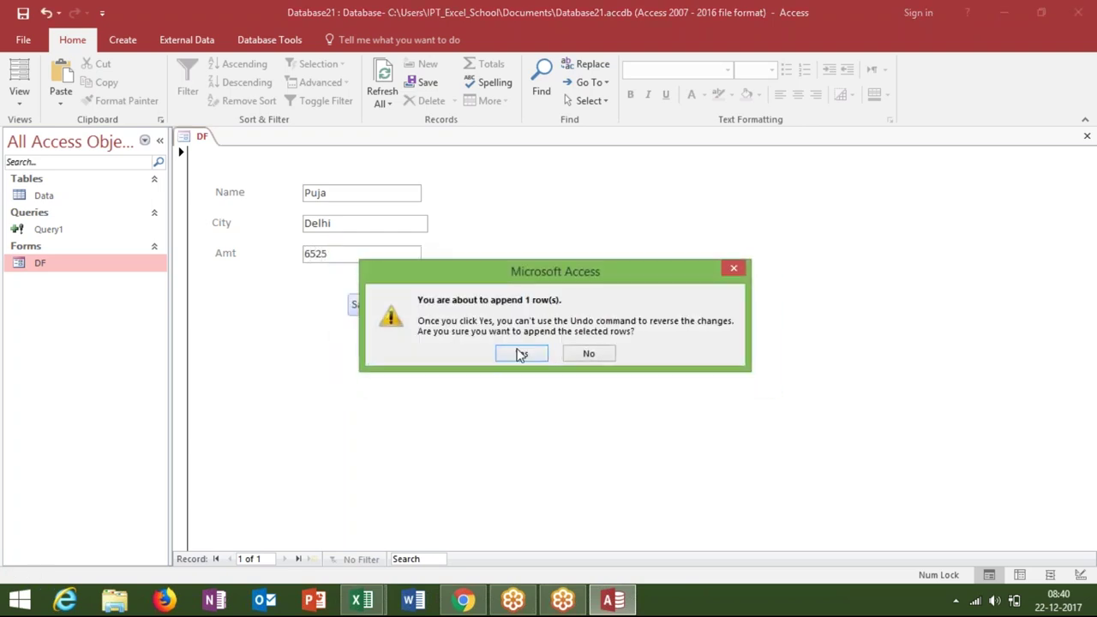
left_click(521, 354)
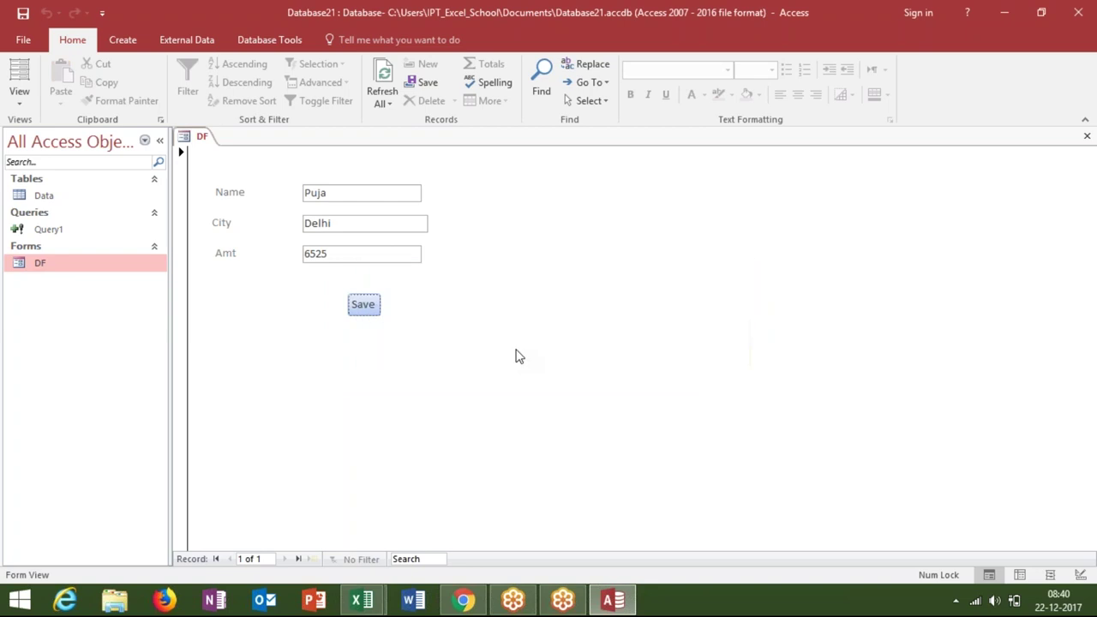
double_click(55, 202)
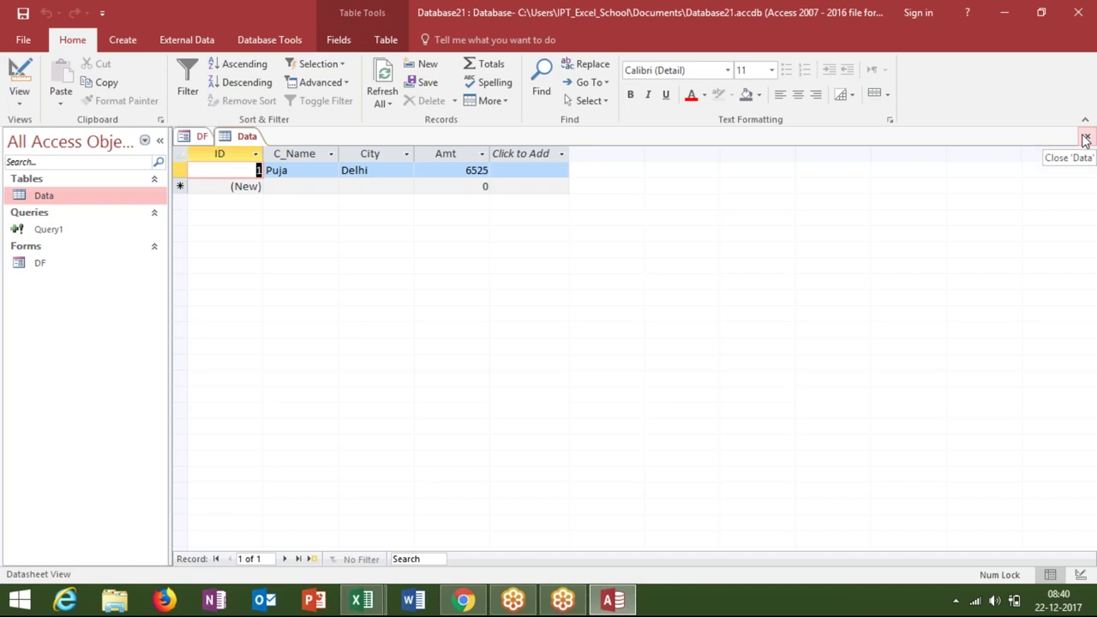
Close the Data table and the DF form after checking the new Delhi 6525 row.
left_click(1085, 140)
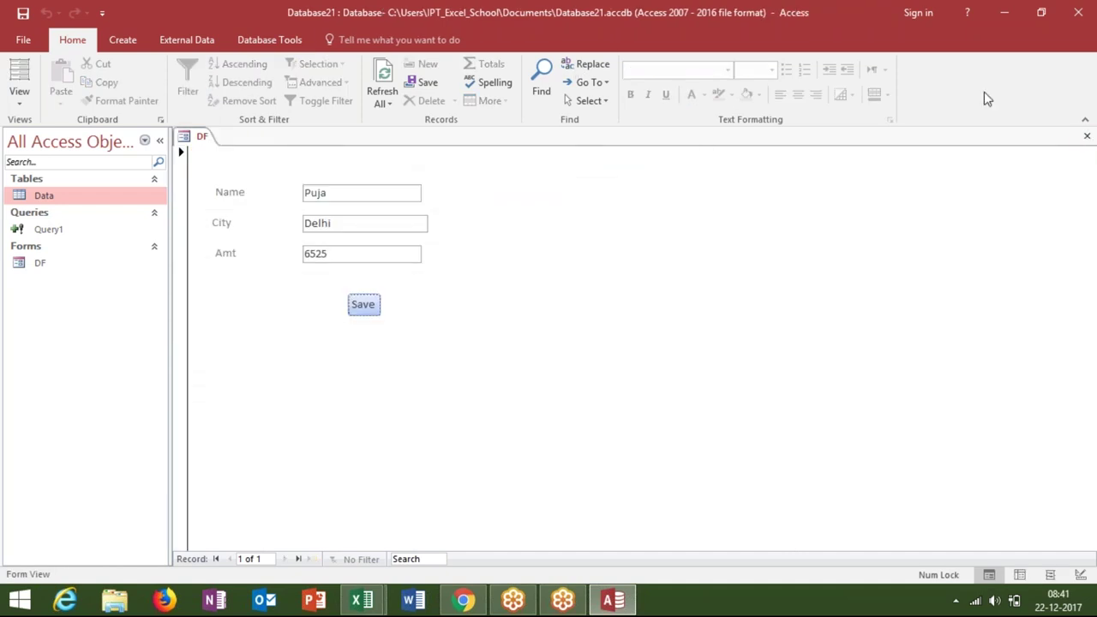
left_click(1087, 137)
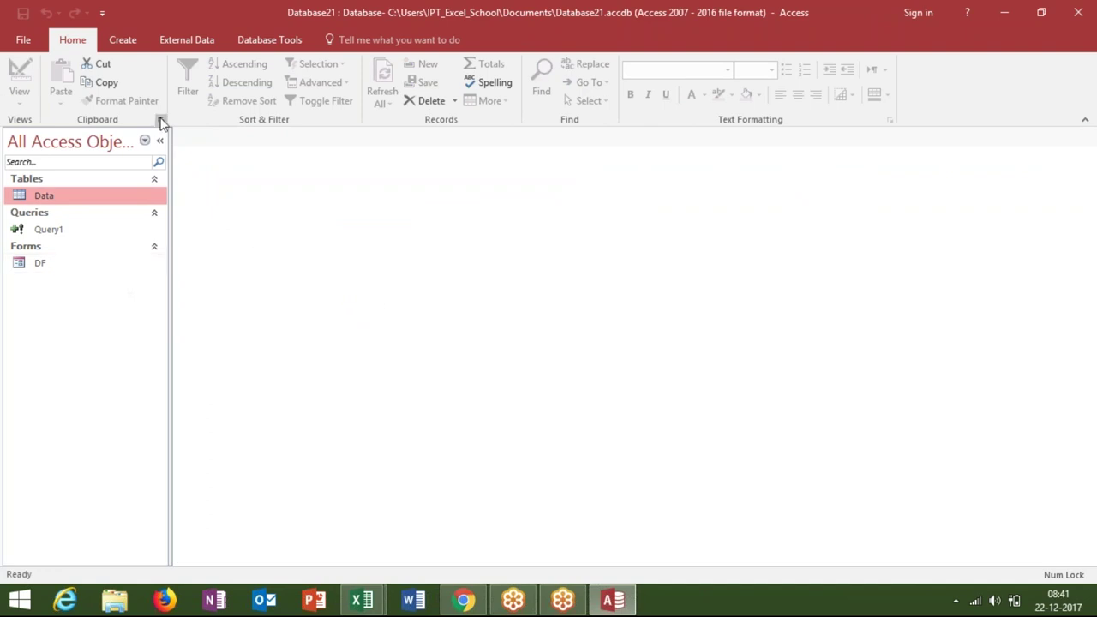
Start a new empty Query2 in Design view with no tables added.
left_click(130, 49)
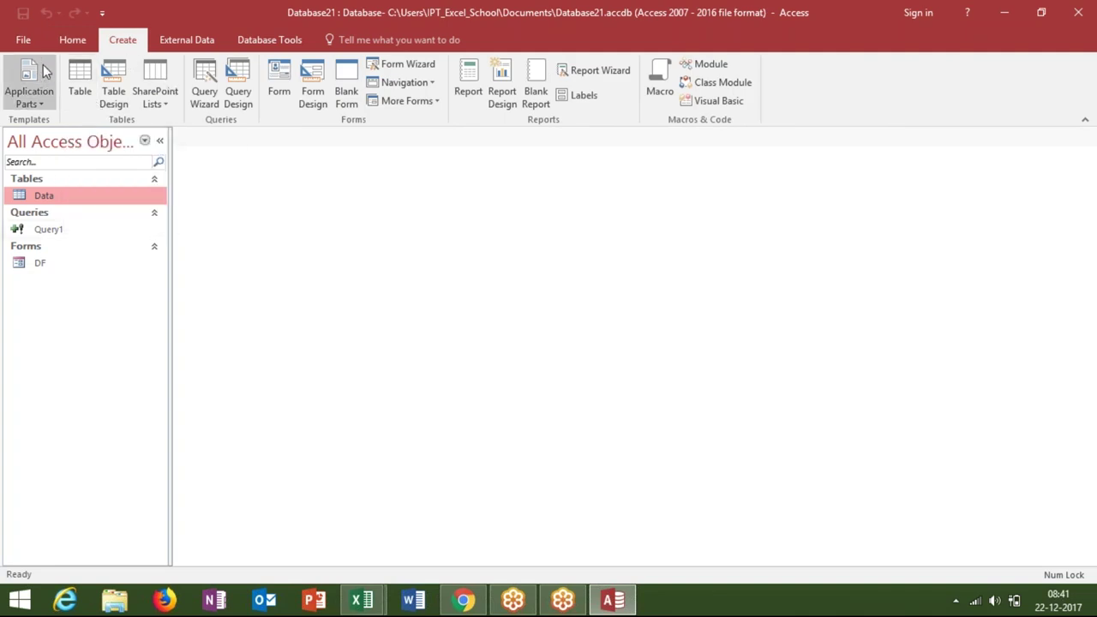
left_click(240, 94)
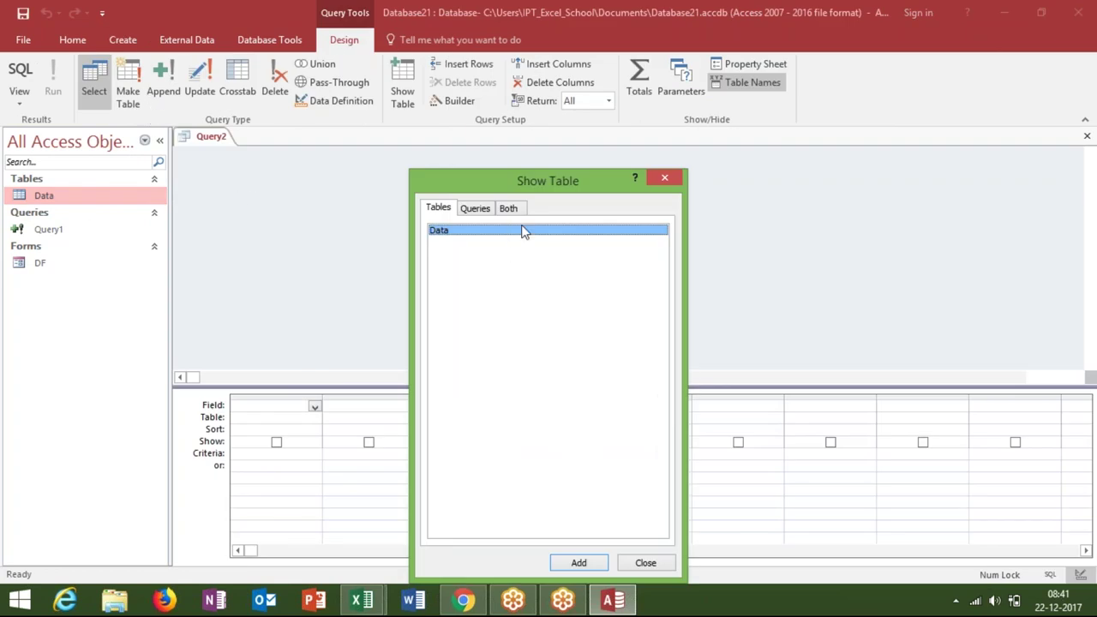
left_click(668, 179)
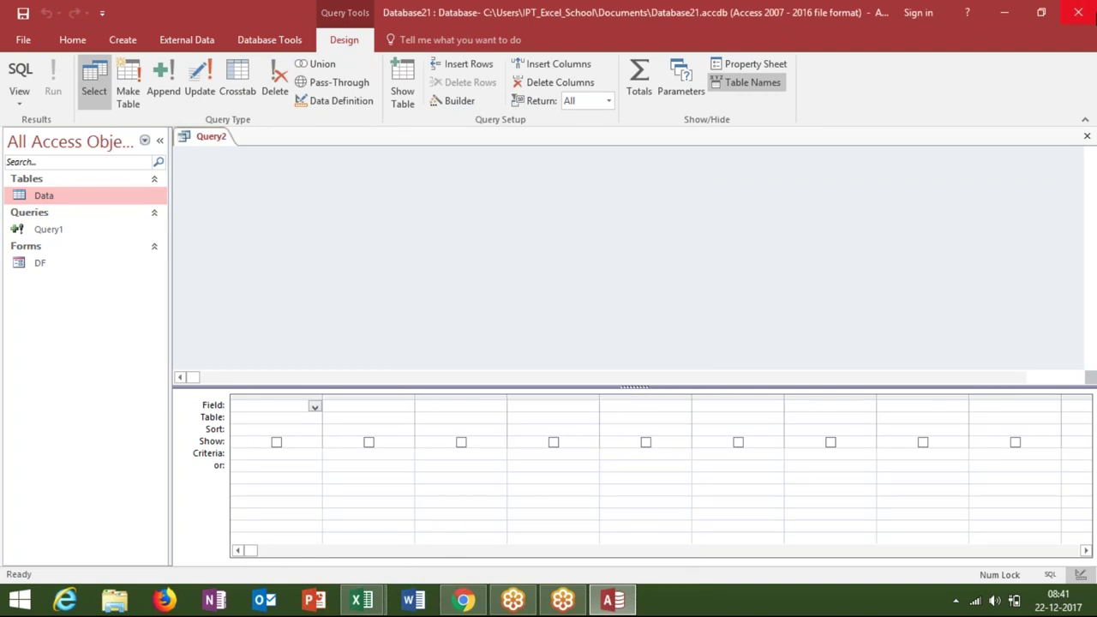
left_click(27, 41)
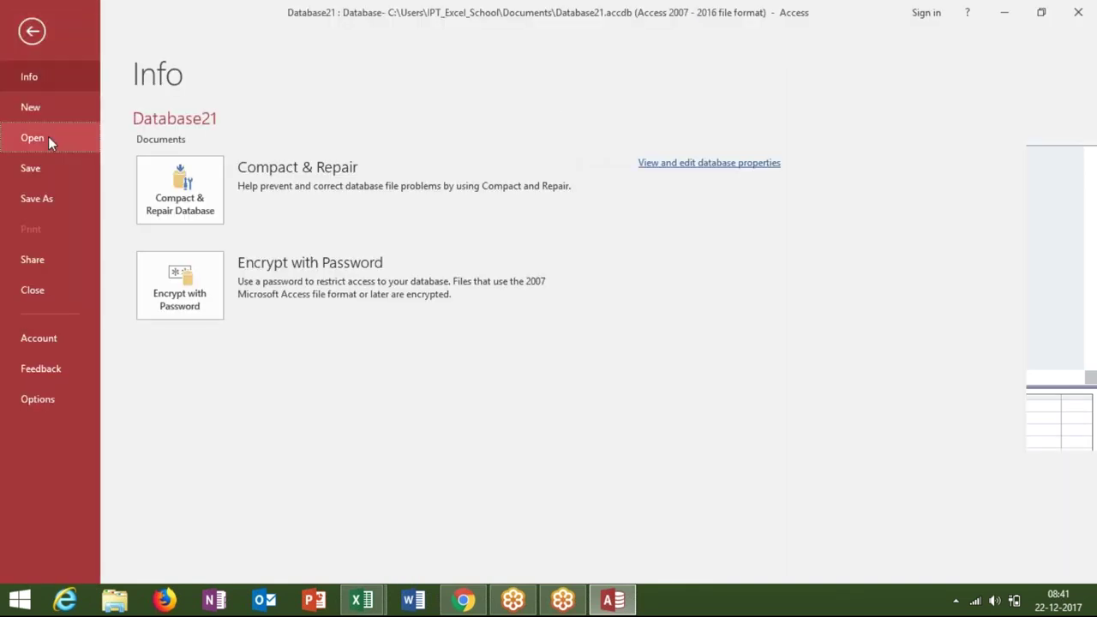
Reopen Database16 from the recent databases list.
left_click(48, 138)
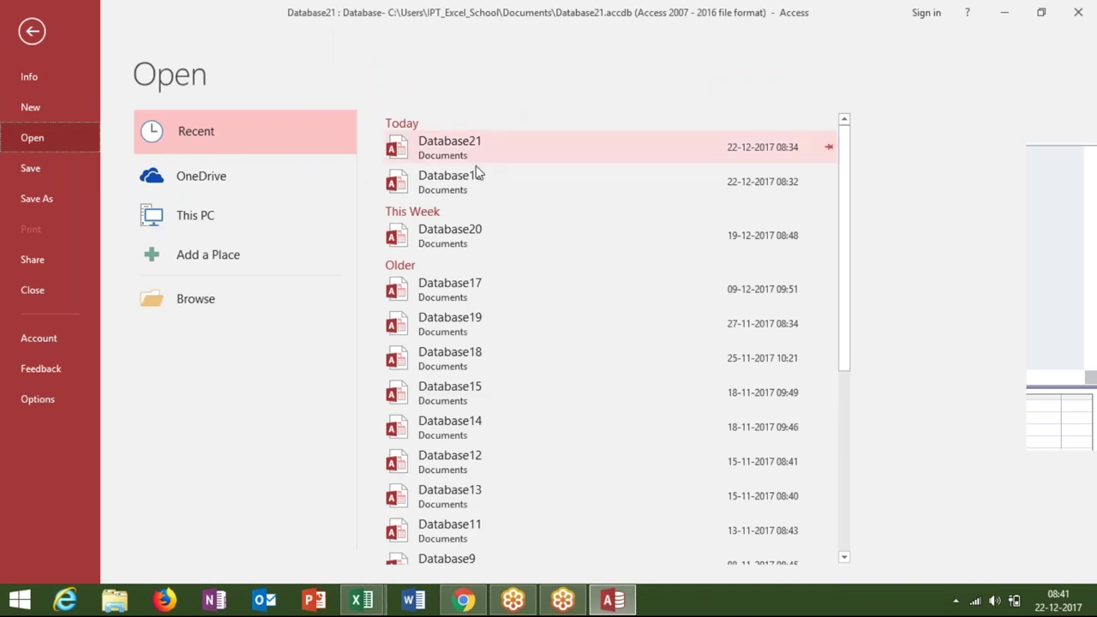
left_click(469, 189)
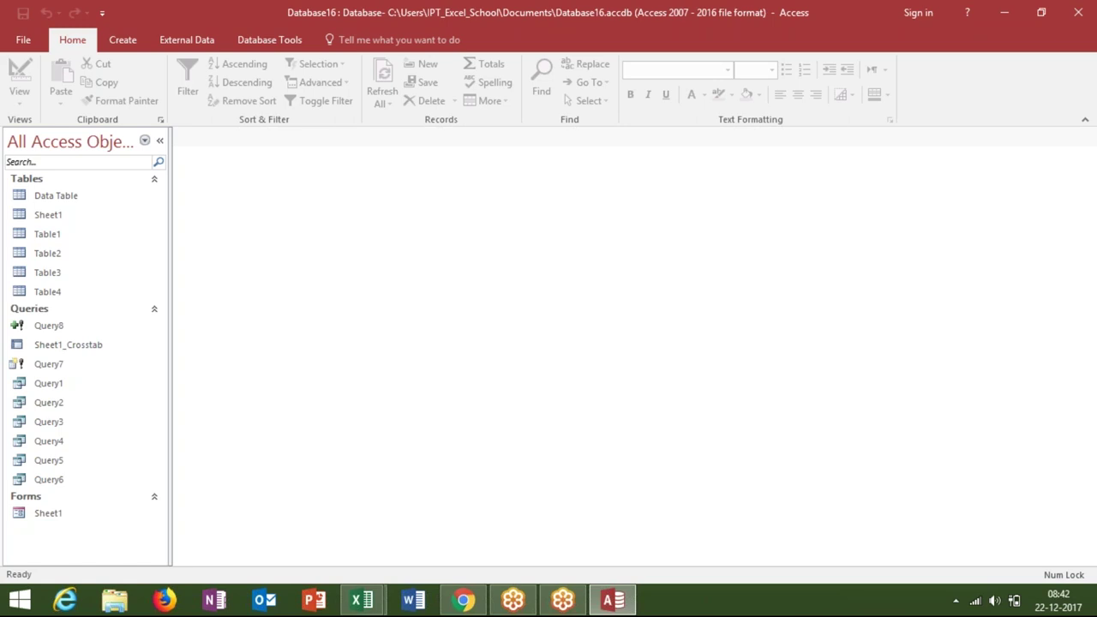
left_click(134, 48)
Start a new query design containing Sheet1, then open the Sheet1 table's 105 records.
left_click(238, 86)
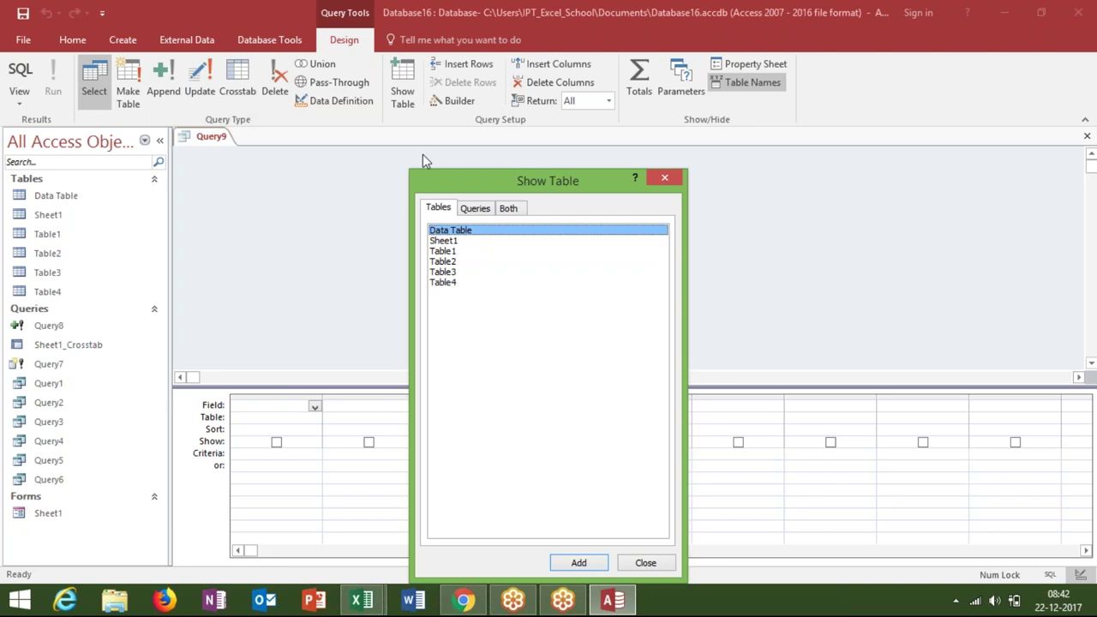
double_click(465, 242)
left_click(664, 179)
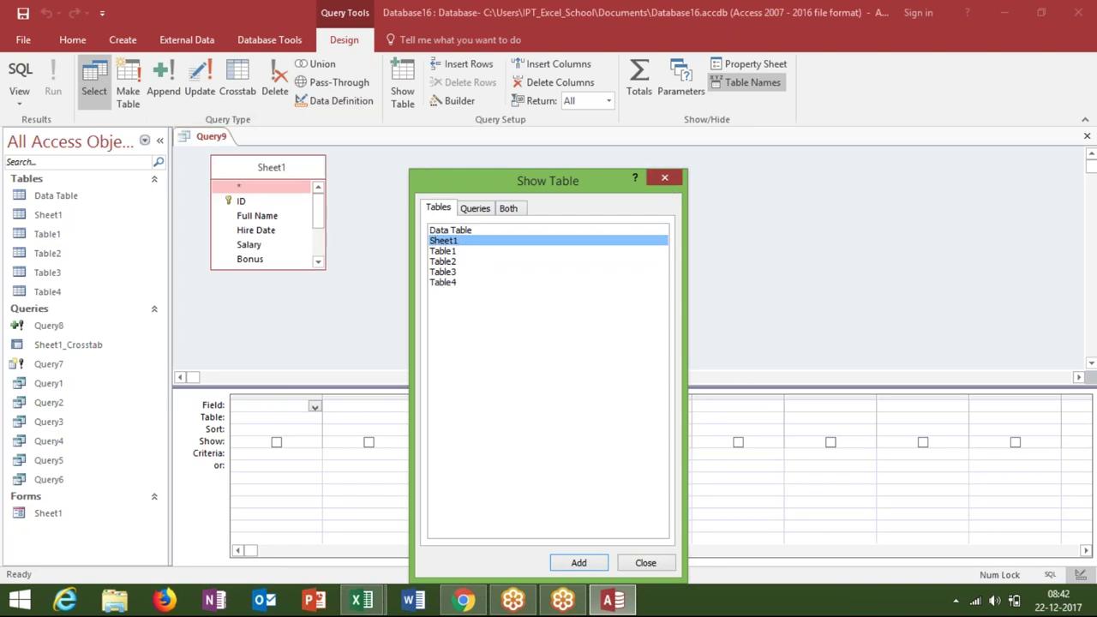
double_click(48, 215)
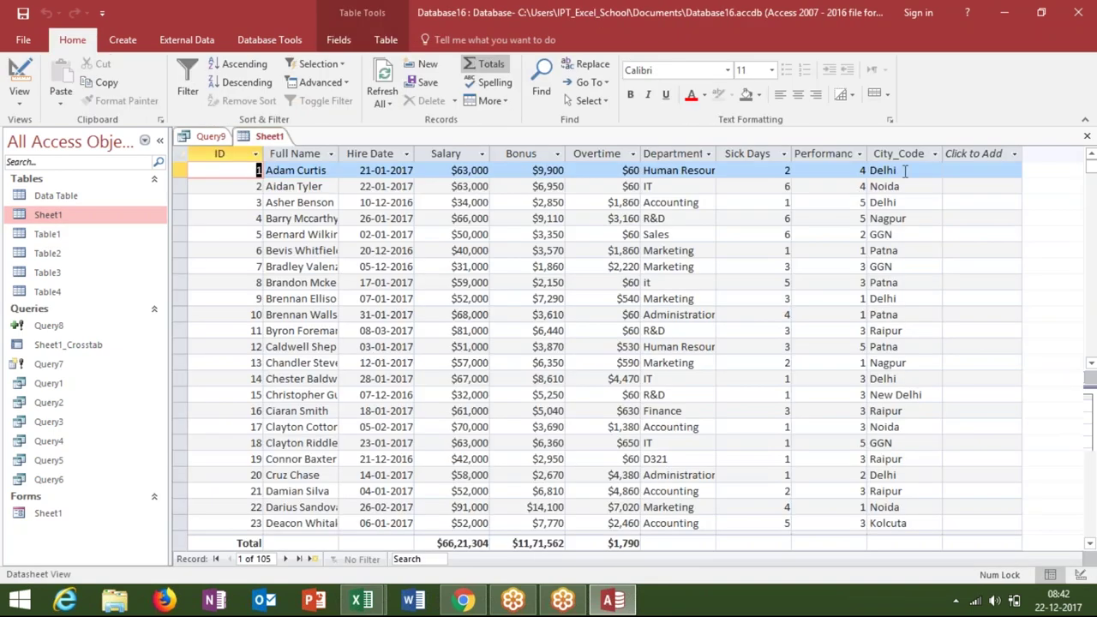
Inspect the Delhi entries in Sheet1's City_Code column, then close the Sheet1 table.
left_click(898, 153)
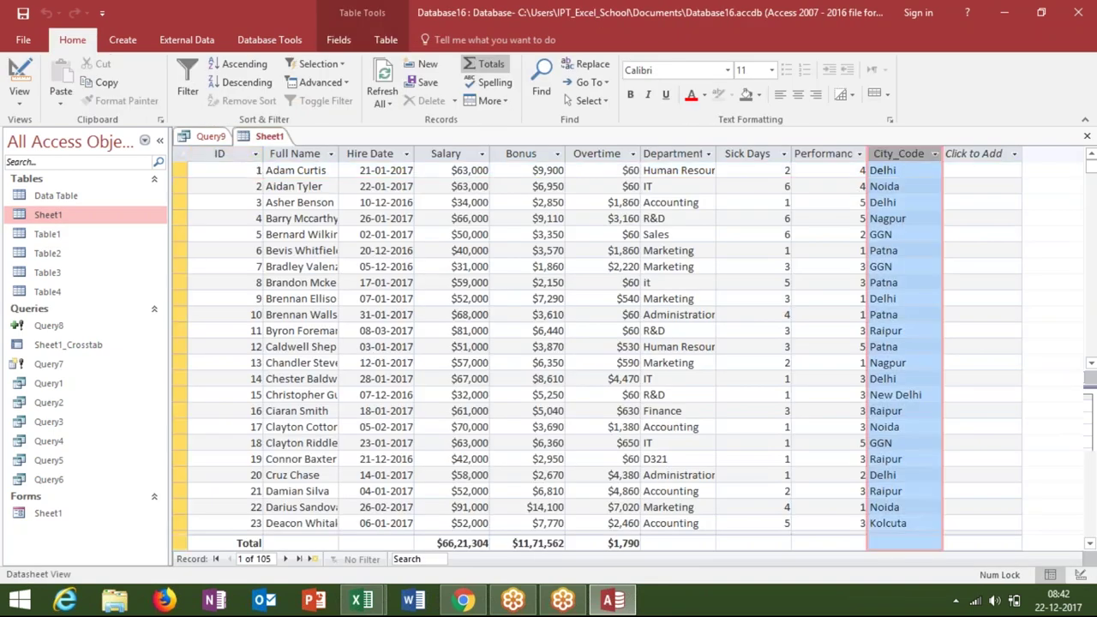
double_click(889, 171)
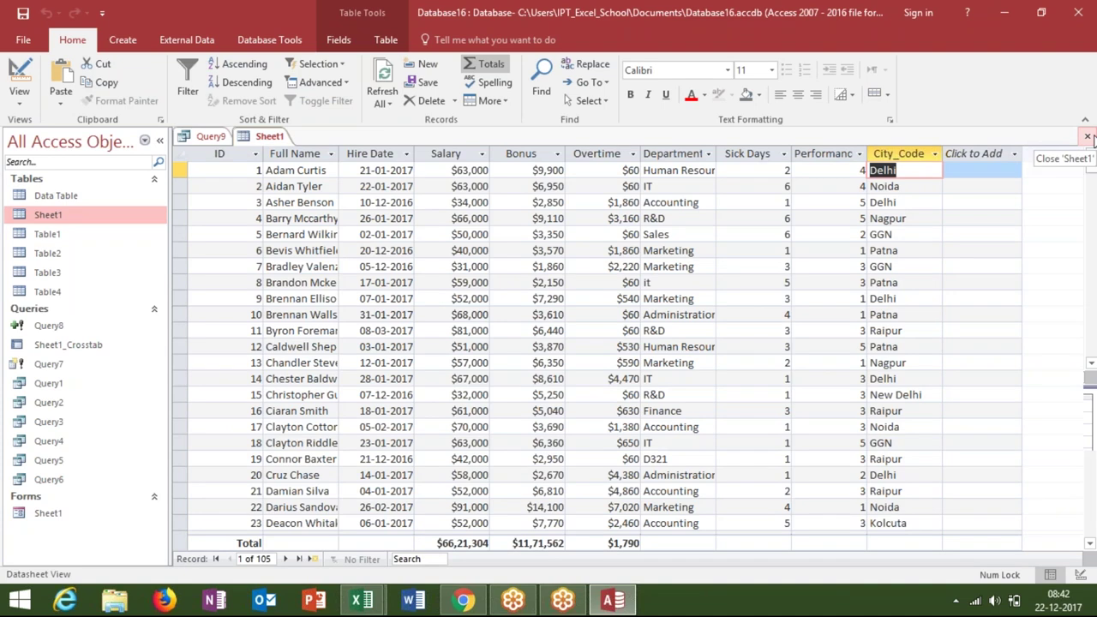
left_click(1087, 137)
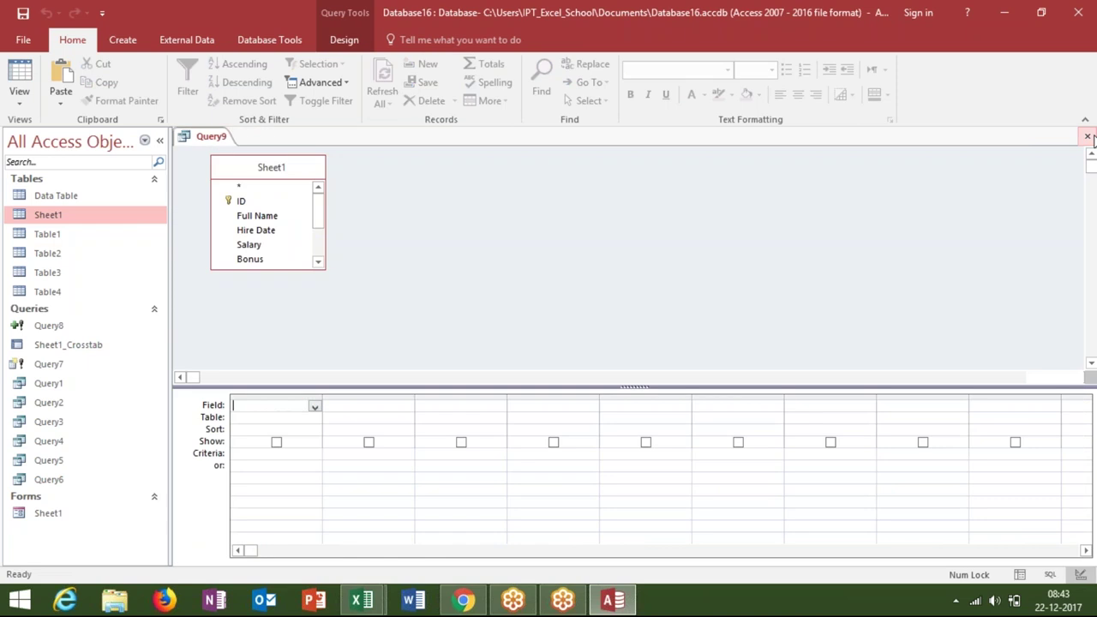
left_click(135, 48)
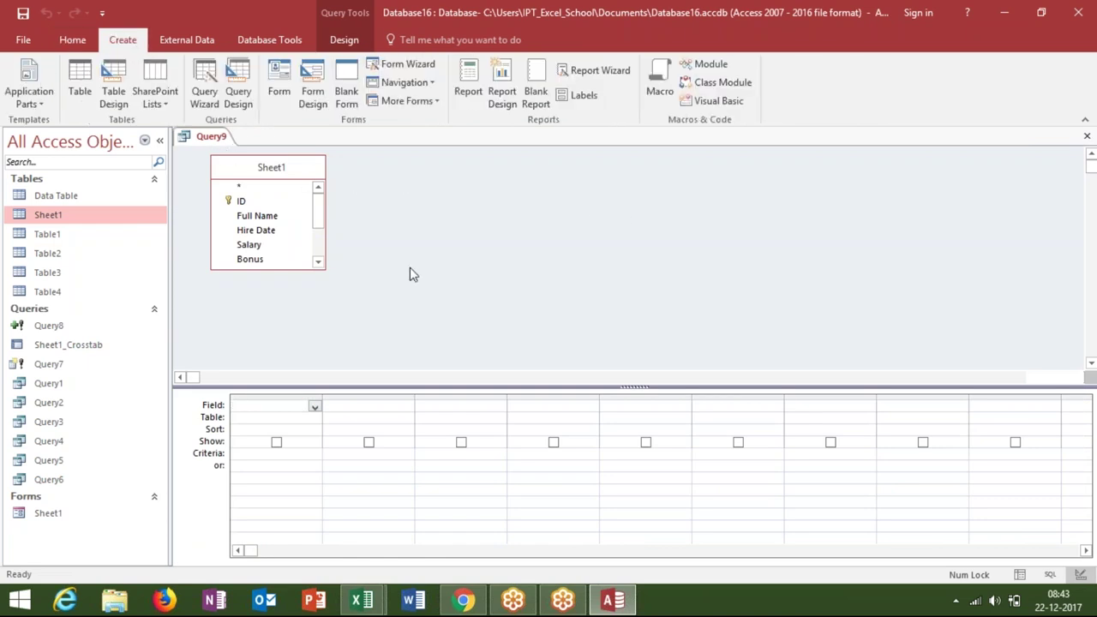
Turn Query9 into an update query on Sheet1's City_Code field.
left_click(352, 42)
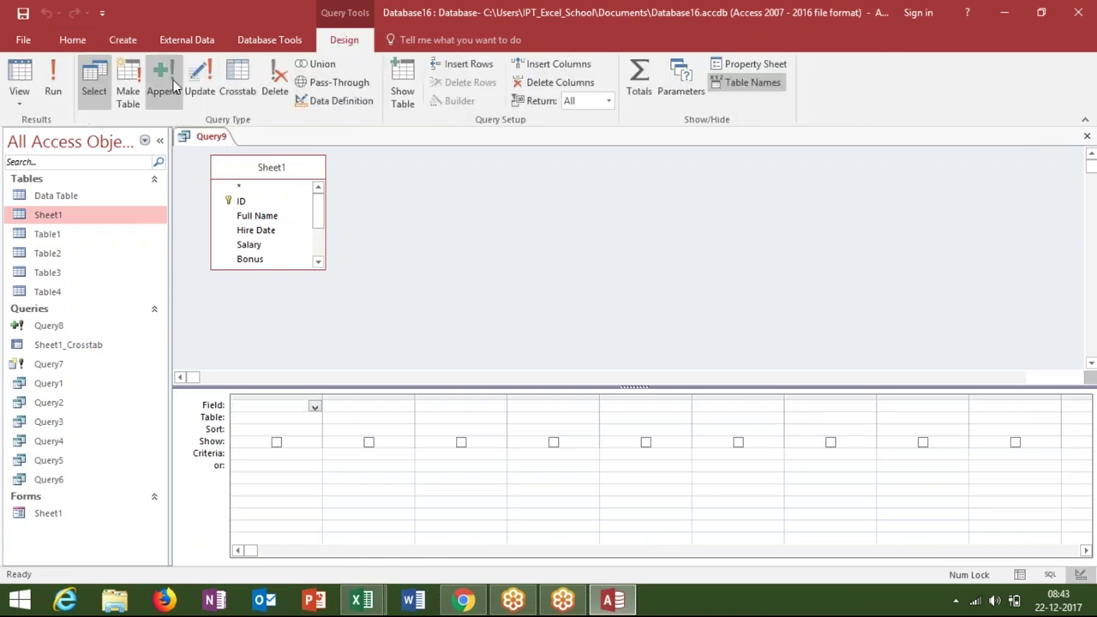
left_click(199, 92)
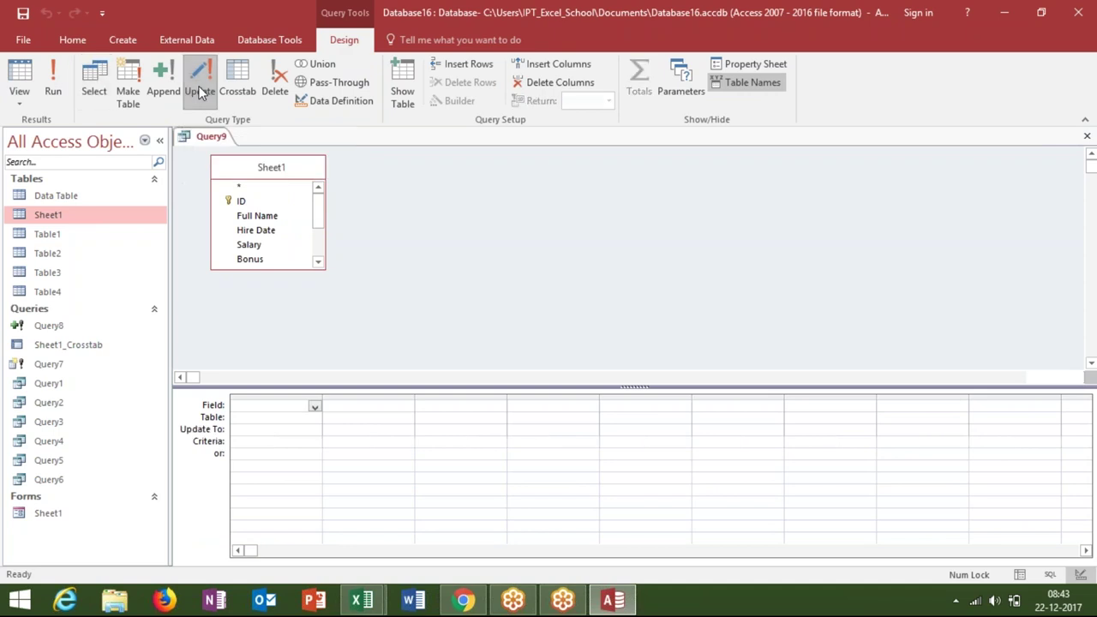
left_click(314, 409)
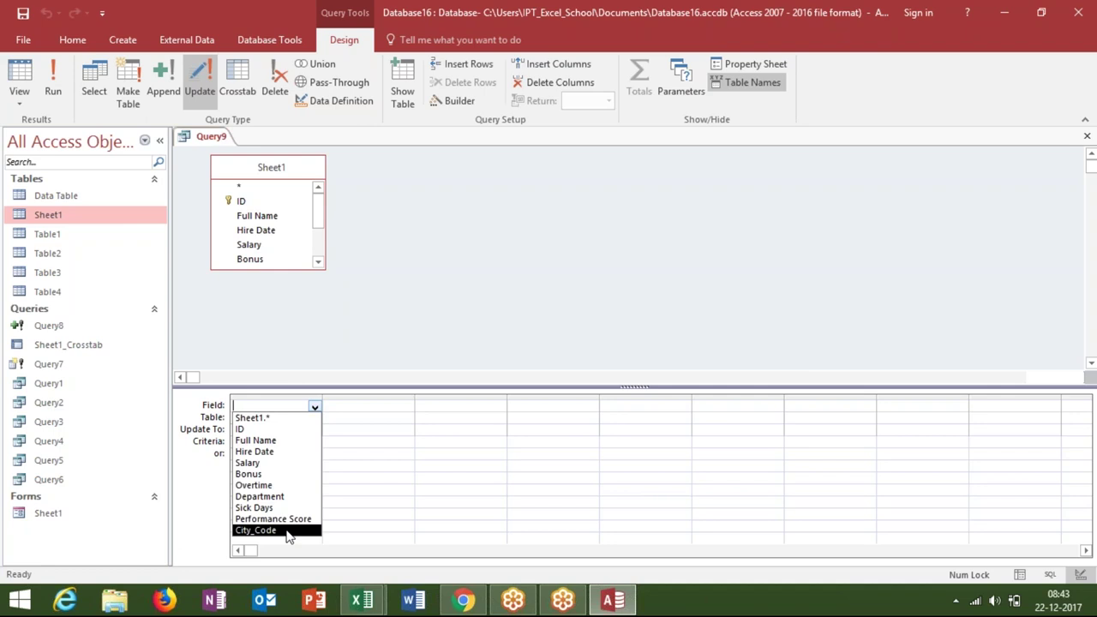
left_click(288, 531)
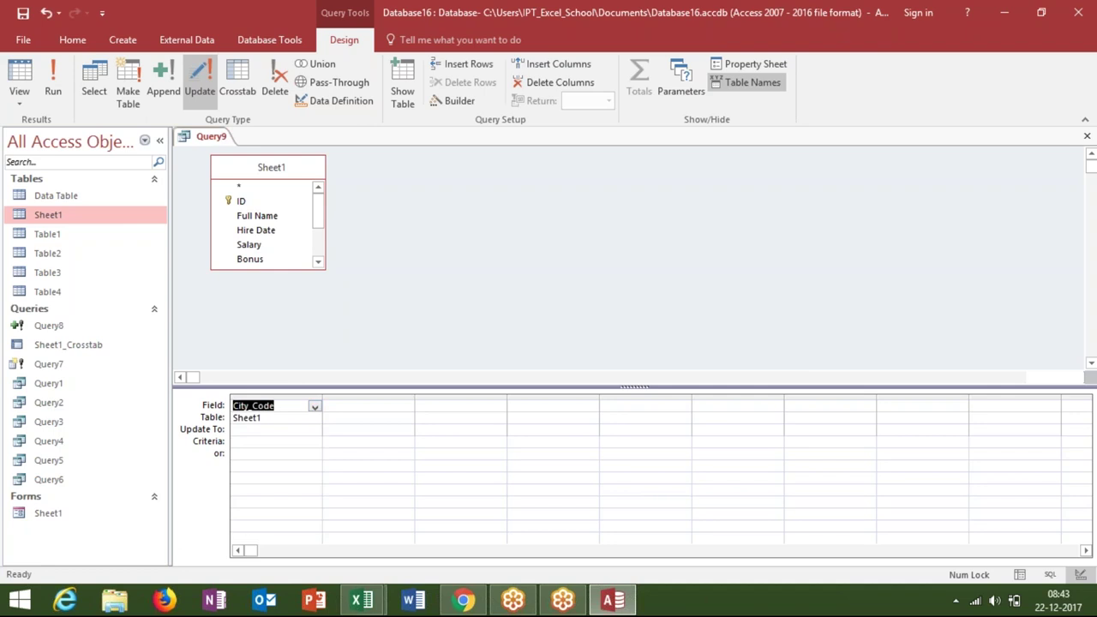
Set Update To 'New DElhi' with criterion 'Delhi', then close the Query9 design.
left_click(267, 429)
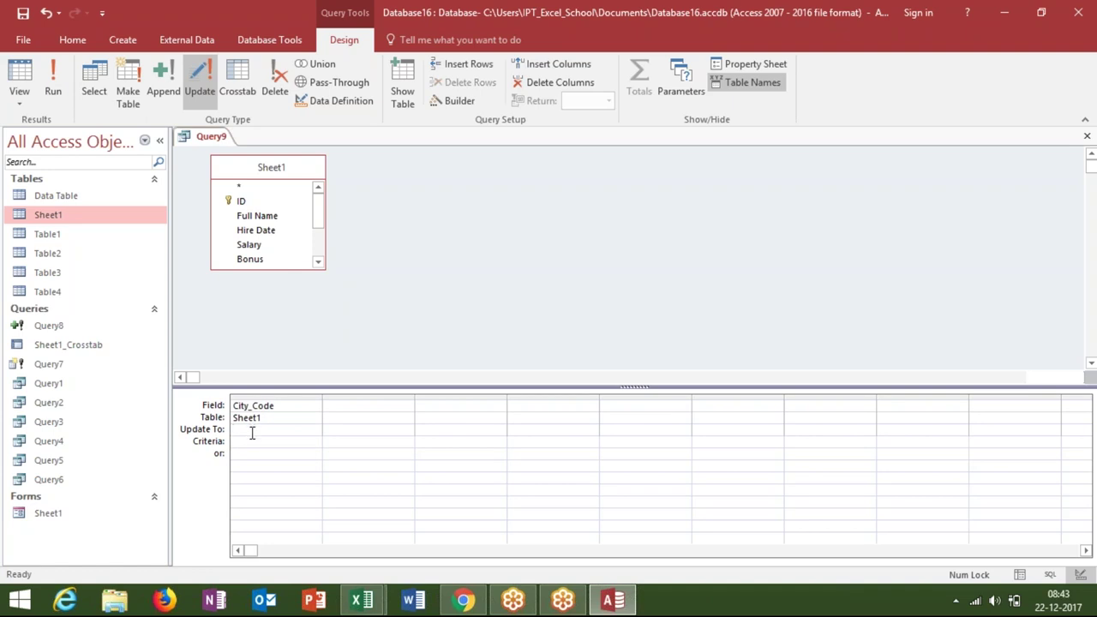
left_click(247, 443)
left_click(247, 434)
type("New ")
type("DElhi")
left_click(250, 441)
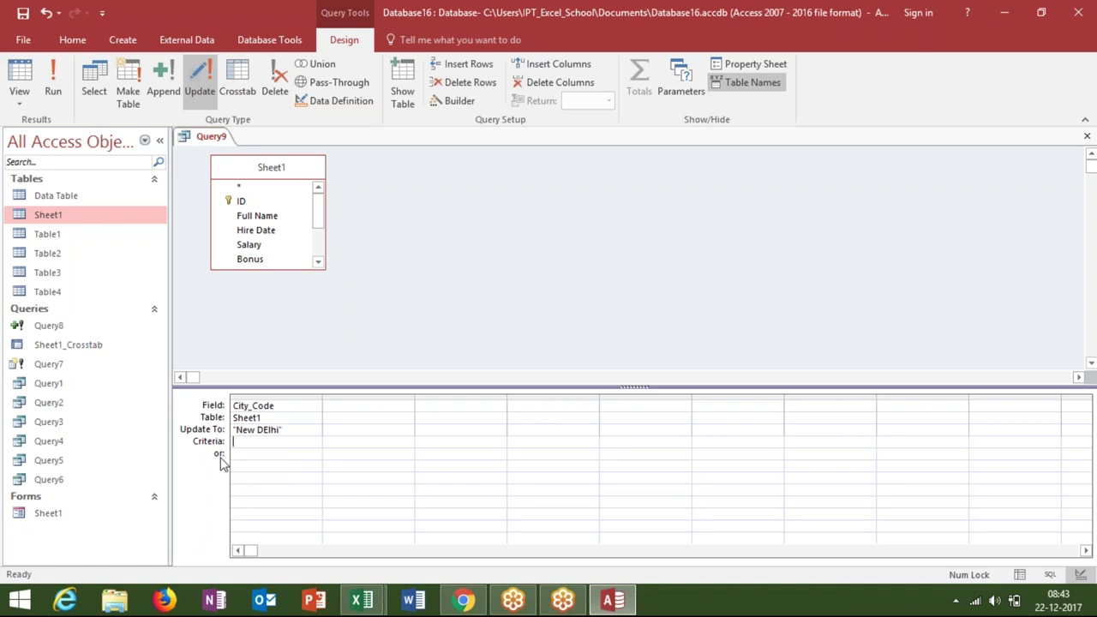
type("Delhi")
left_click(242, 469)
left_click(590, 323)
left_click(1087, 135)
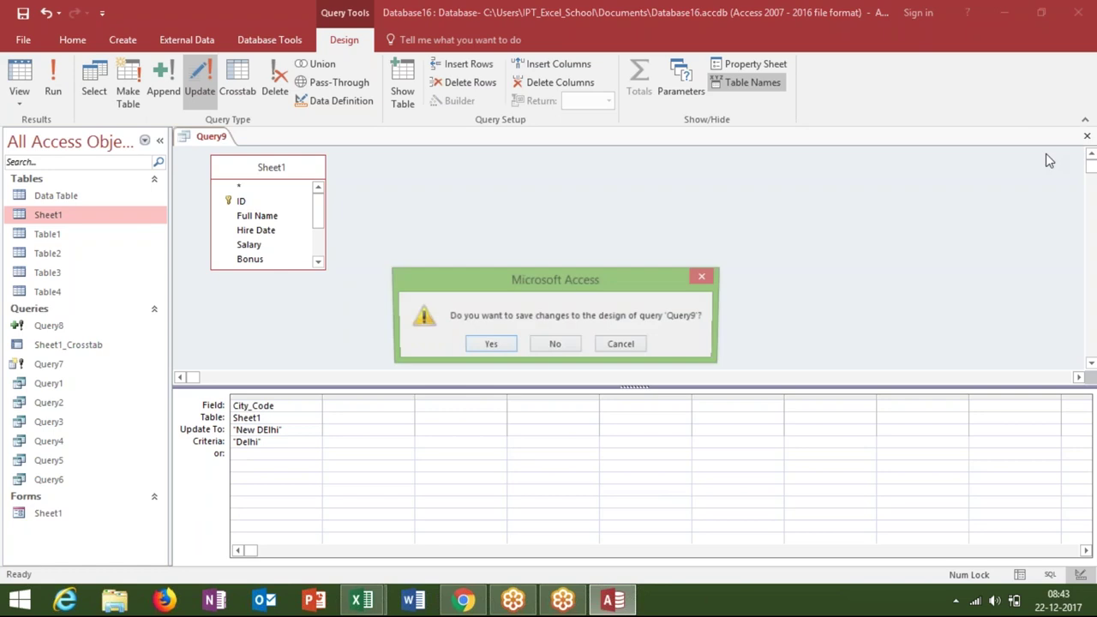
Save Query9, run it to update 16 Sheet1 rows, and reopen Sheet1.
left_click(496, 345)
left_click(553, 240)
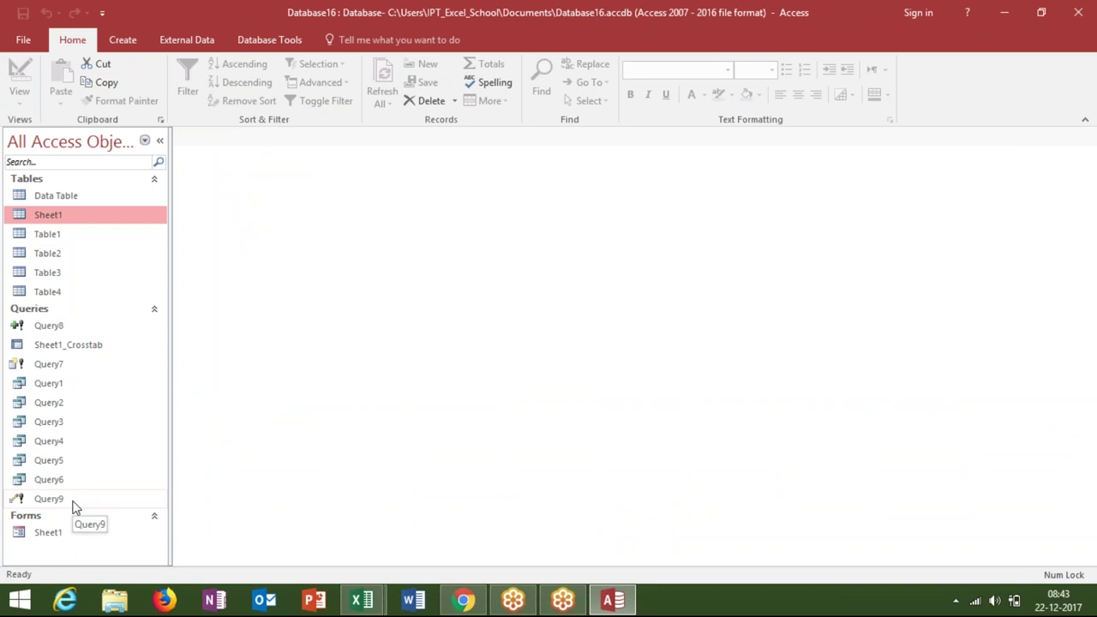
left_click(75, 505)
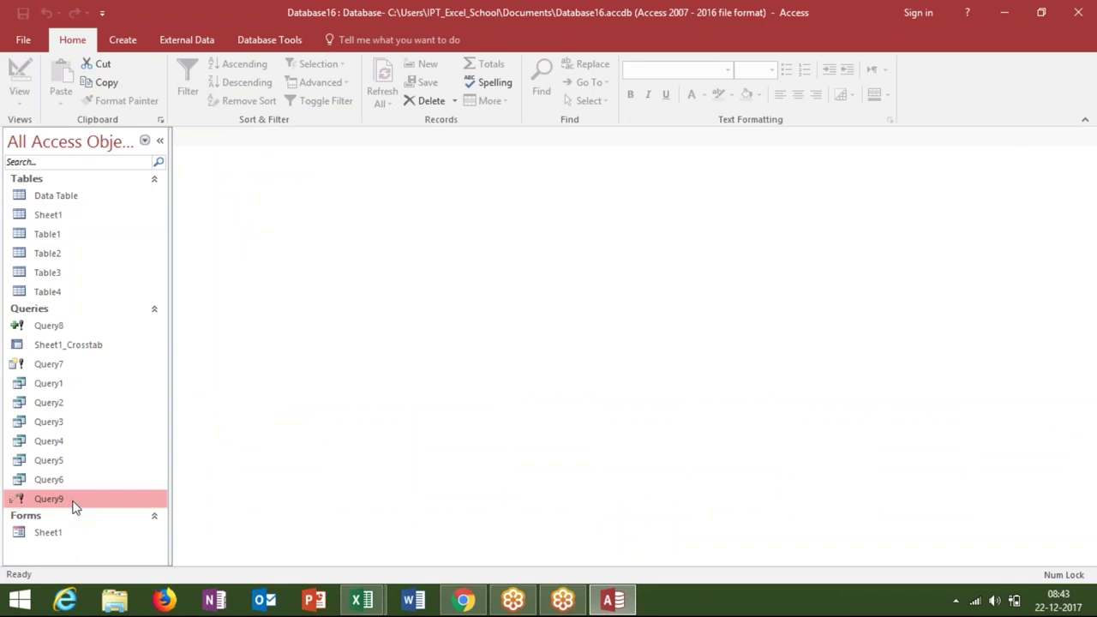
double_click(75, 506)
left_click(487, 374)
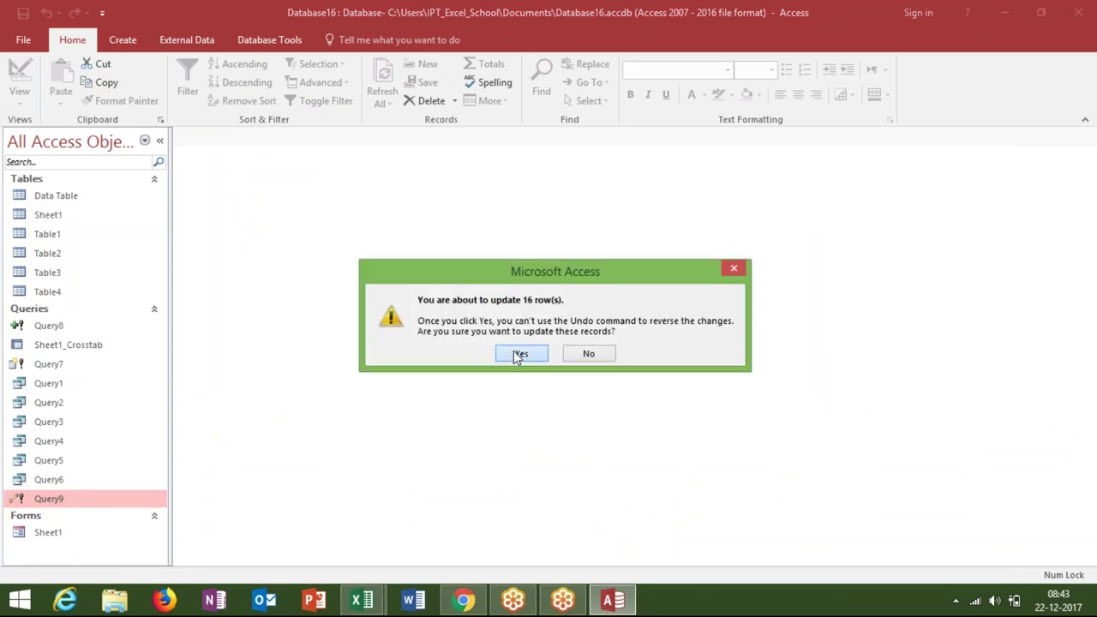
left_click(517, 356)
left_click(104, 216)
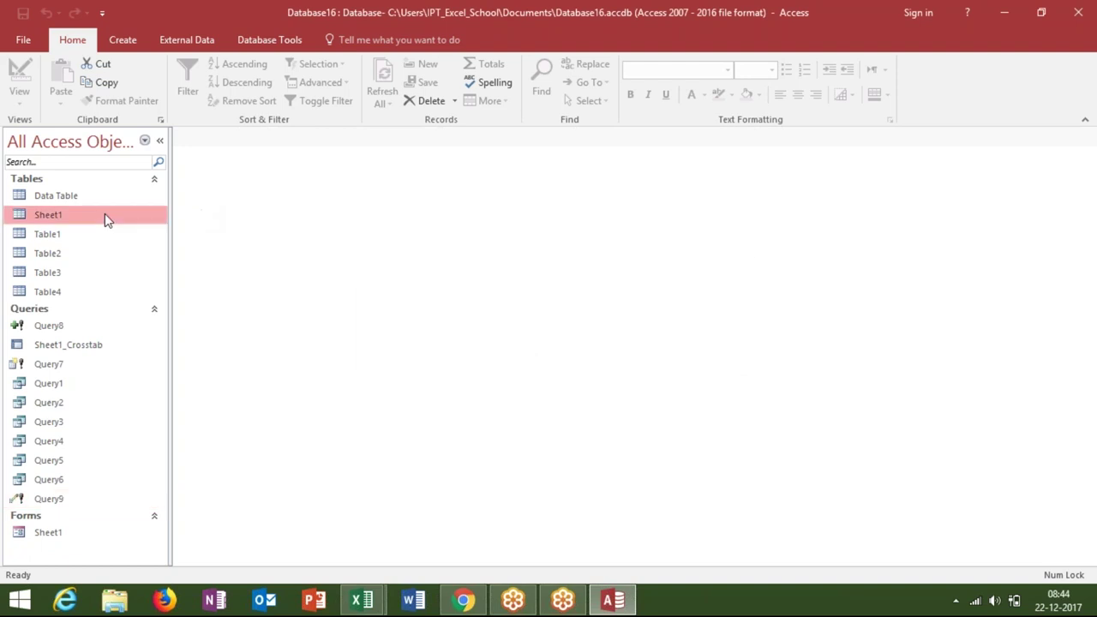
double_click(105, 214)
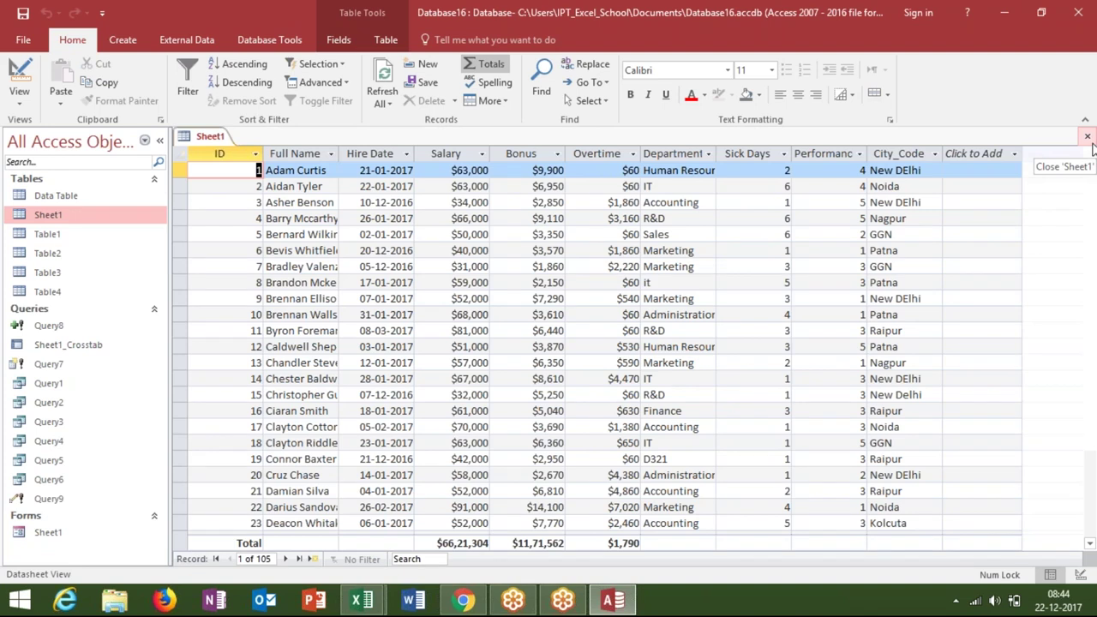
After reviewing the New DElhi values, close Sheet1 and exit Access.
left_click(1091, 142)
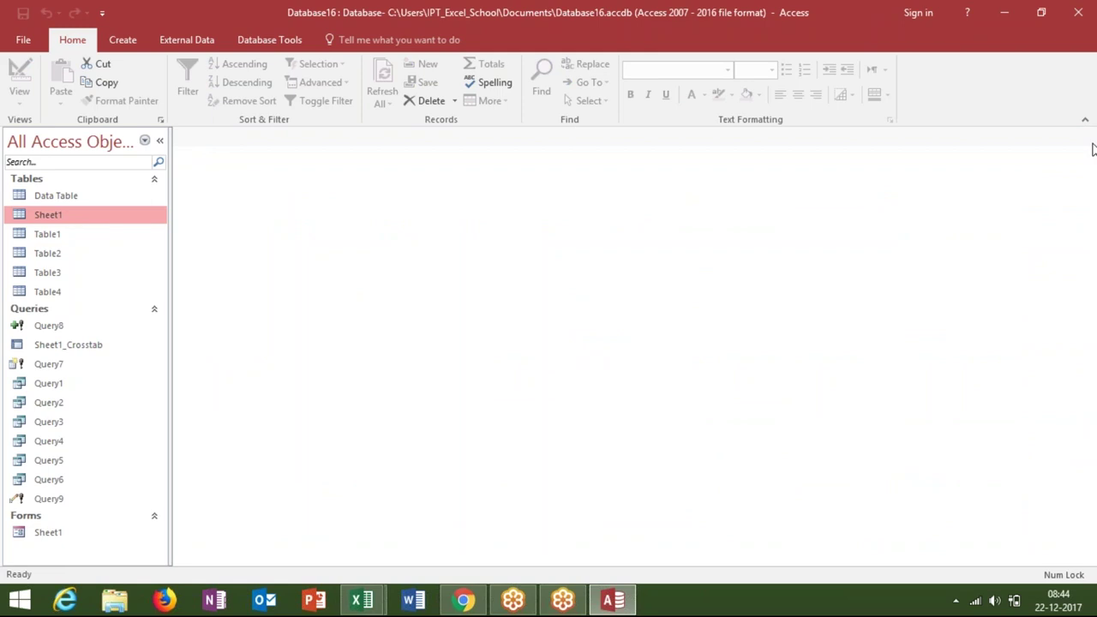
left_click(1079, 12)
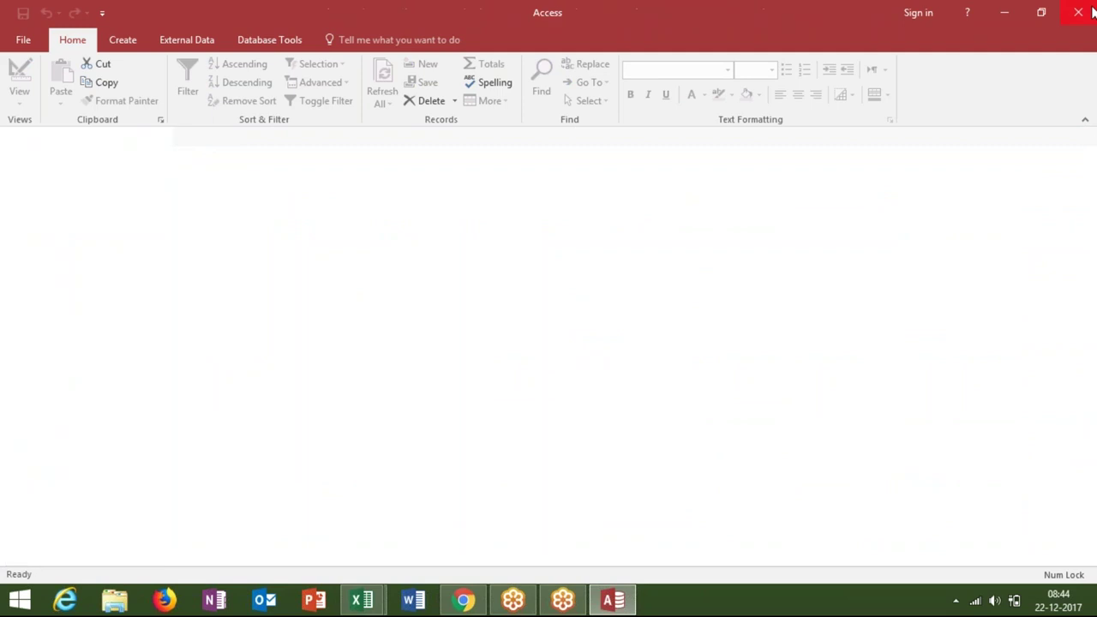